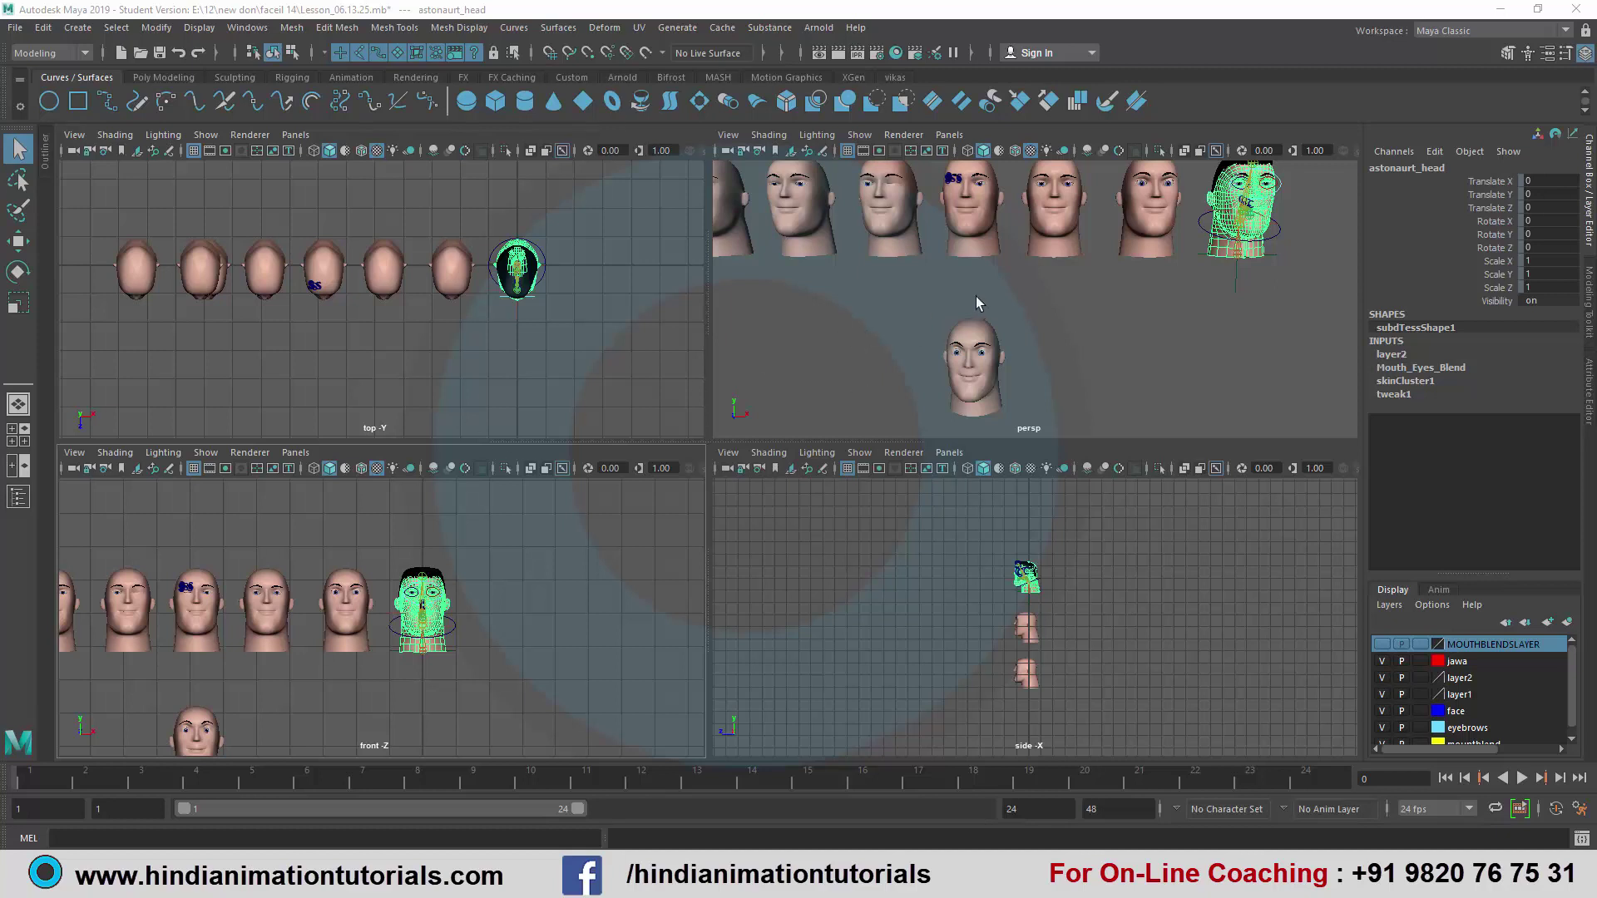
# - Maximize the perspective view and zoom and tumble it to frame the astronaut and target head rows
pyautogui.scroll(-5, 977, 291)
pyautogui.press('space')
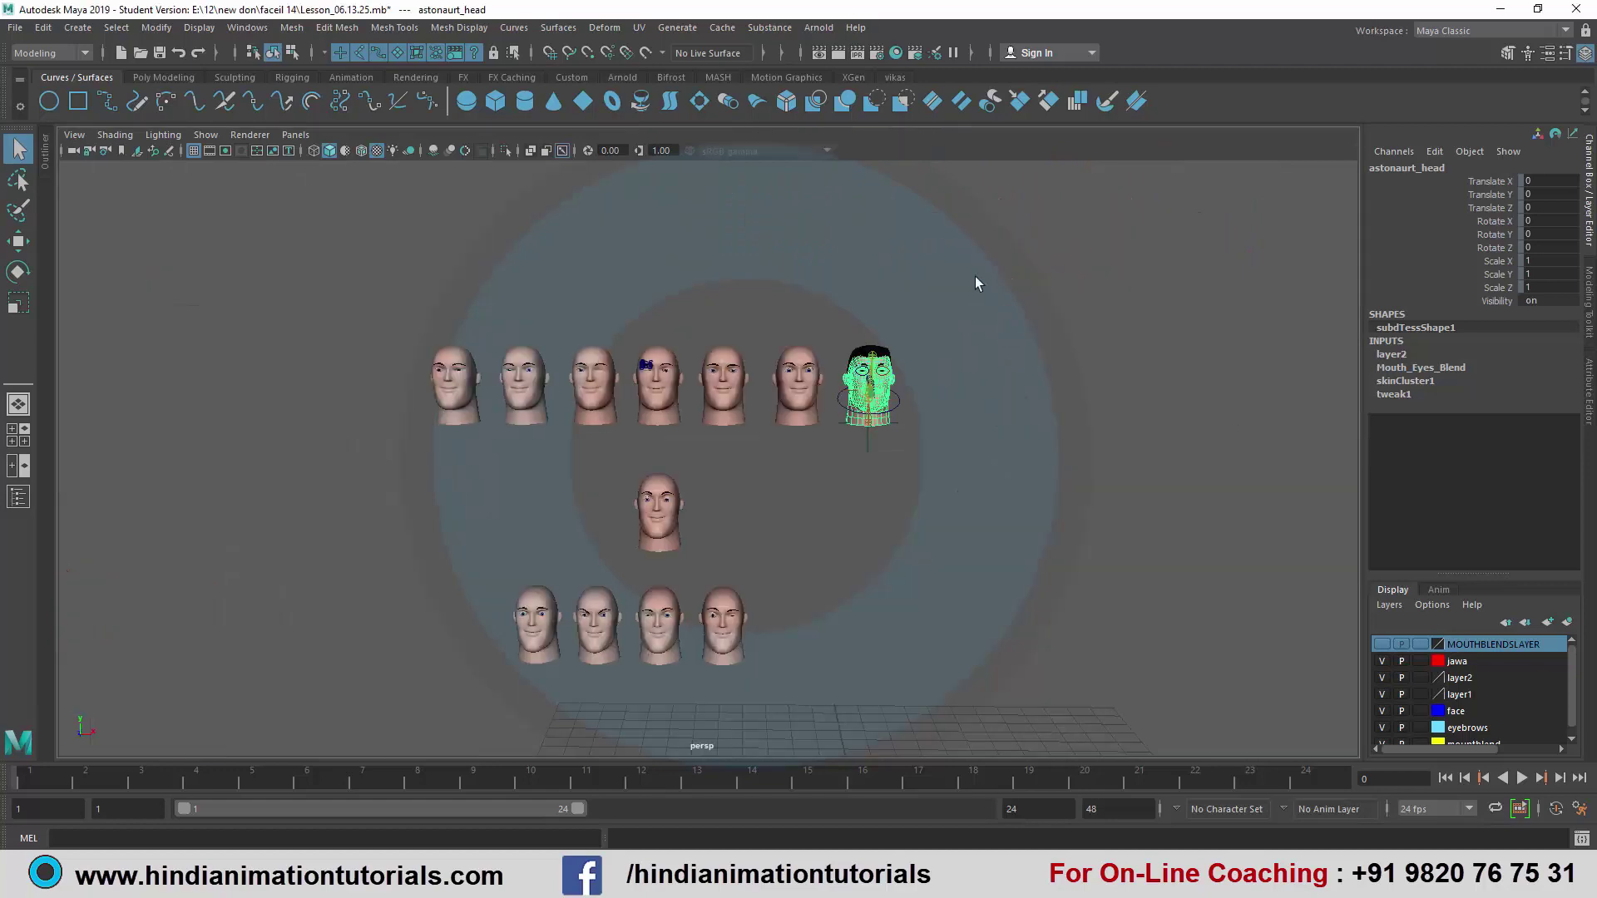
pyautogui.scroll(5, 865, 477)
pyautogui.scroll(-2, 757, 437)
pyautogui.scroll(-3, 816, 439)
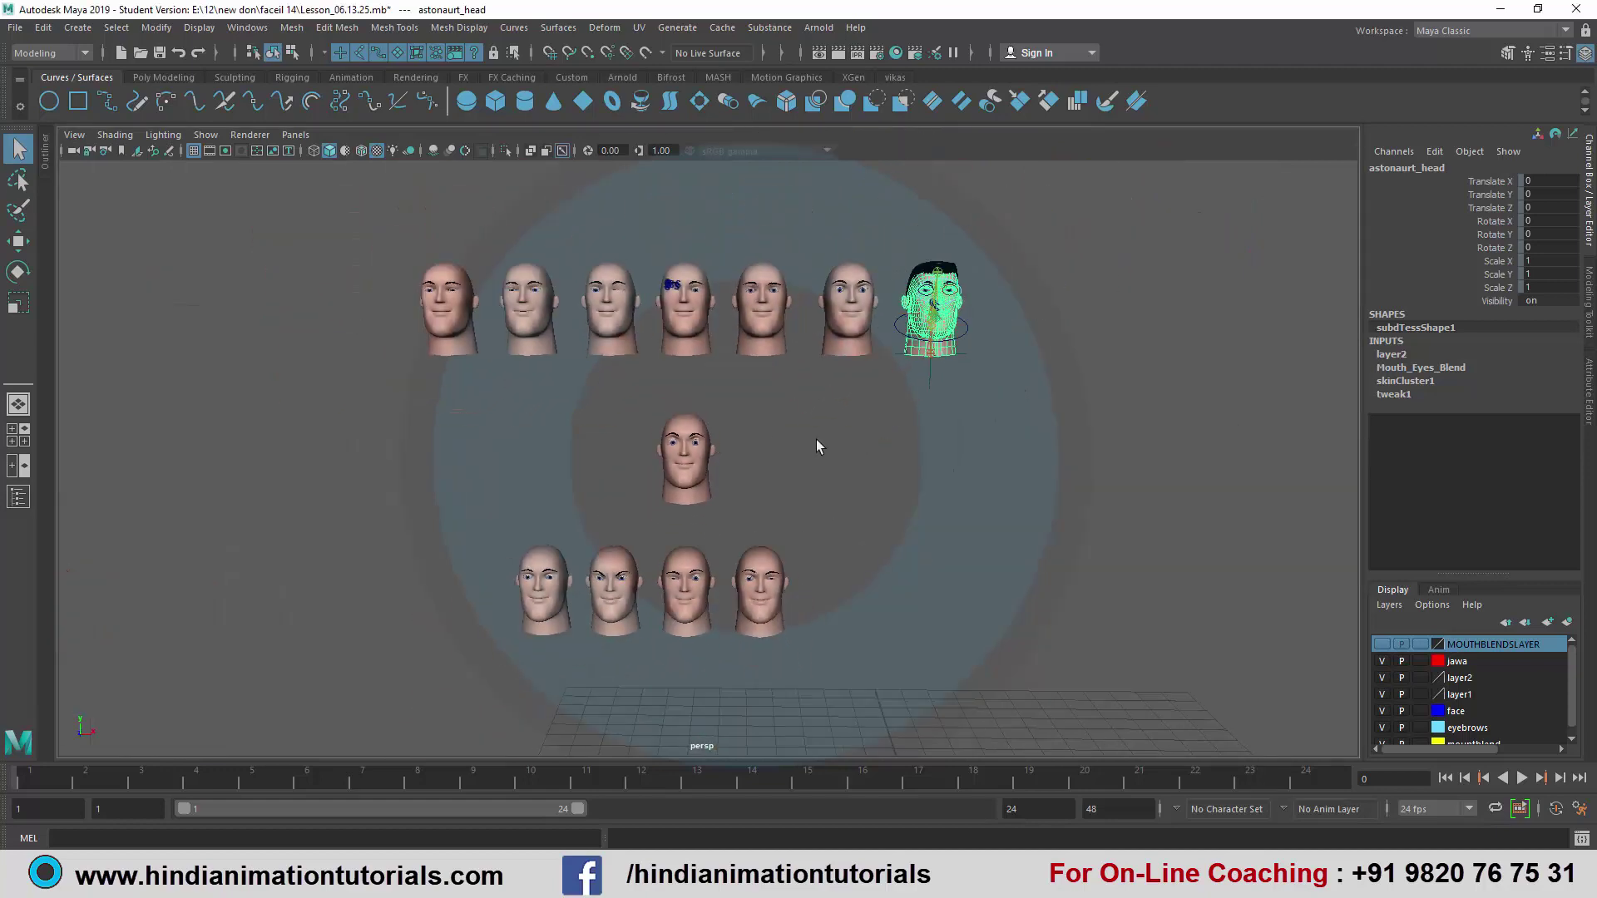
pyautogui.scroll(2, 756, 466)
pyautogui.scroll(-2, 607, 441)
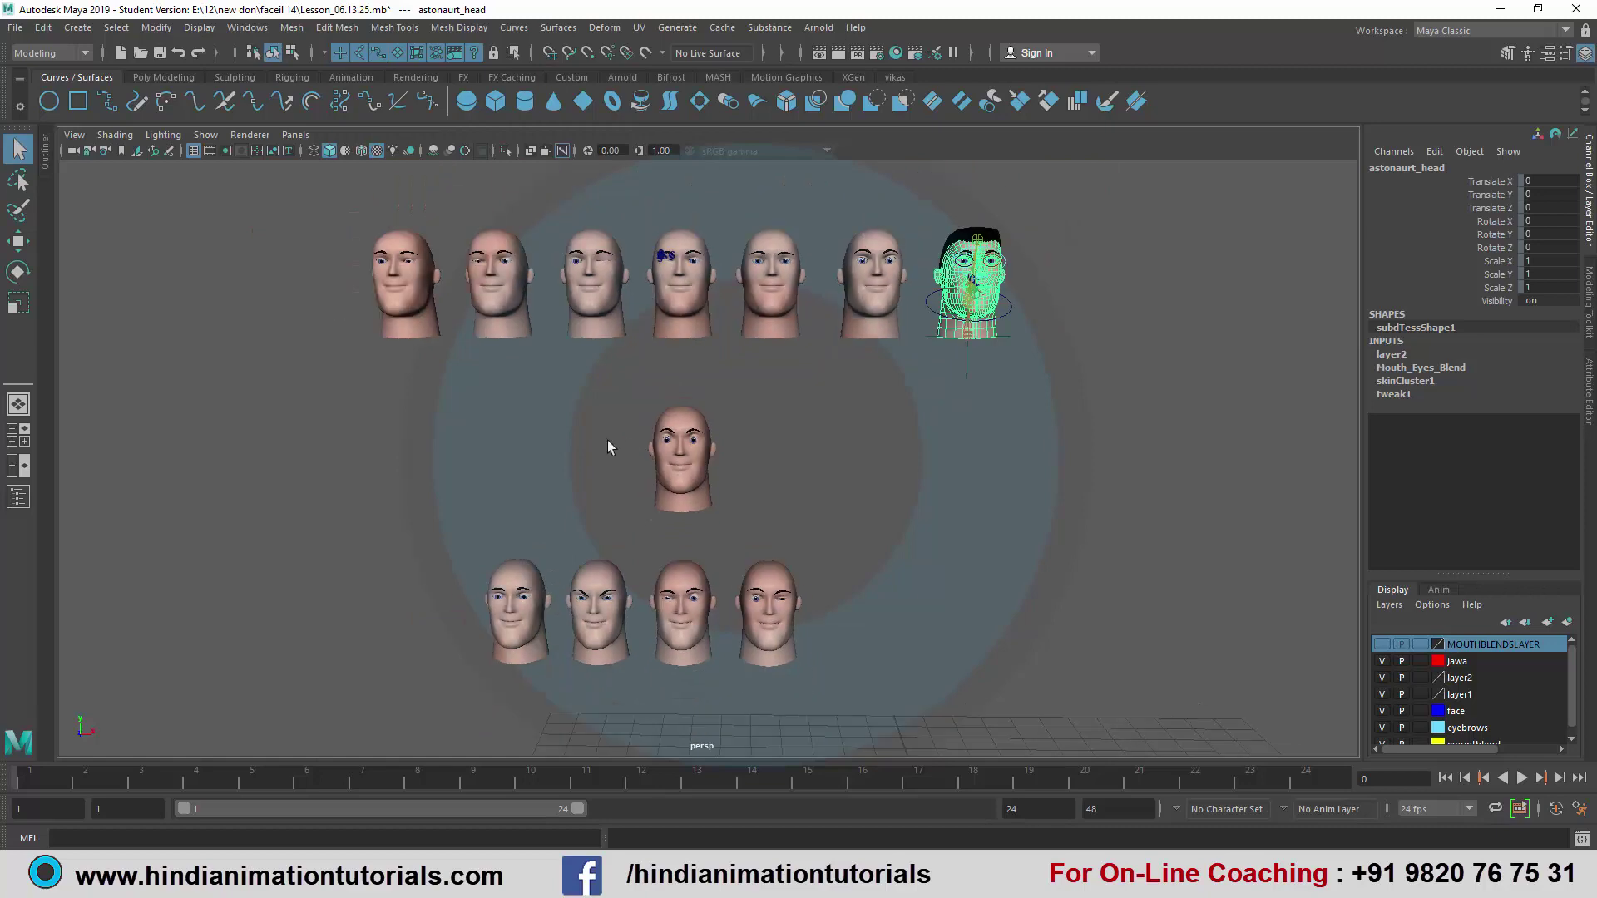
pyautogui.moveTo(607, 441)
pyautogui.keyDown('alt'); pyautogui.mouseDown()
pyautogui.moveTo(703, 441)
pyautogui.moveTo(618, 445)
pyautogui.mouseUp(); pyautogui.keyUp('alt')
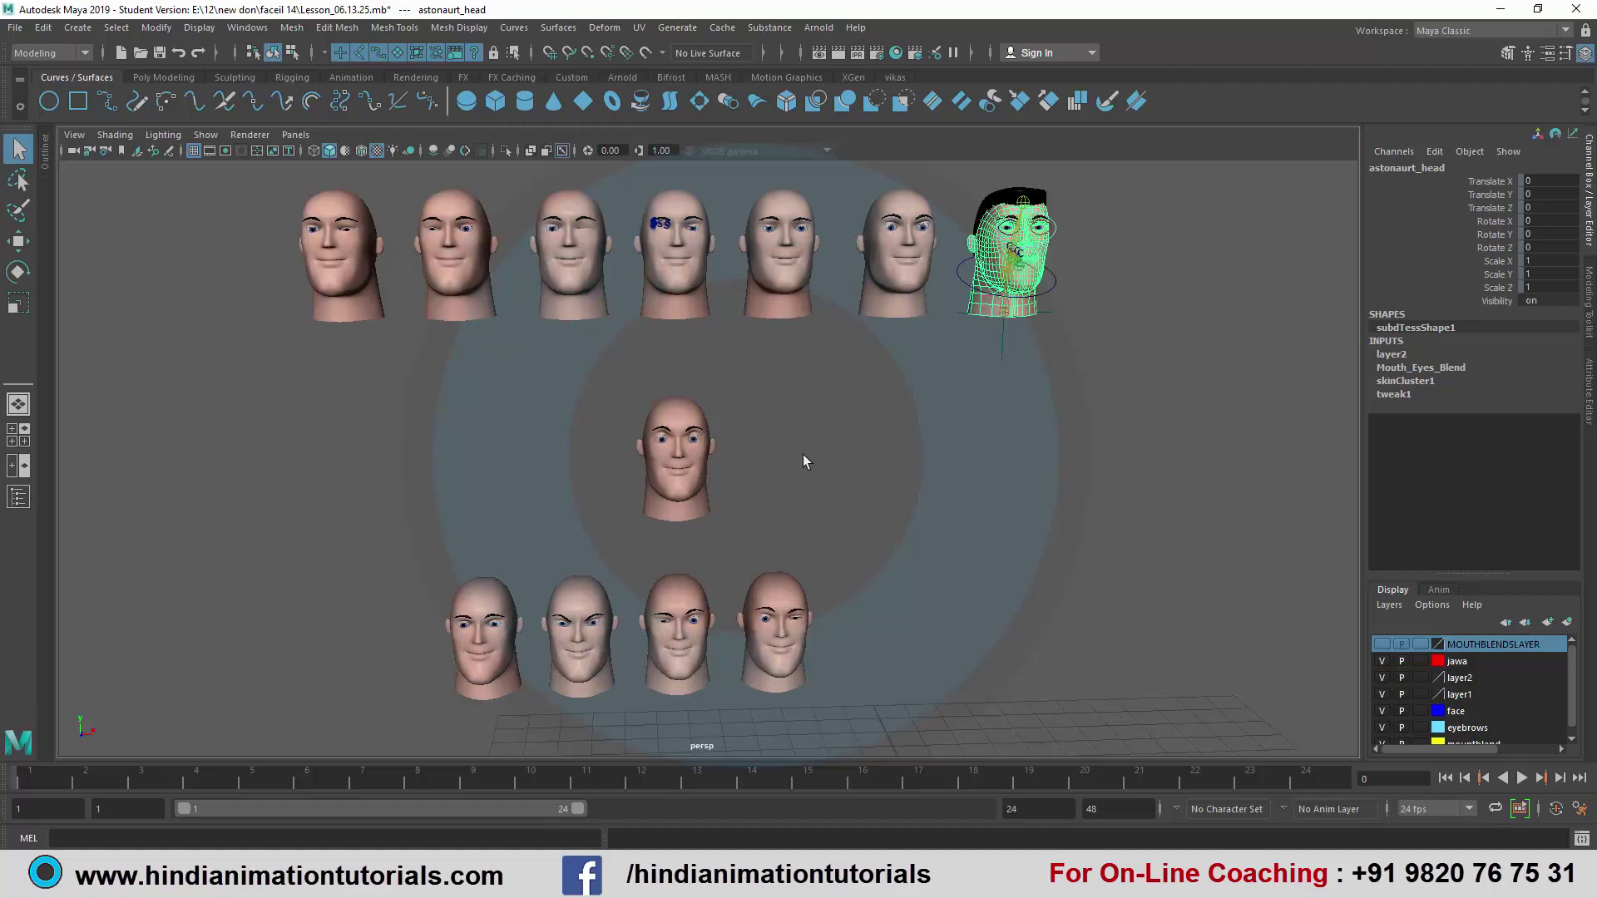
# - Shift-select the six top-row and four bottom-row sculpted target heads
pyautogui.click(874, 313)
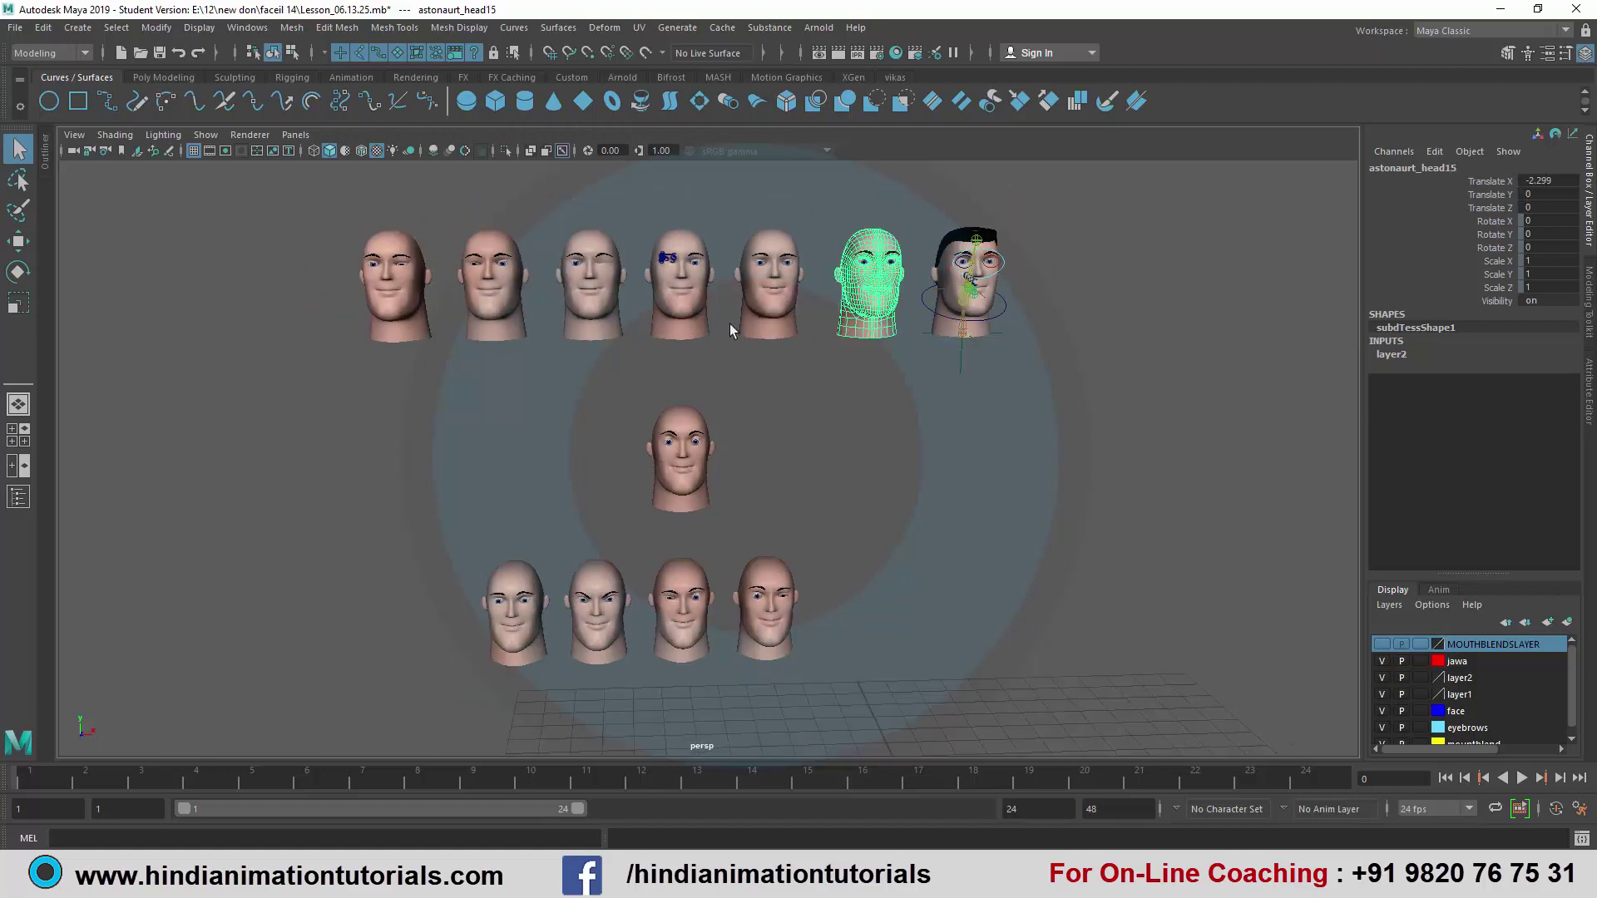
pyautogui.keyDown('shift'); pyautogui.click(768, 304); pyautogui.keyUp('shift')
pyautogui.keyDown('shift'); pyautogui.click(680, 300); pyautogui.keyUp('shift')
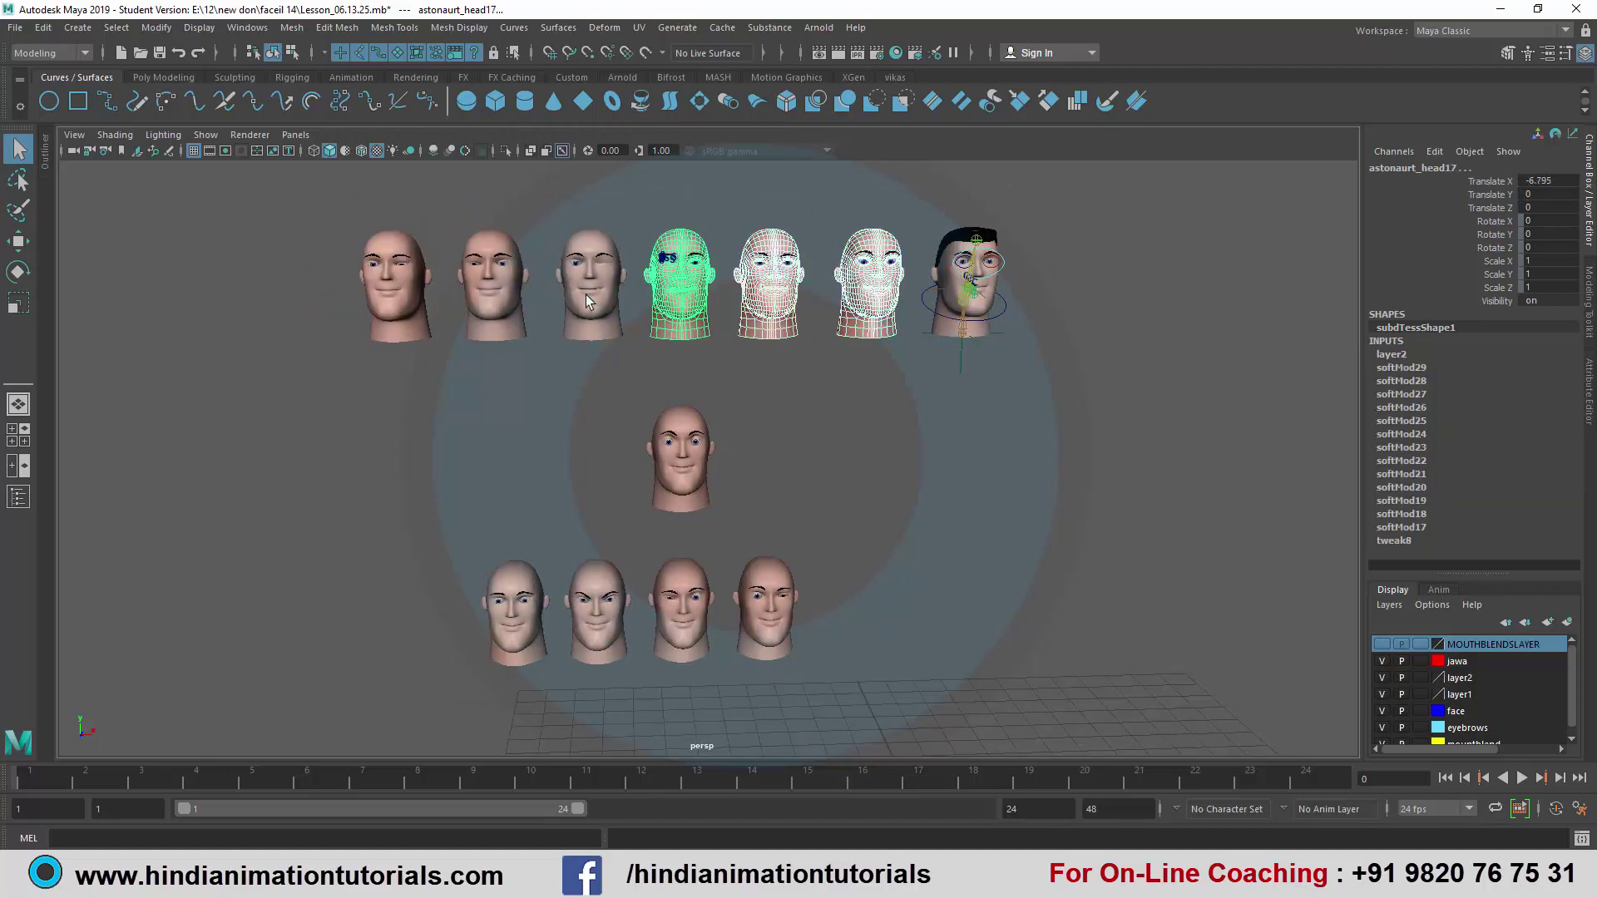
pyautogui.keyDown('shift'); pyautogui.click(585, 294); pyautogui.keyUp('shift')
pyautogui.keyDown('shift'); pyautogui.click(499, 288); pyautogui.keyUp('shift')
pyautogui.keyDown('shift'); pyautogui.click(387, 284); pyautogui.keyUp('shift')
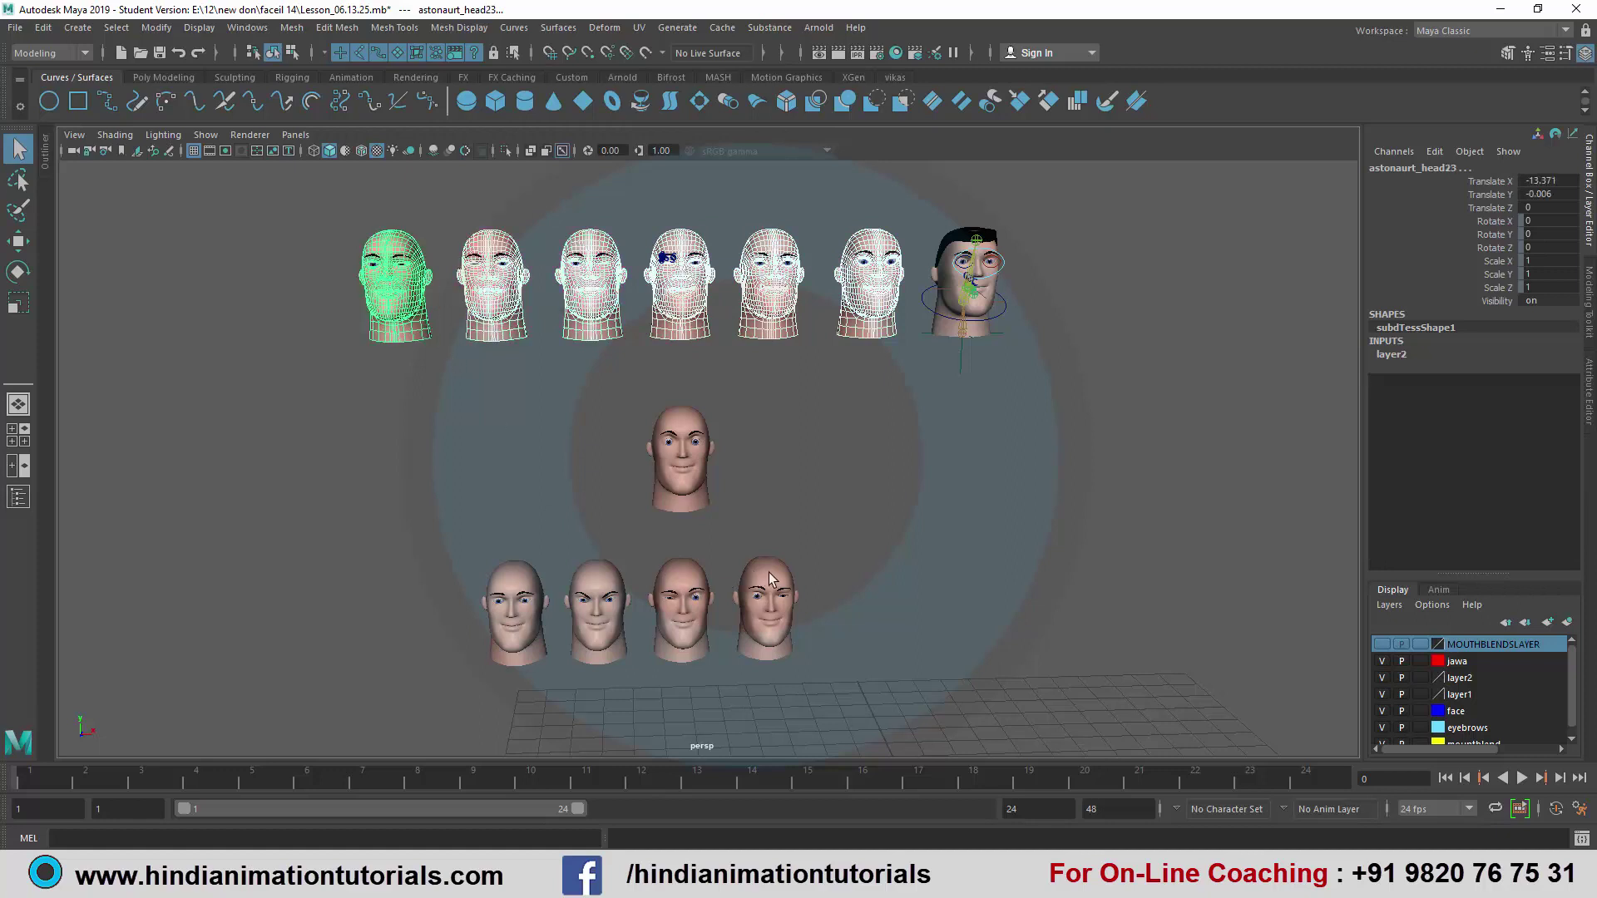
pyautogui.keyDown('shift'); pyautogui.click(771, 579); pyautogui.keyUp('shift')
pyautogui.keyDown('shift'); pyautogui.click(684, 579); pyautogui.keyUp('shift')
pyautogui.keyDown('shift'); pyautogui.click(602, 574); pyautogui.keyUp('shift')
pyautogui.keyDown('shift'); pyautogui.click(532, 570); pyautogui.keyUp('shift')
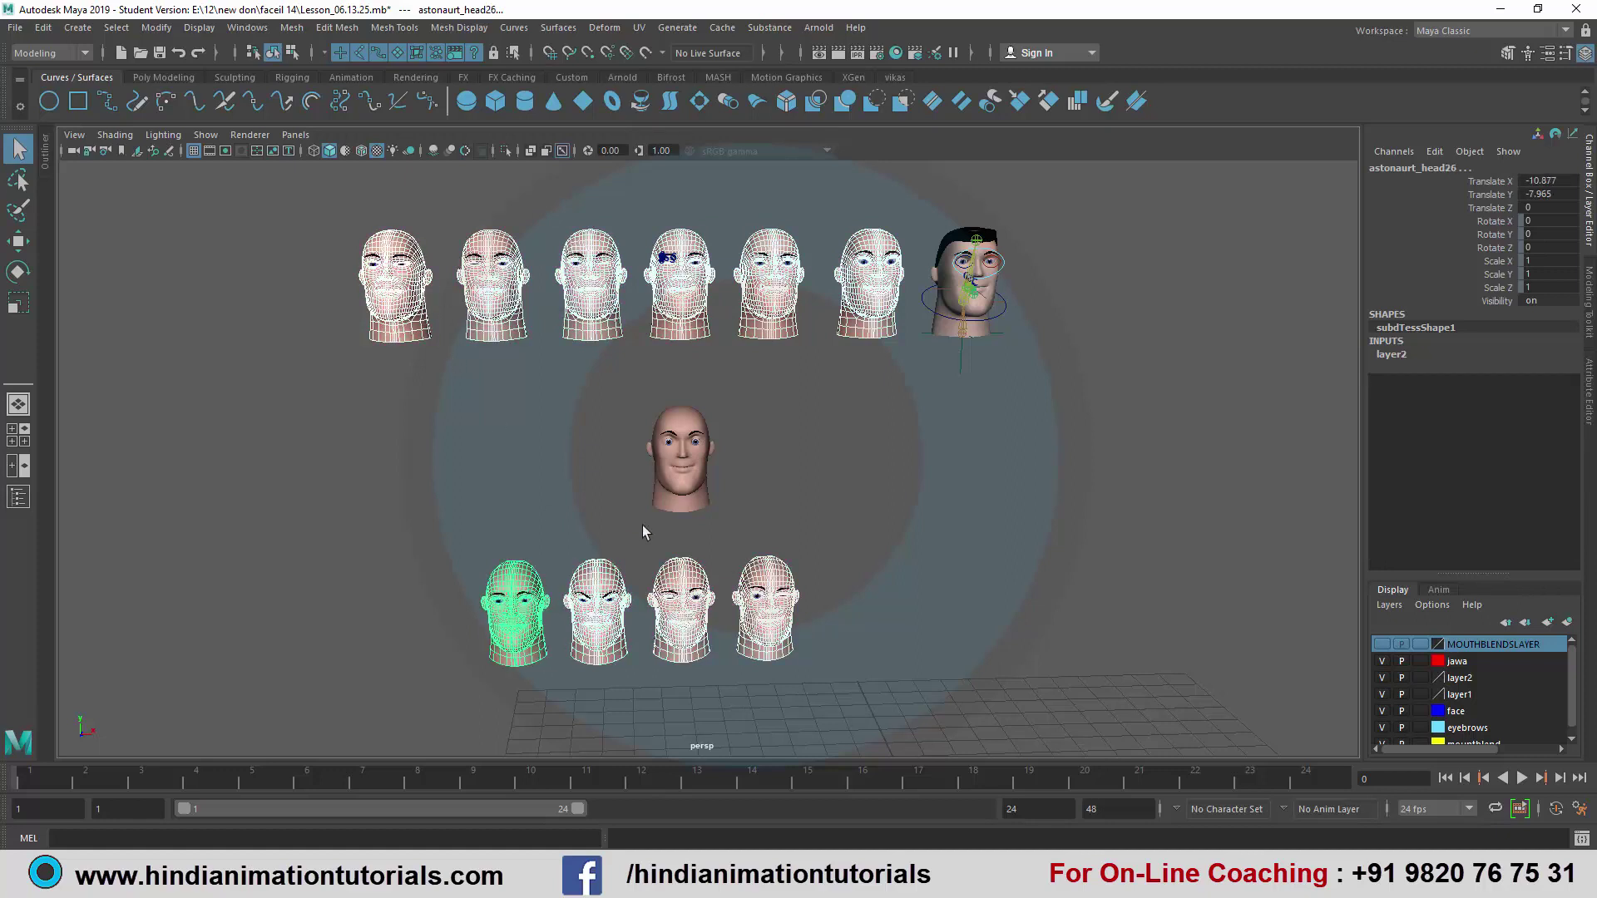
# - Add the centre head, then the astronaut head last as base mesh, and open the Deform menu
pyautogui.keyDown('shift'); pyautogui.click(691, 495); pyautogui.keyUp('shift')
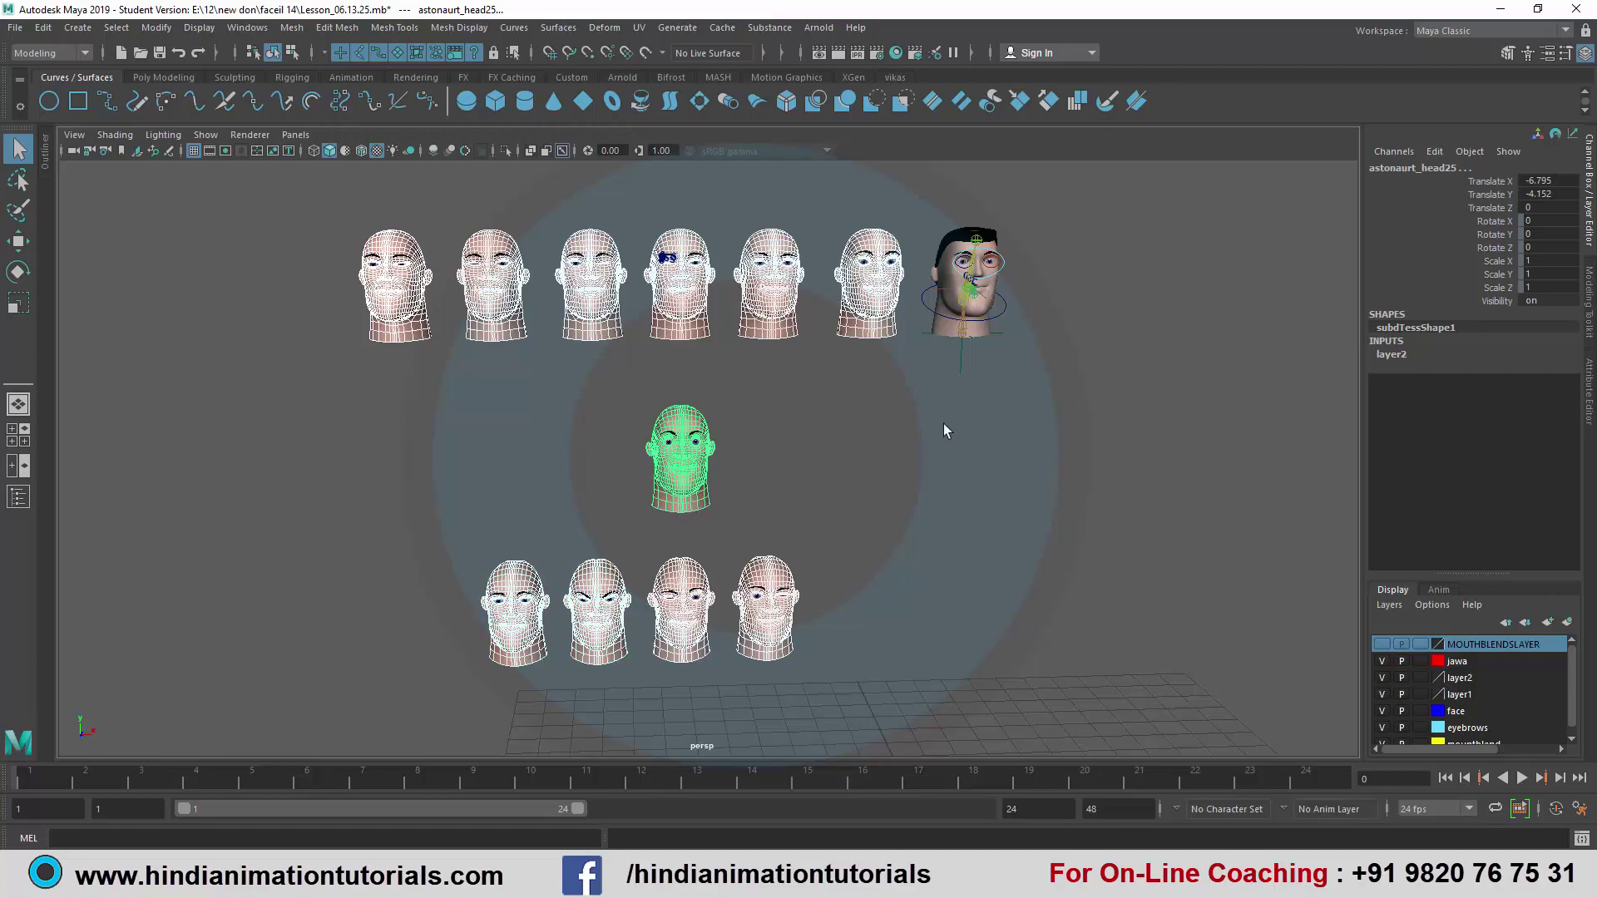
pyautogui.scroll(2, 944, 422)
pyautogui.scroll(3, 1013, 406)
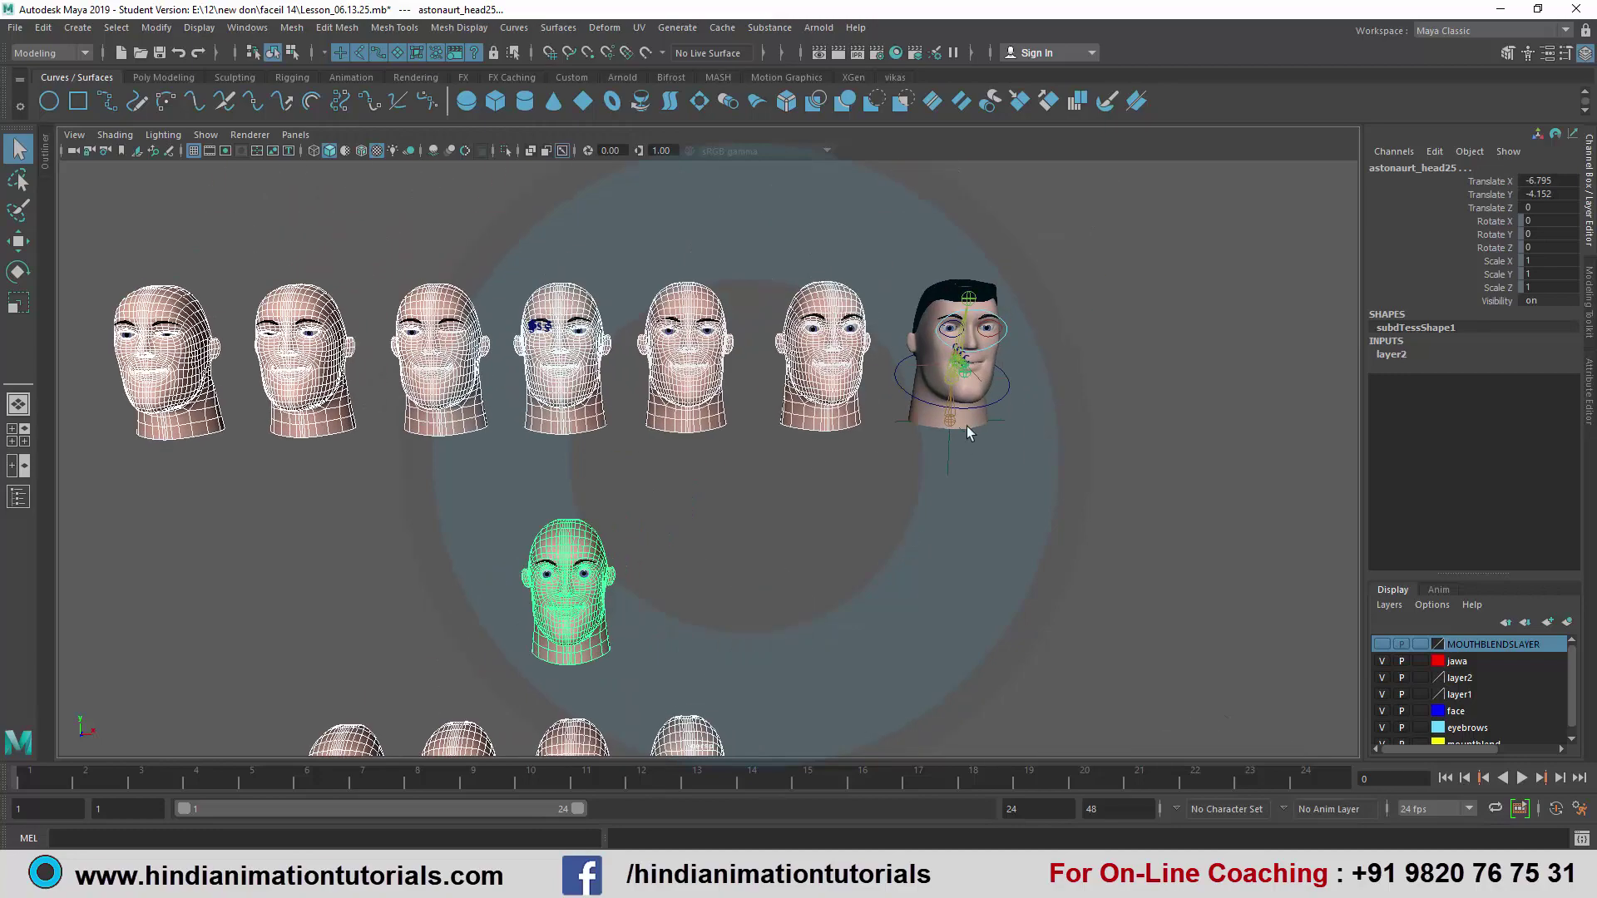
pyautogui.keyDown('shift'); pyautogui.click(938, 309); pyautogui.keyUp('shift')
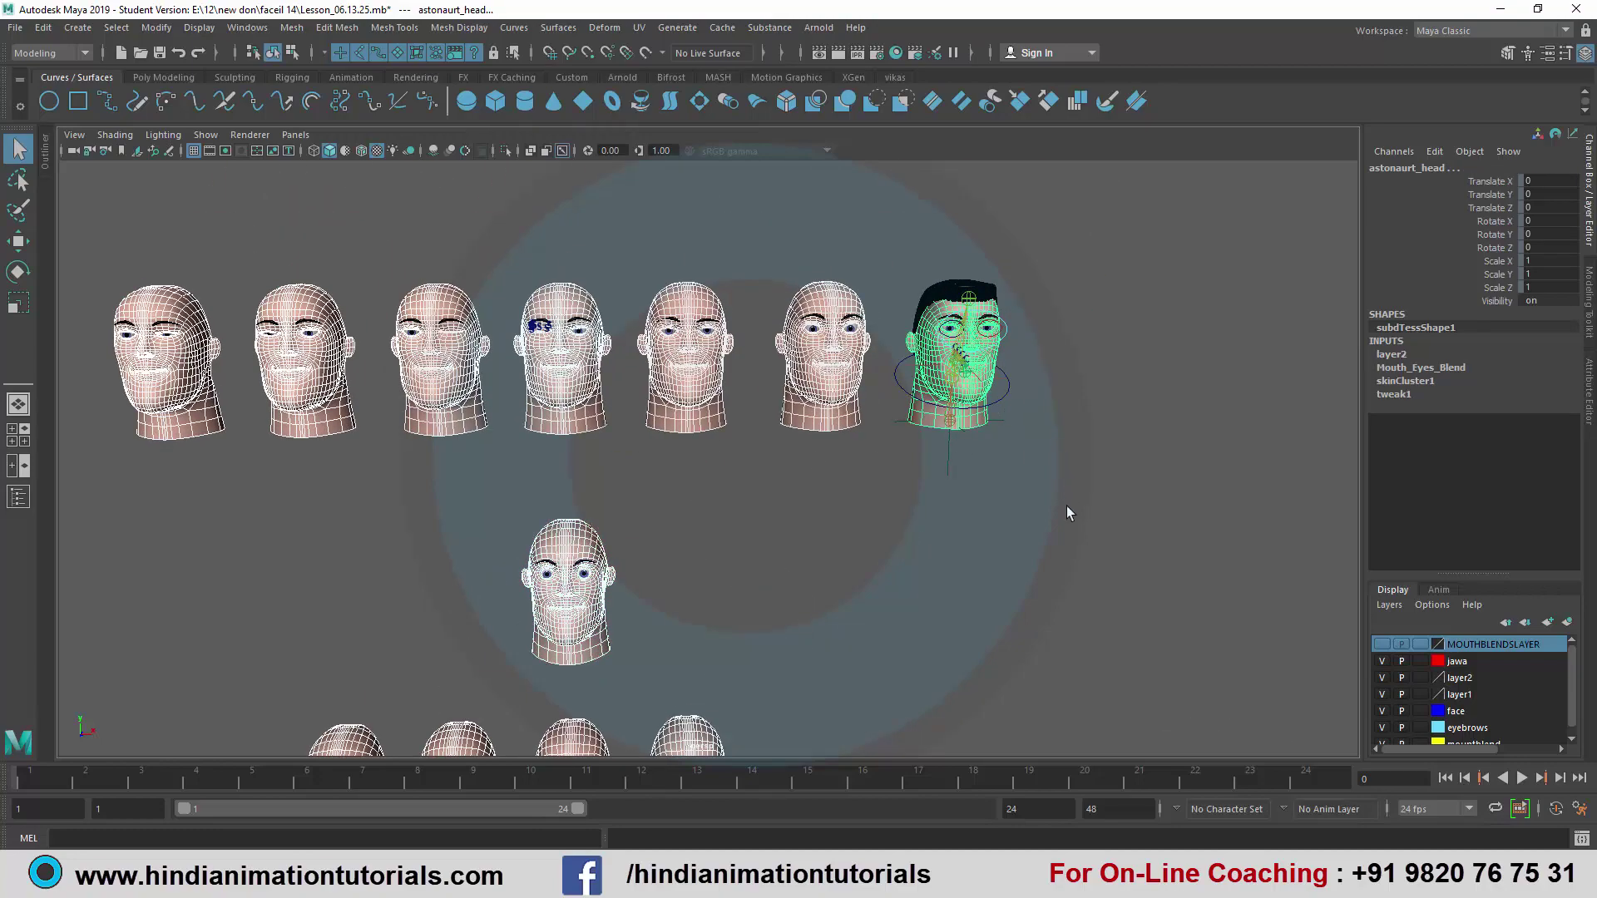
pyautogui.moveTo(1067, 506)
pyautogui.keyDown('alt'); pyautogui.mouseDown()
pyautogui.moveTo(930, 504)
pyautogui.moveTo(991, 492)
pyautogui.mouseUp(); pyautogui.keyUp('alt')
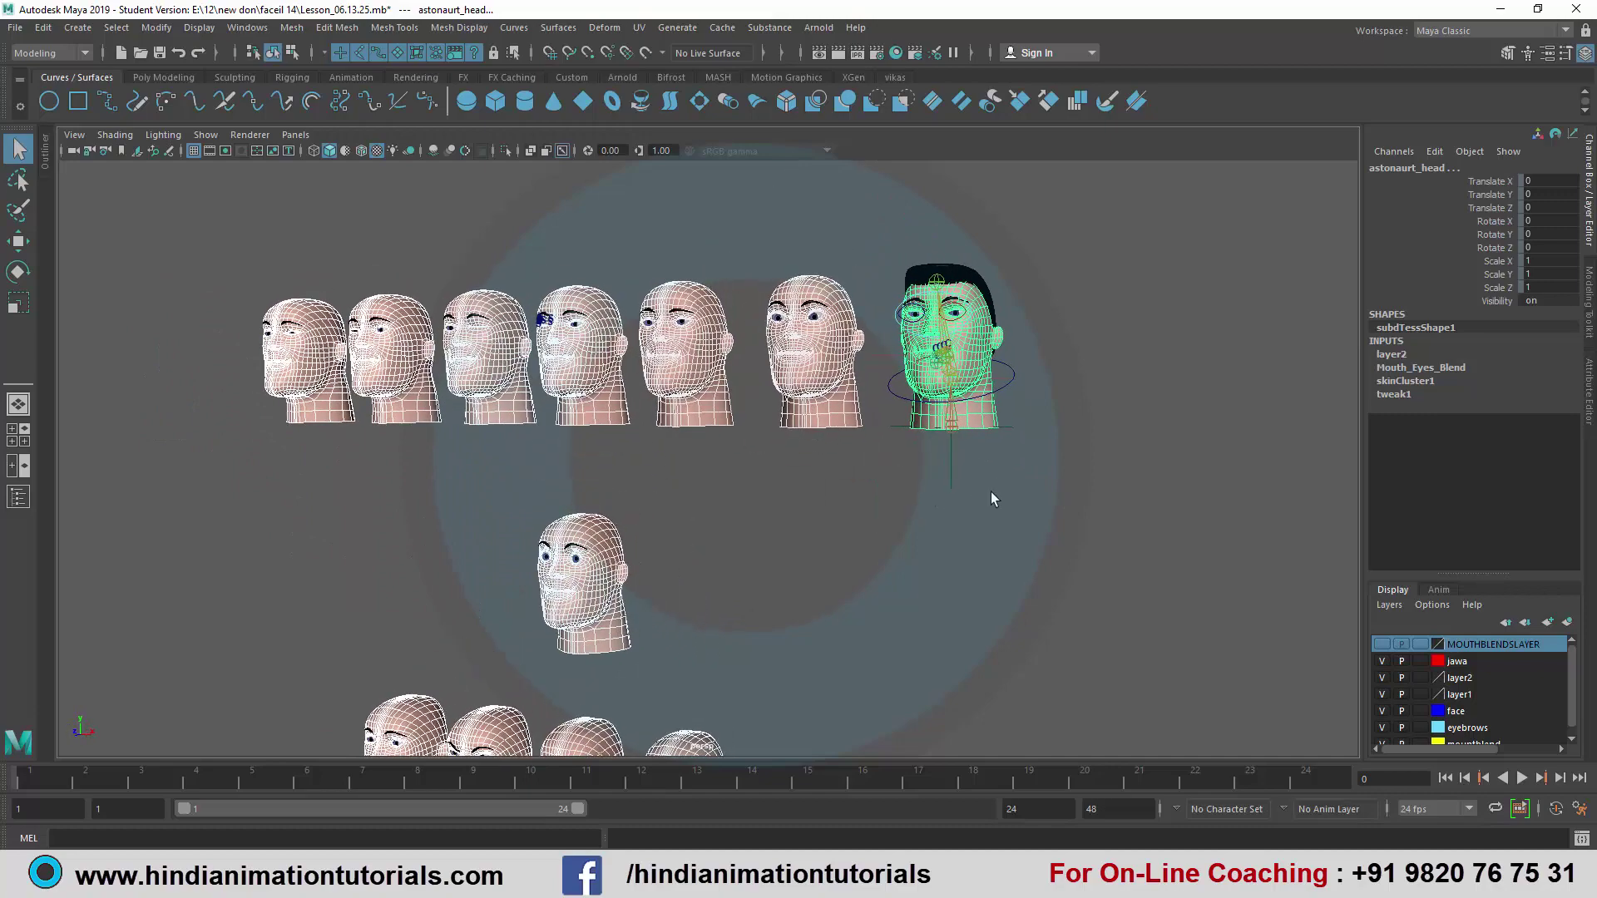
pyautogui.keyDown('alt'); pyautogui.moveTo(879, 497); pyautogui.dragTo(900, 494); pyautogui.keyUp('alt')
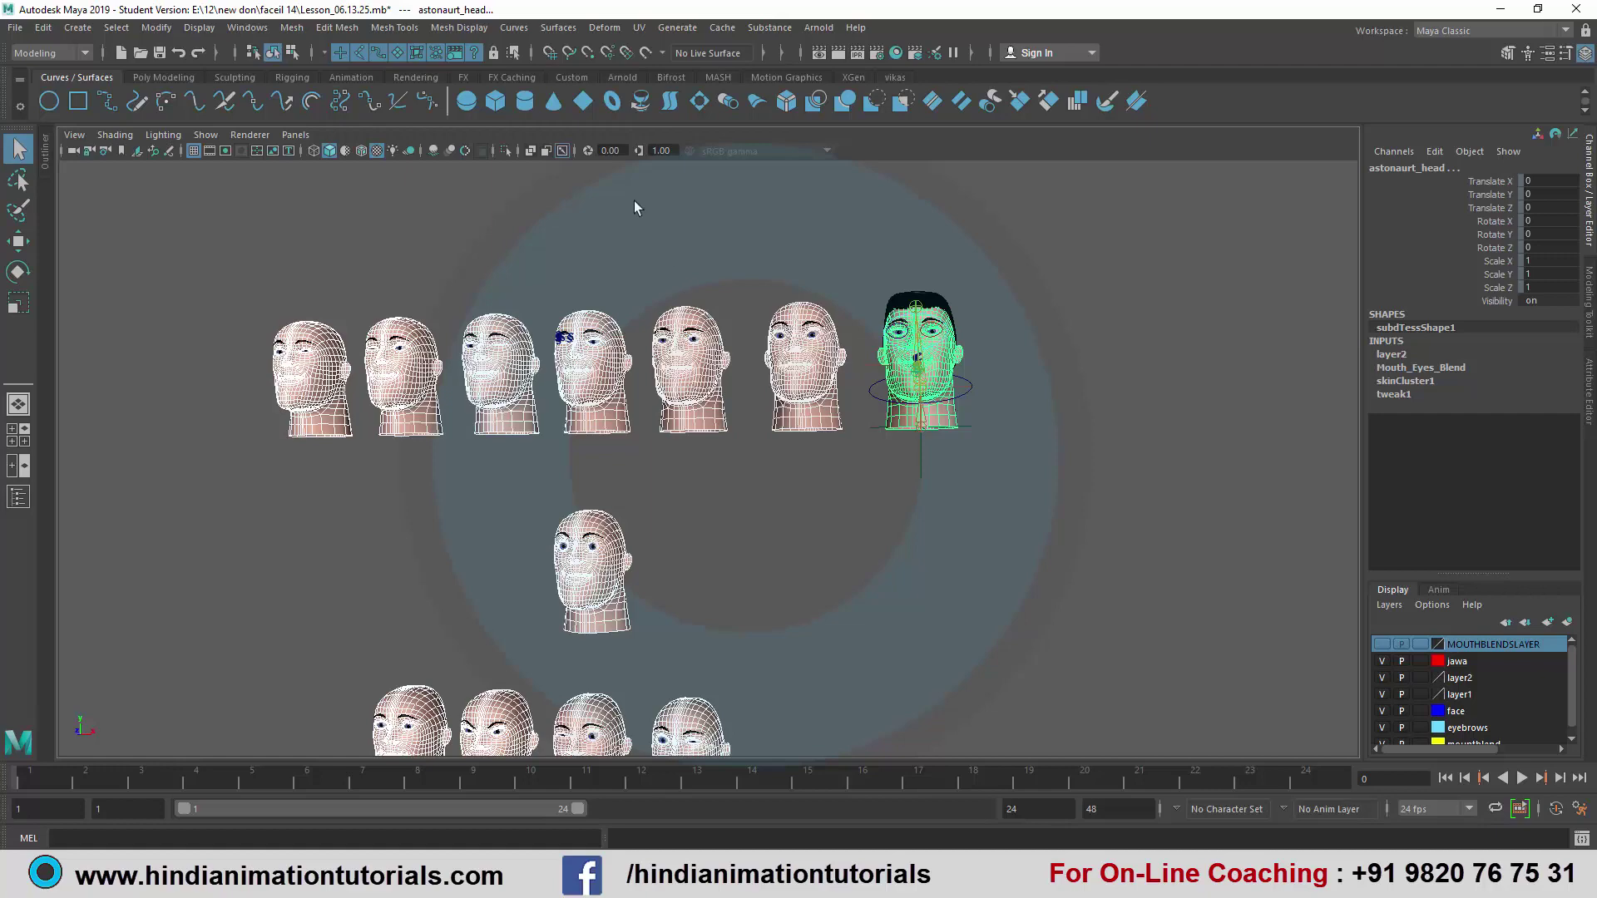
pyautogui.click(604, 28)
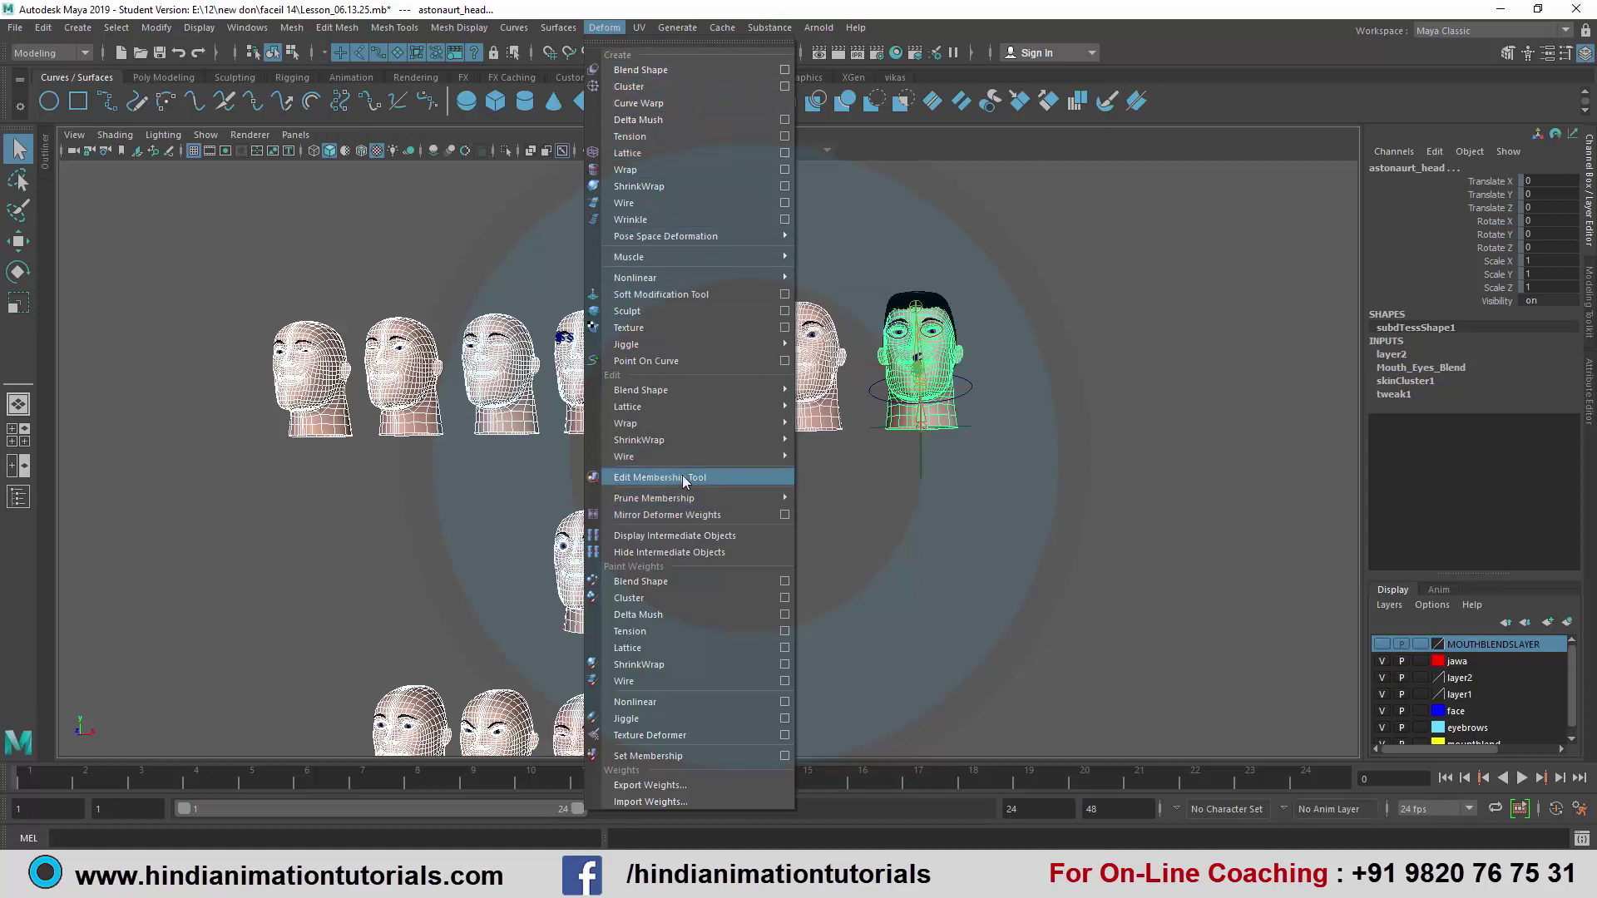
pyautogui.moveTo(674, 389)
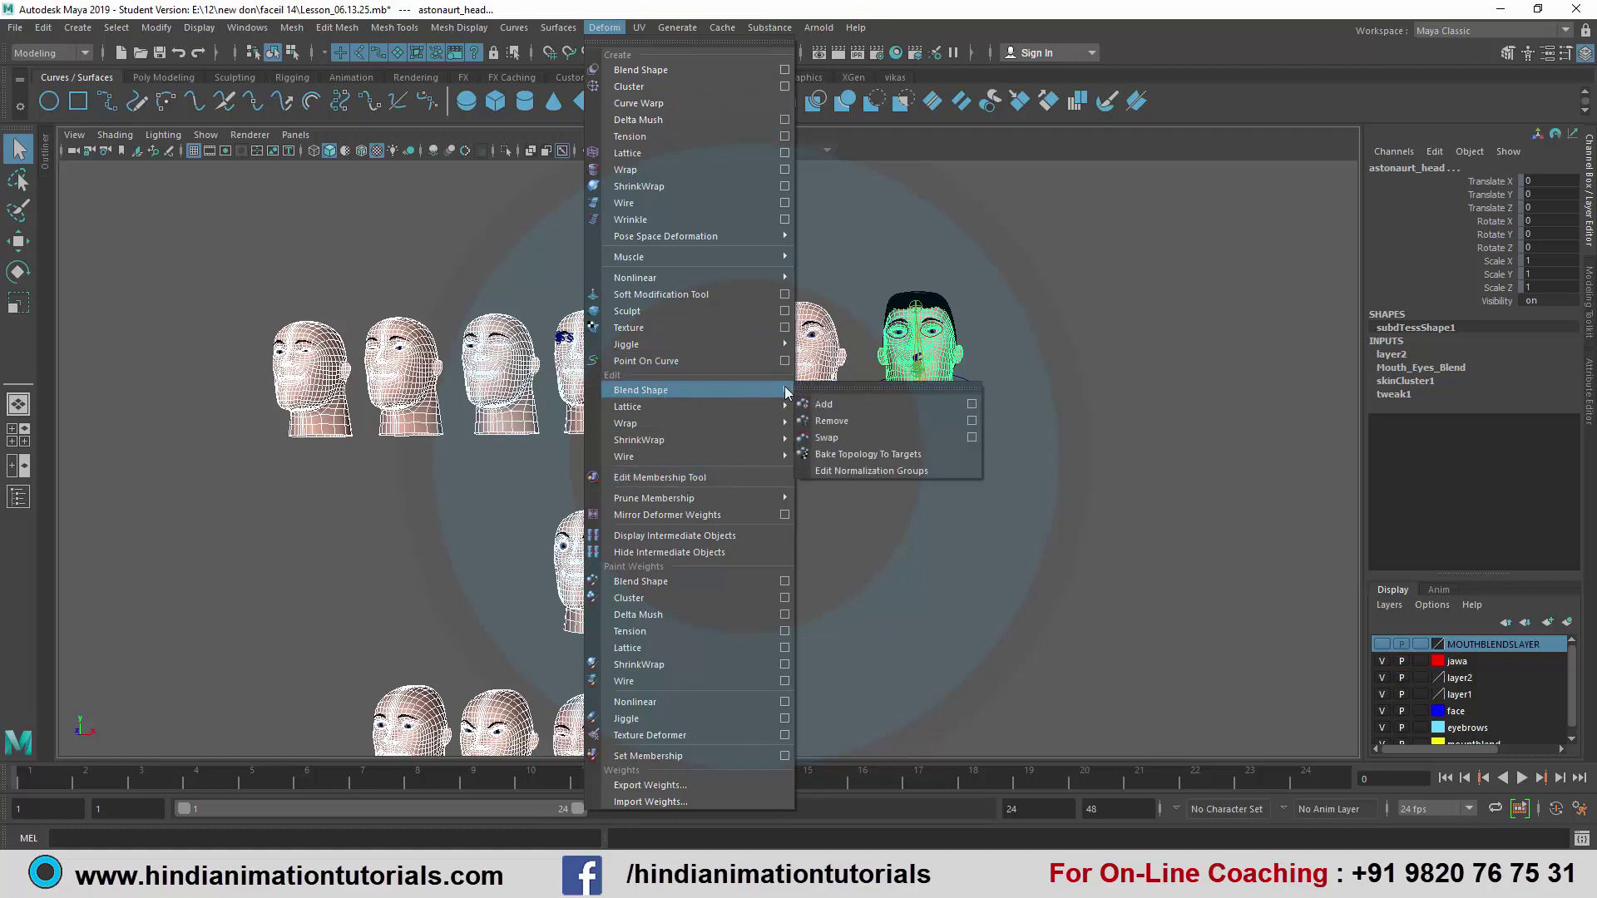
# - Open the Add Blend Shape Target options and enable Specify node, checking the existing node list
pyautogui.click(971, 405)
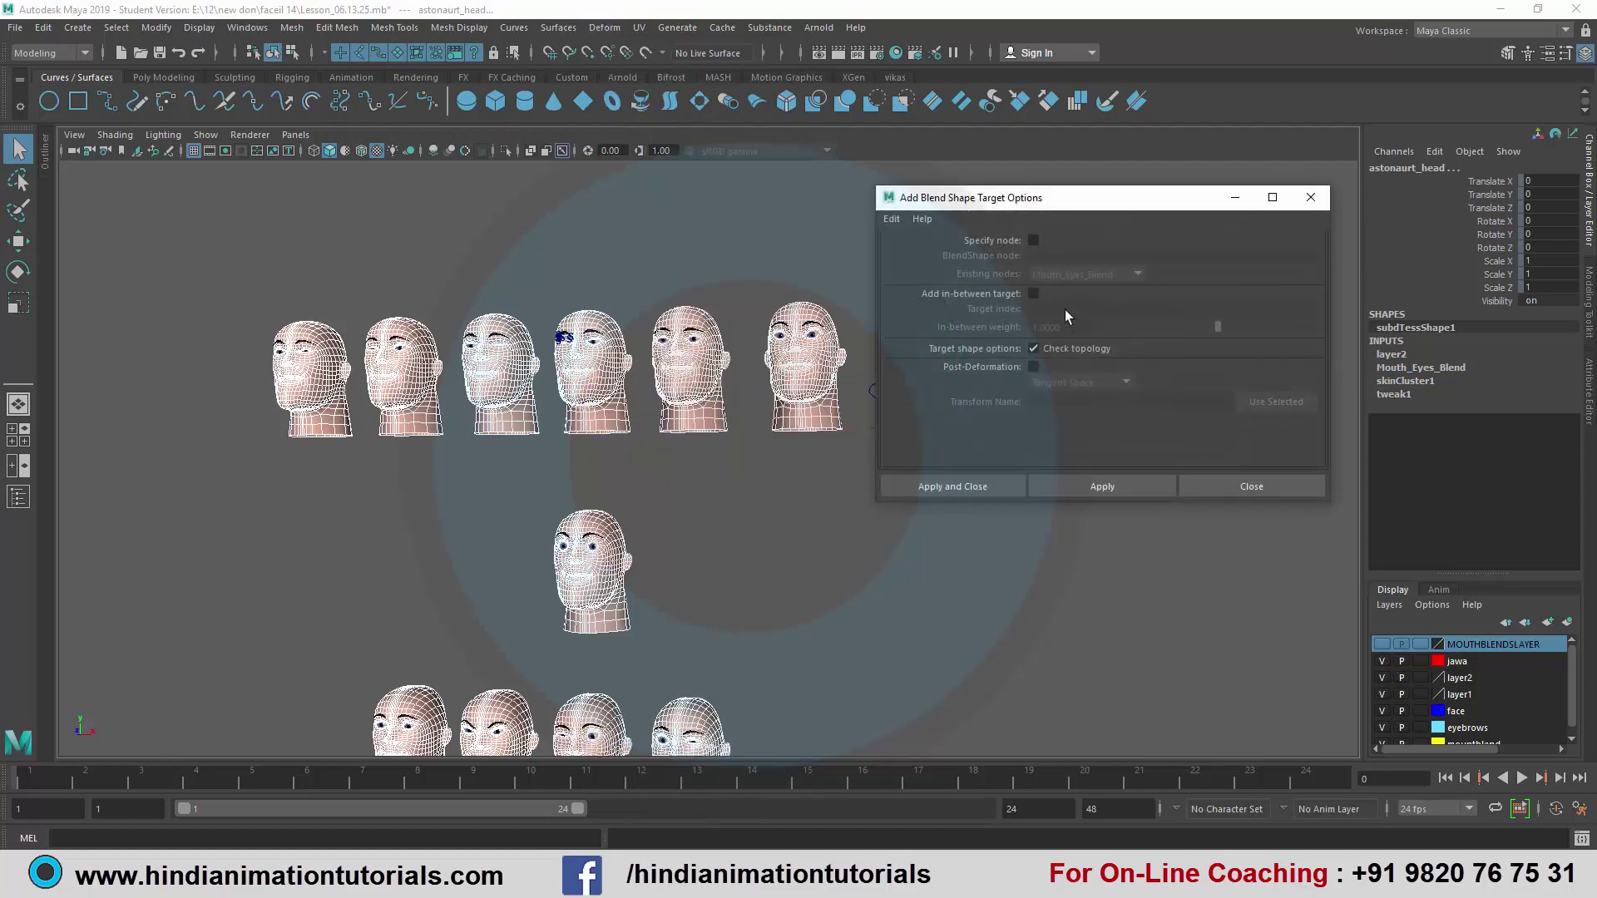
pyautogui.click(1033, 240)
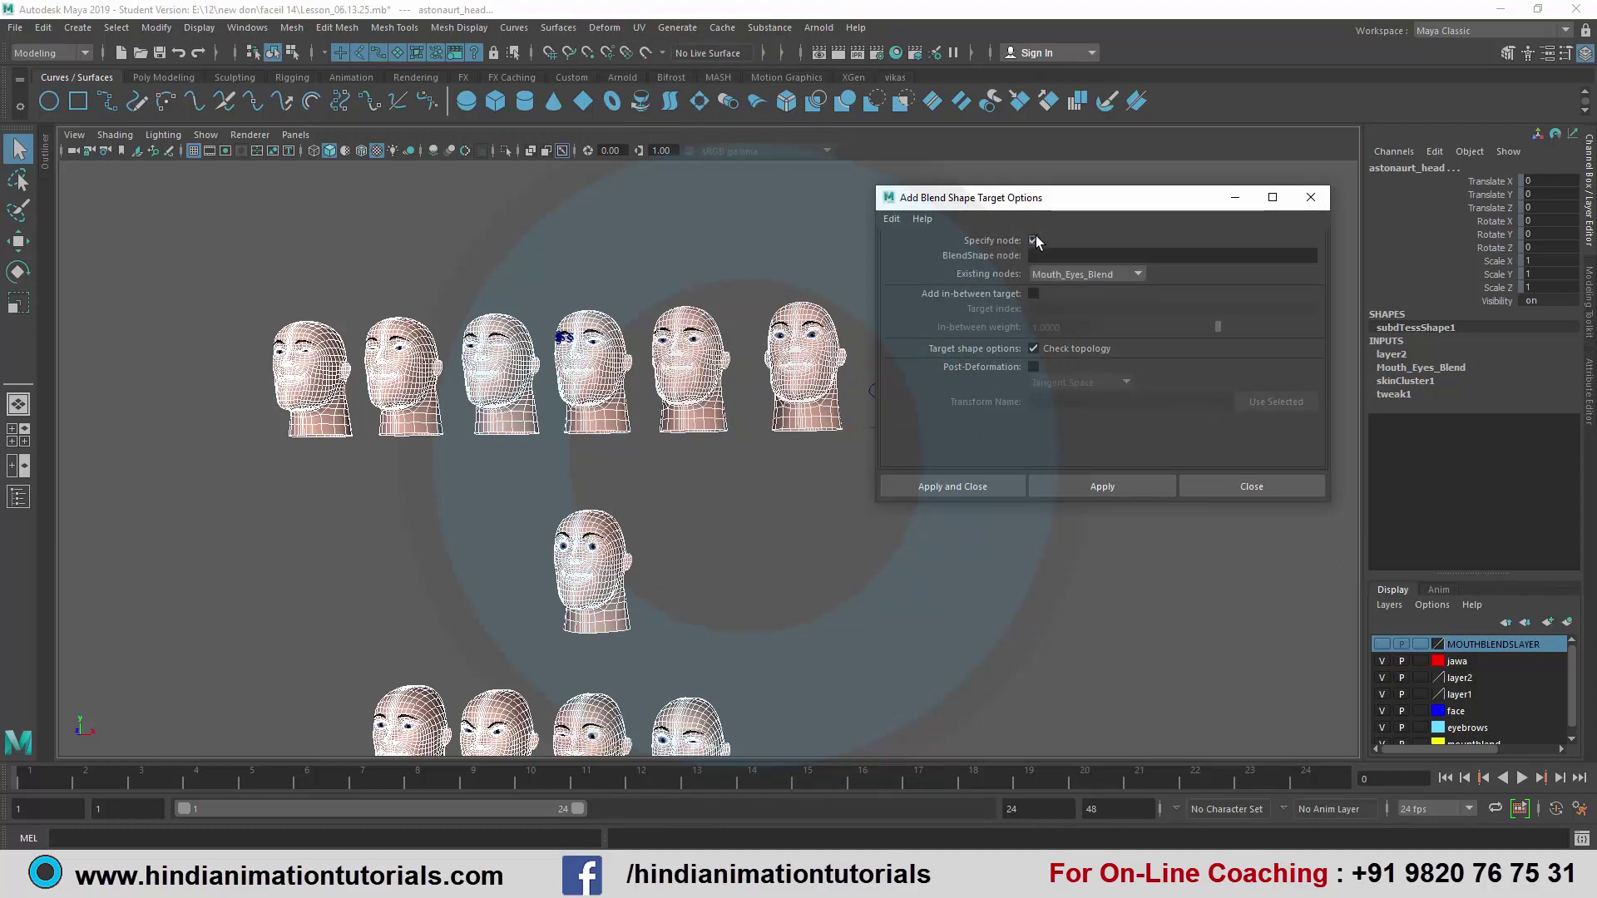
pyautogui.click(1033, 241)
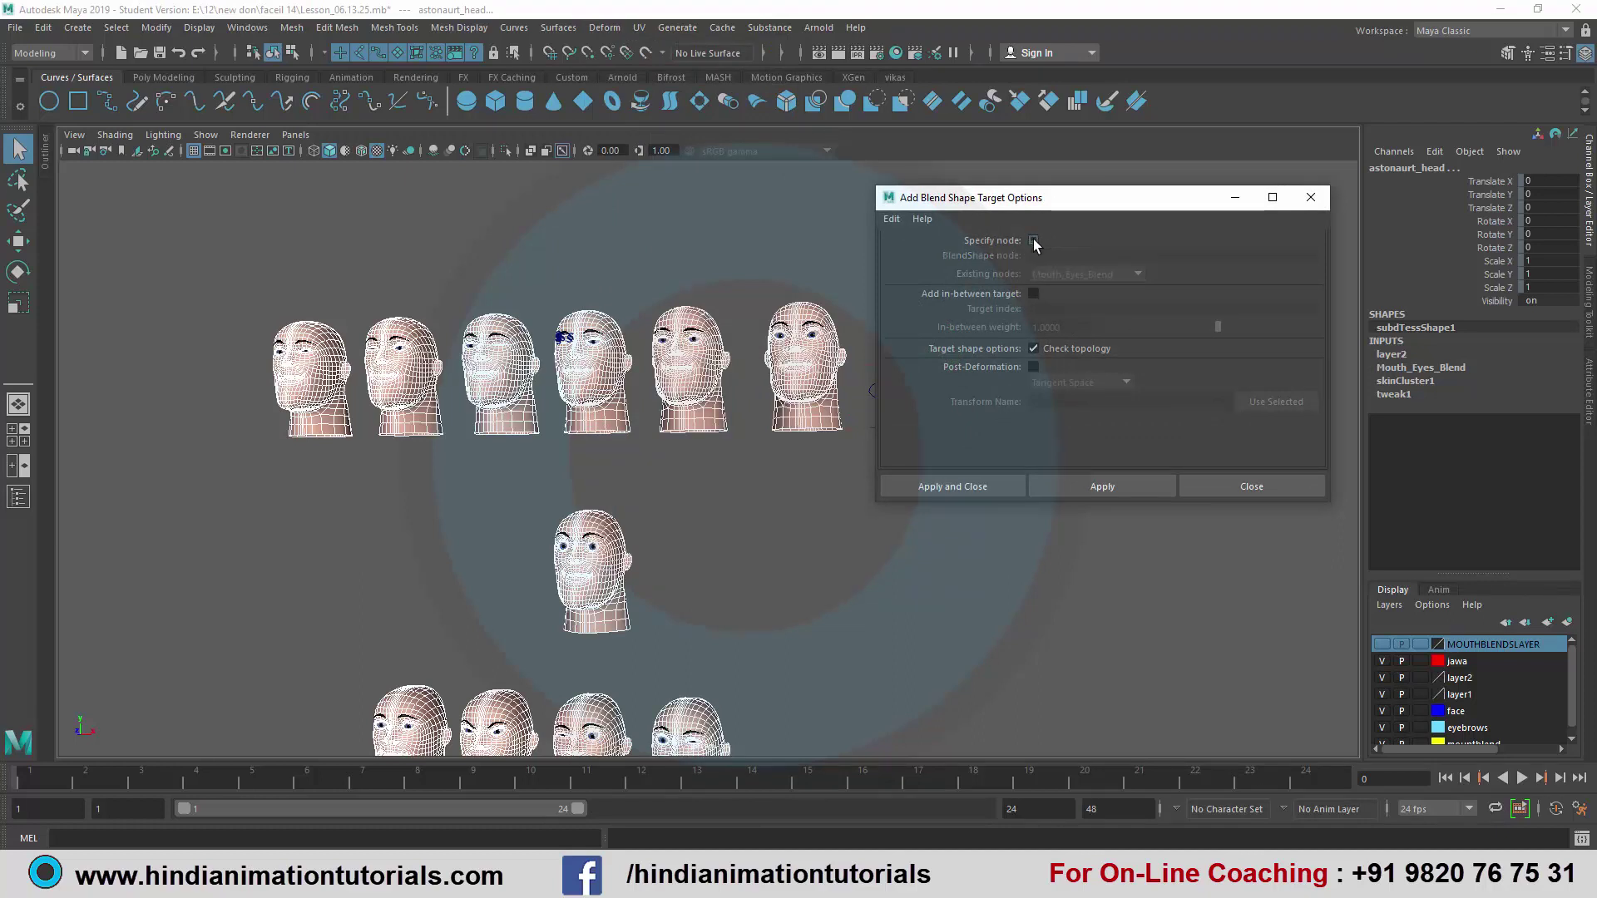
pyautogui.click(1033, 241)
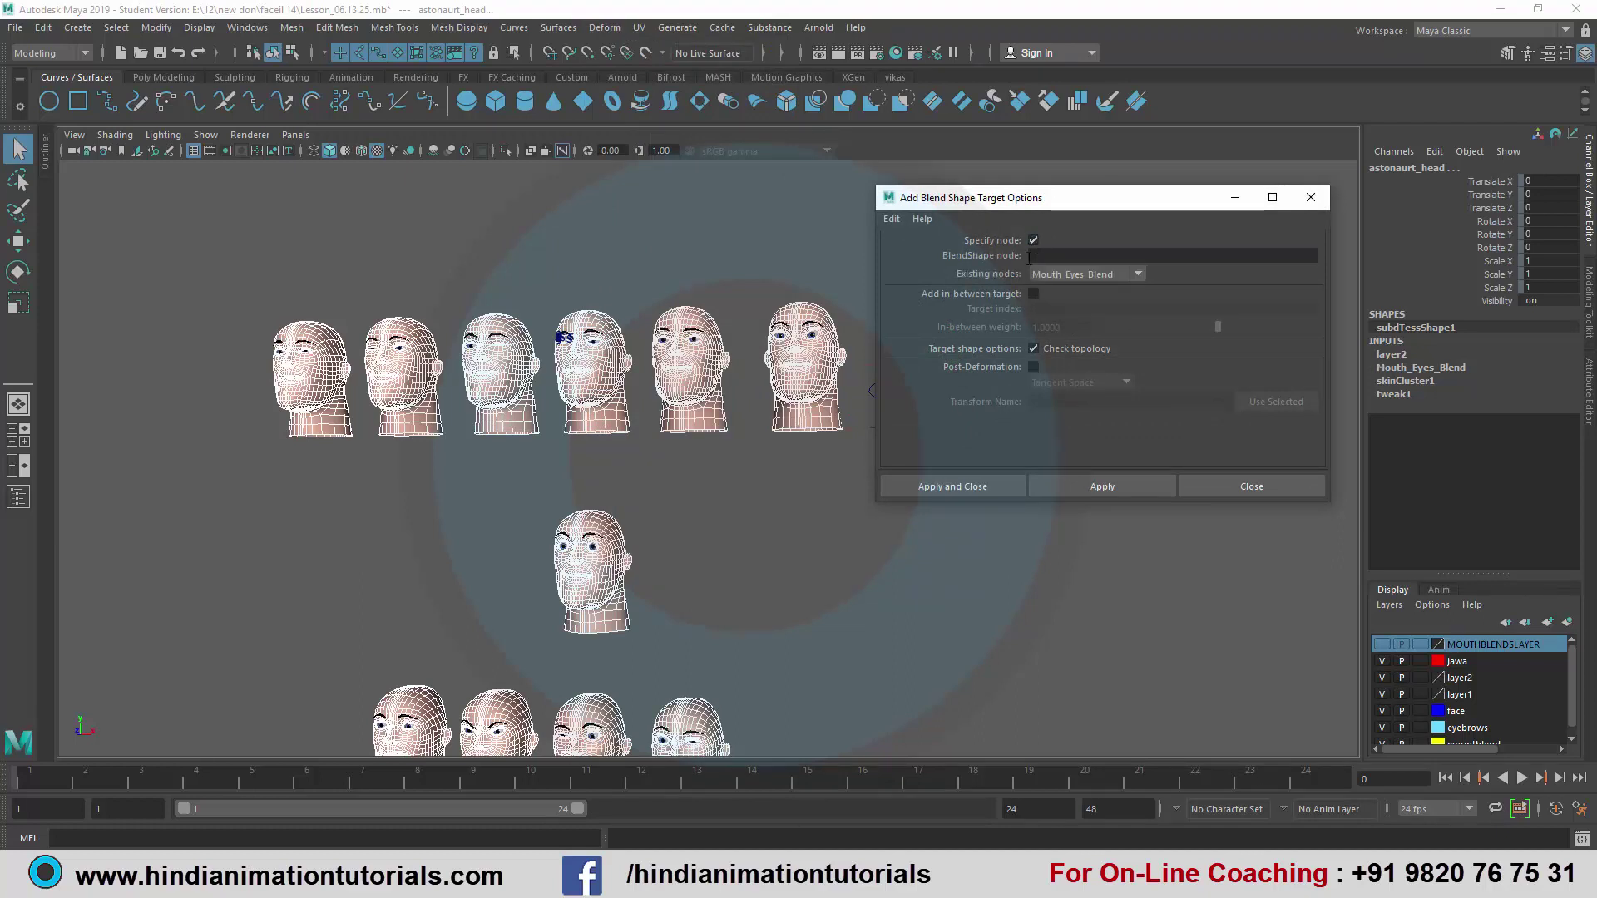
pyautogui.click(1070, 256)
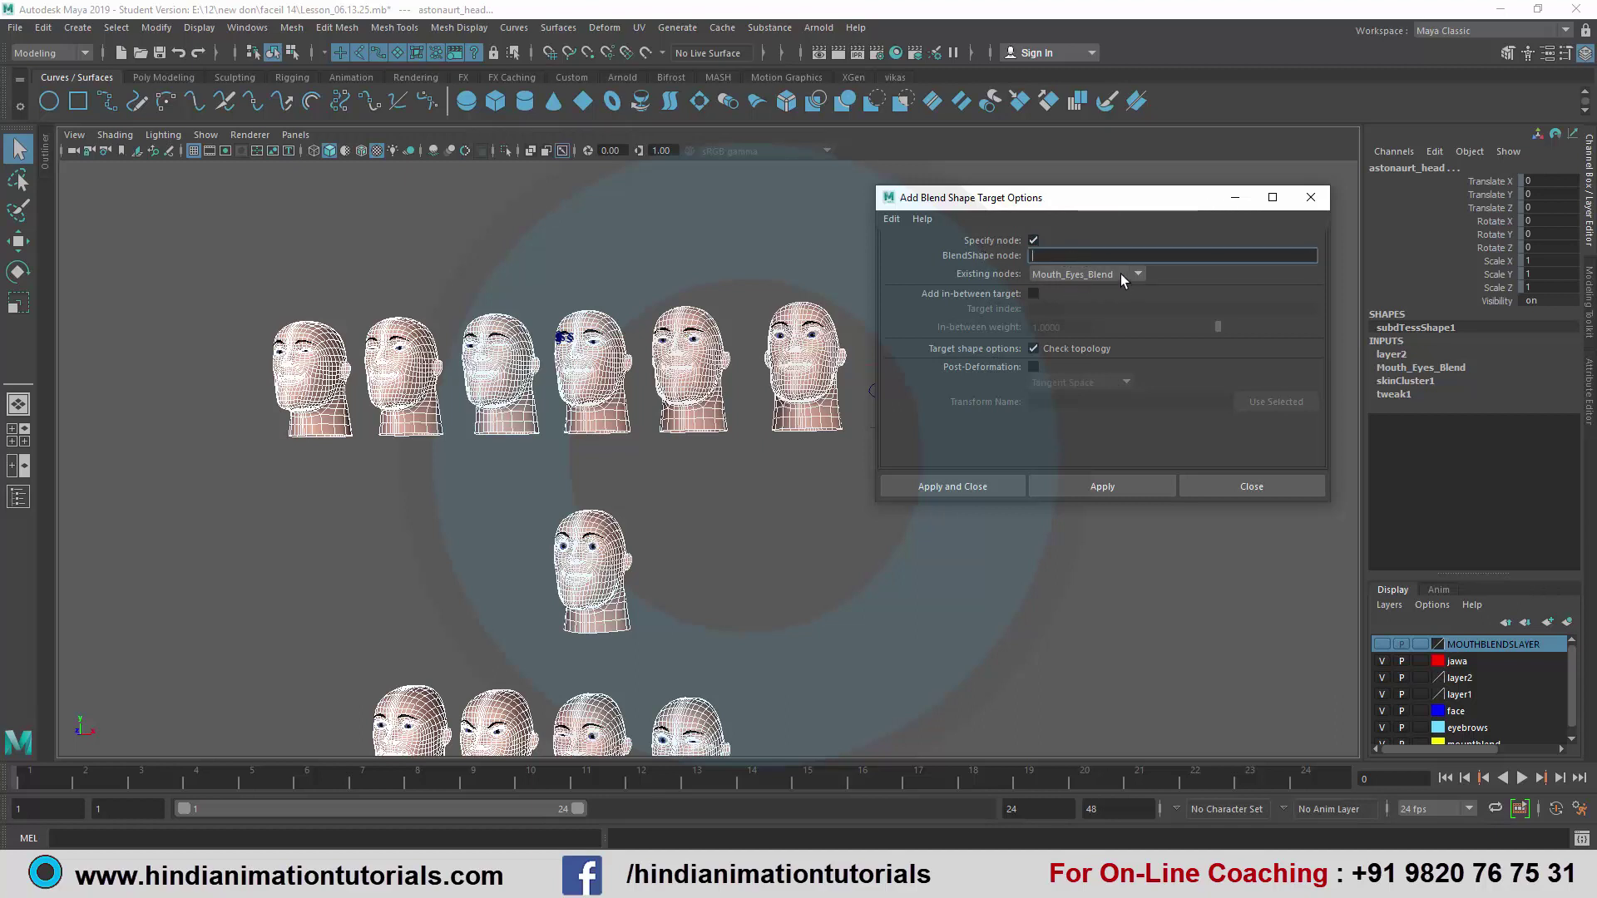
pyautogui.click(1120, 276)
pyautogui.click(1110, 272)
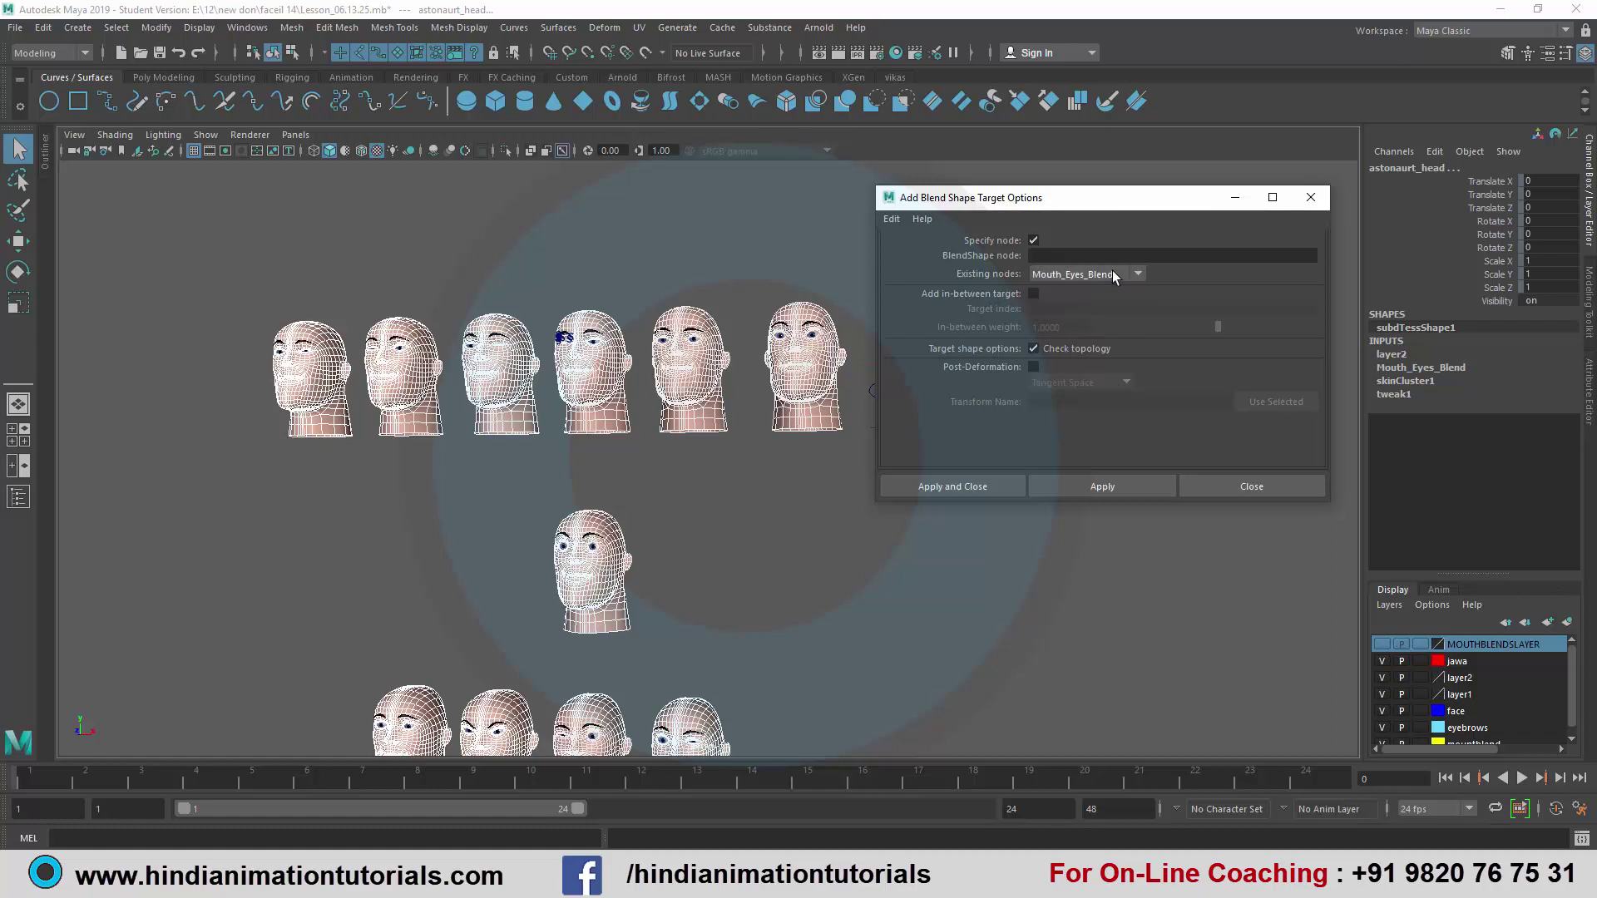
# - Enter Mouth_Eyes_Blend as the BlendShape node name
pyautogui.click(1049, 250)
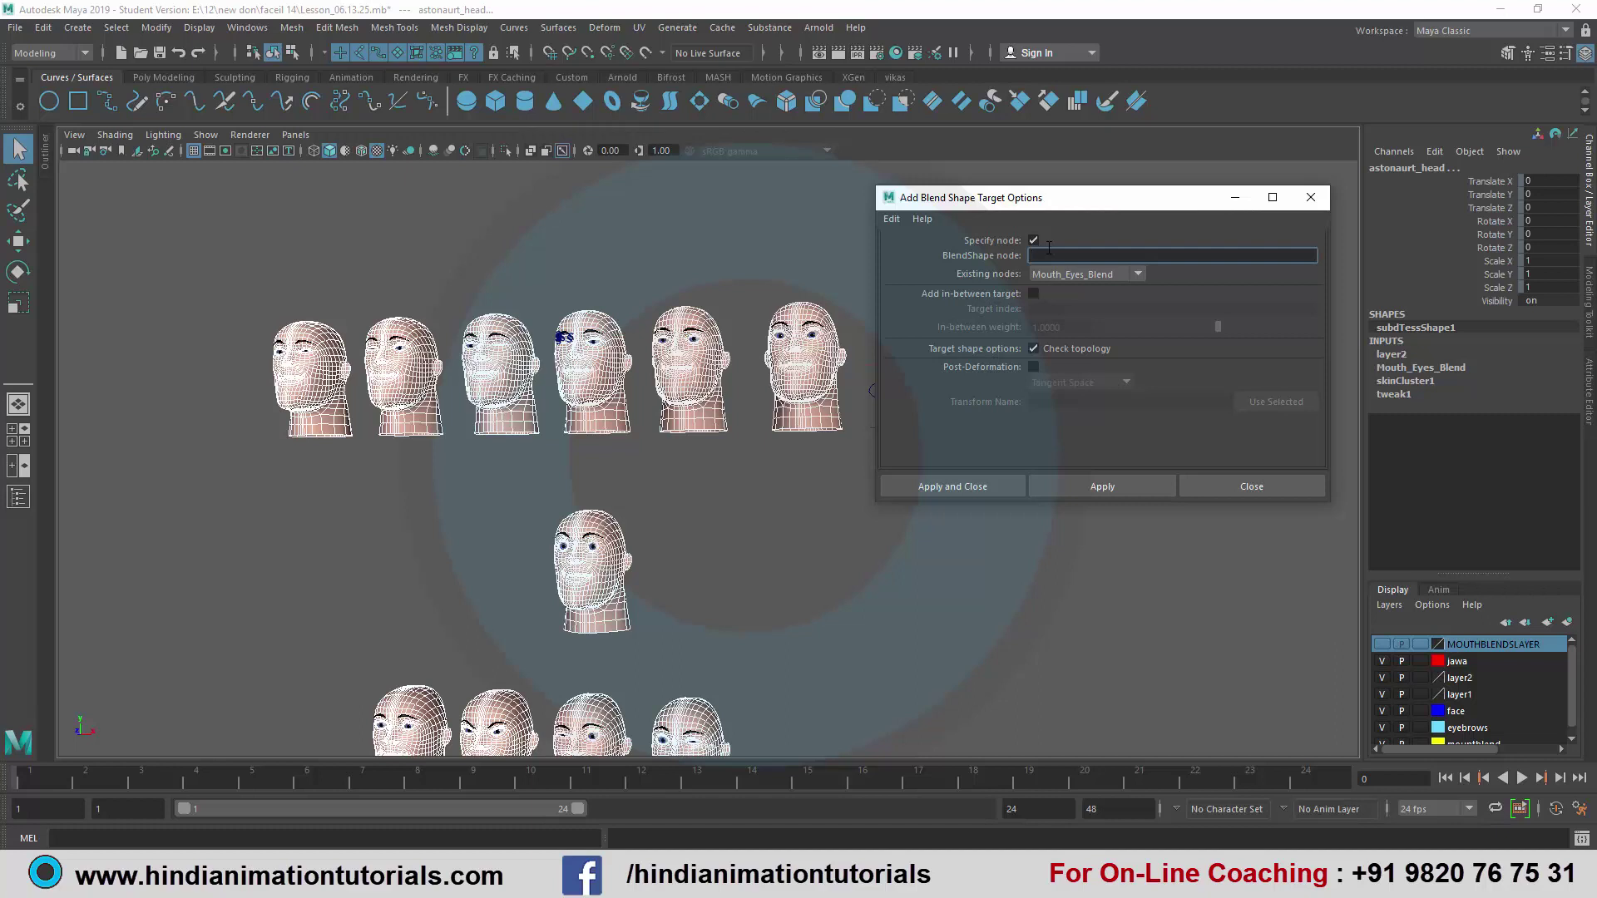
pyautogui.write('M')
pyautogui.write('outh_')
pyautogui.press('capslock')
pyautogui.write('s_')
pyautogui.press('capslock')
pyautogui.write('Blend')
pyautogui.click(971, 489)
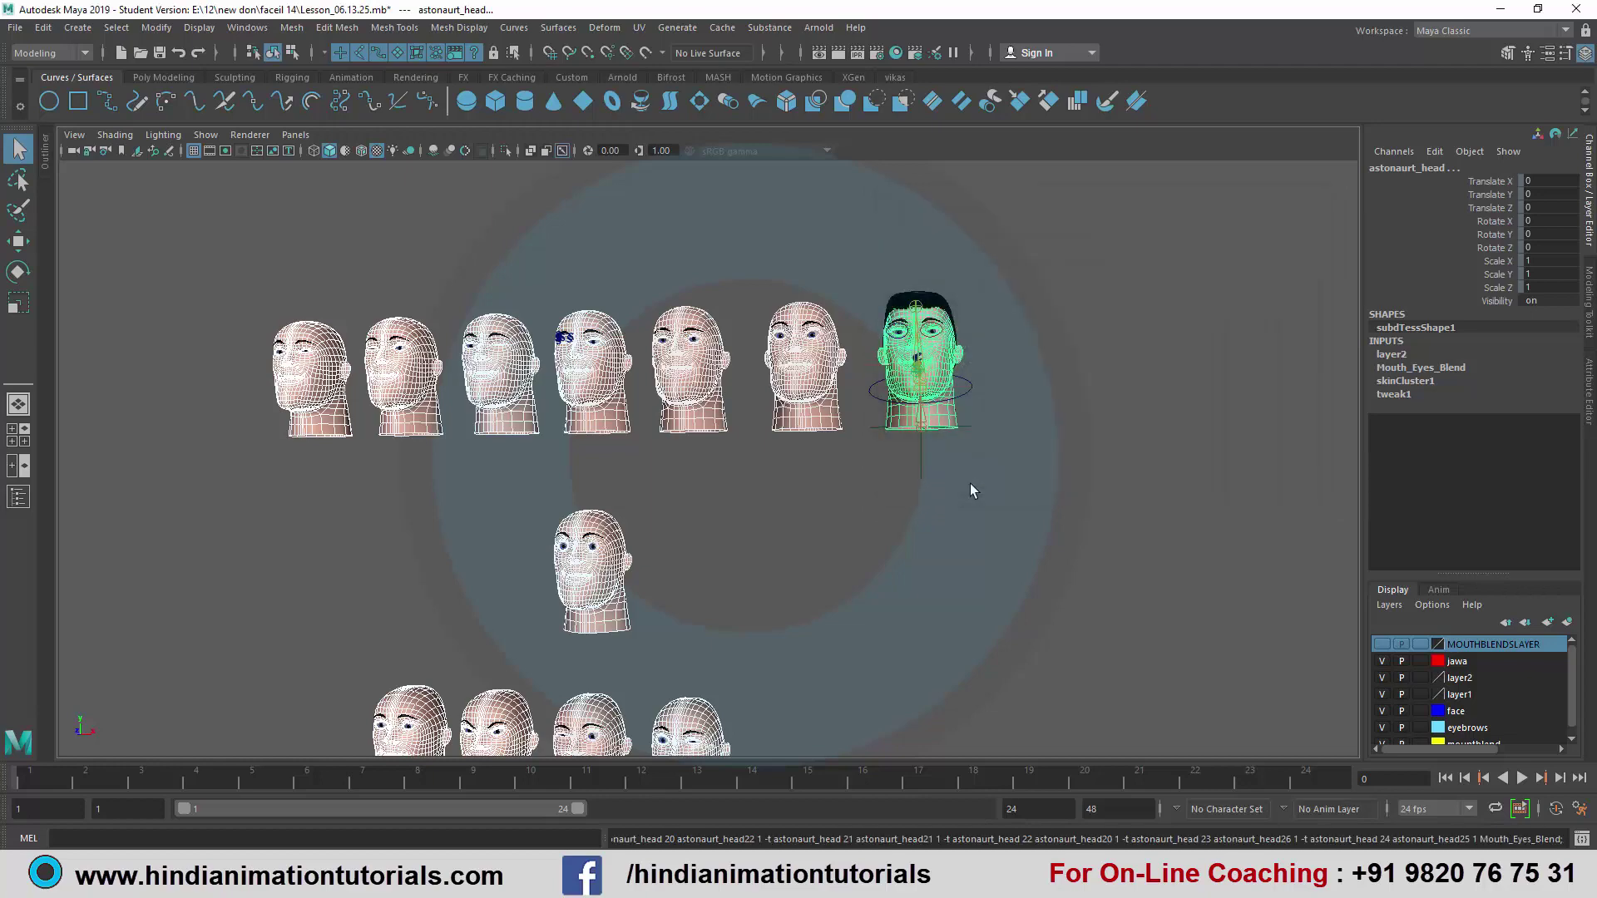
pyautogui.moveTo(981, 488)
pyautogui.keyDown('alt'); pyautogui.mouseDown()
pyautogui.moveTo(954, 526)
pyautogui.moveTo(920, 524)
pyautogui.mouseUp(); pyautogui.keyUp('alt')
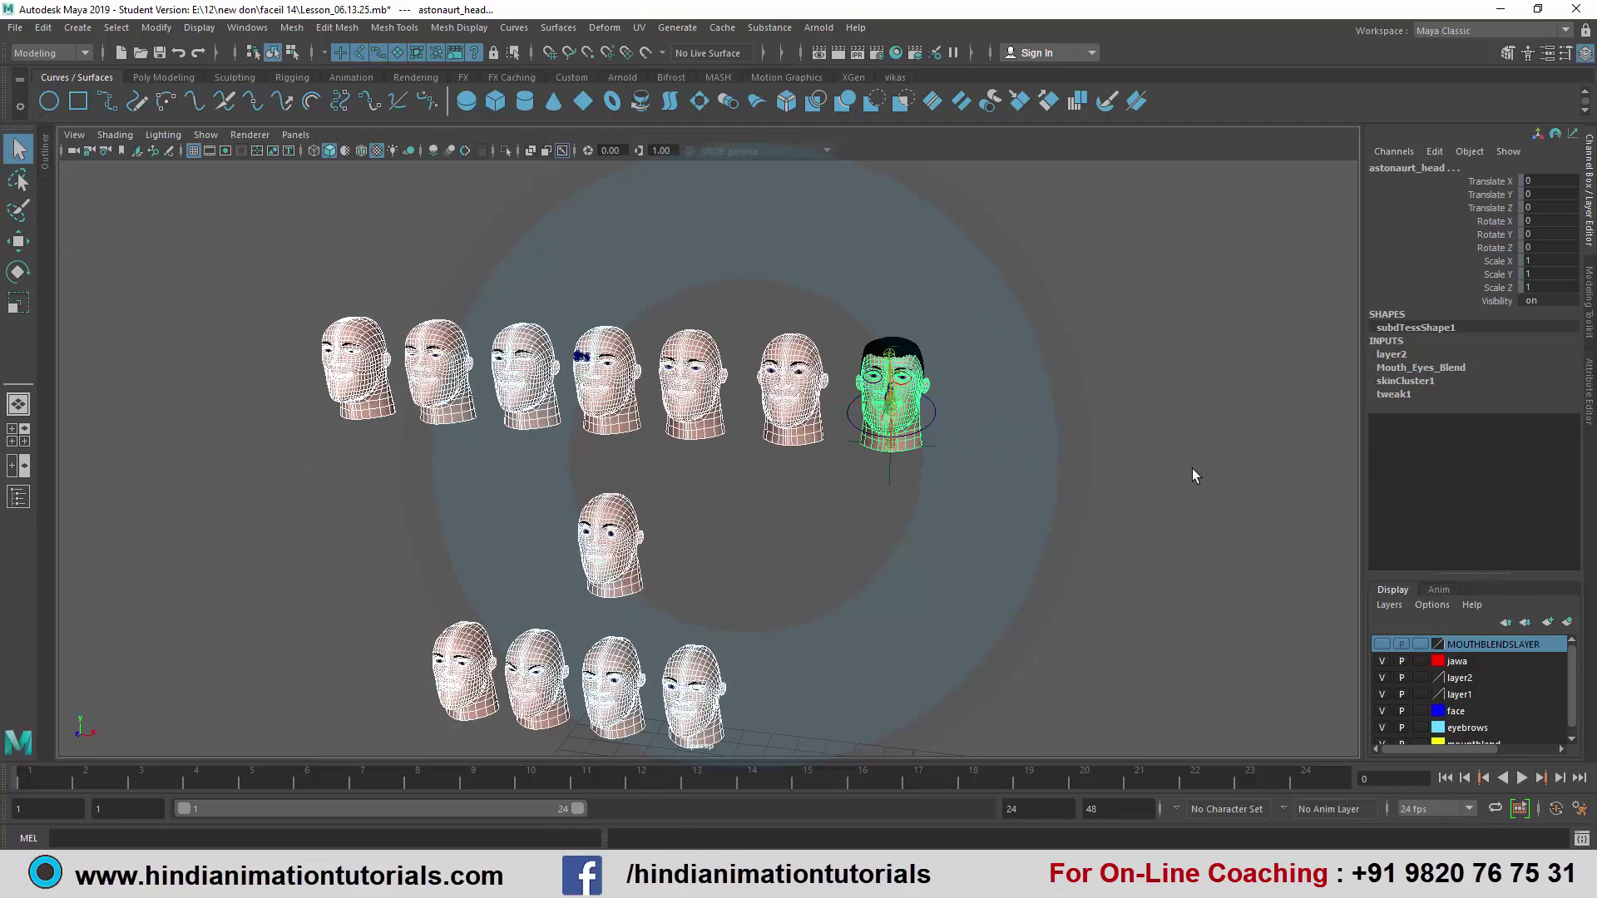
pyautogui.press('5')
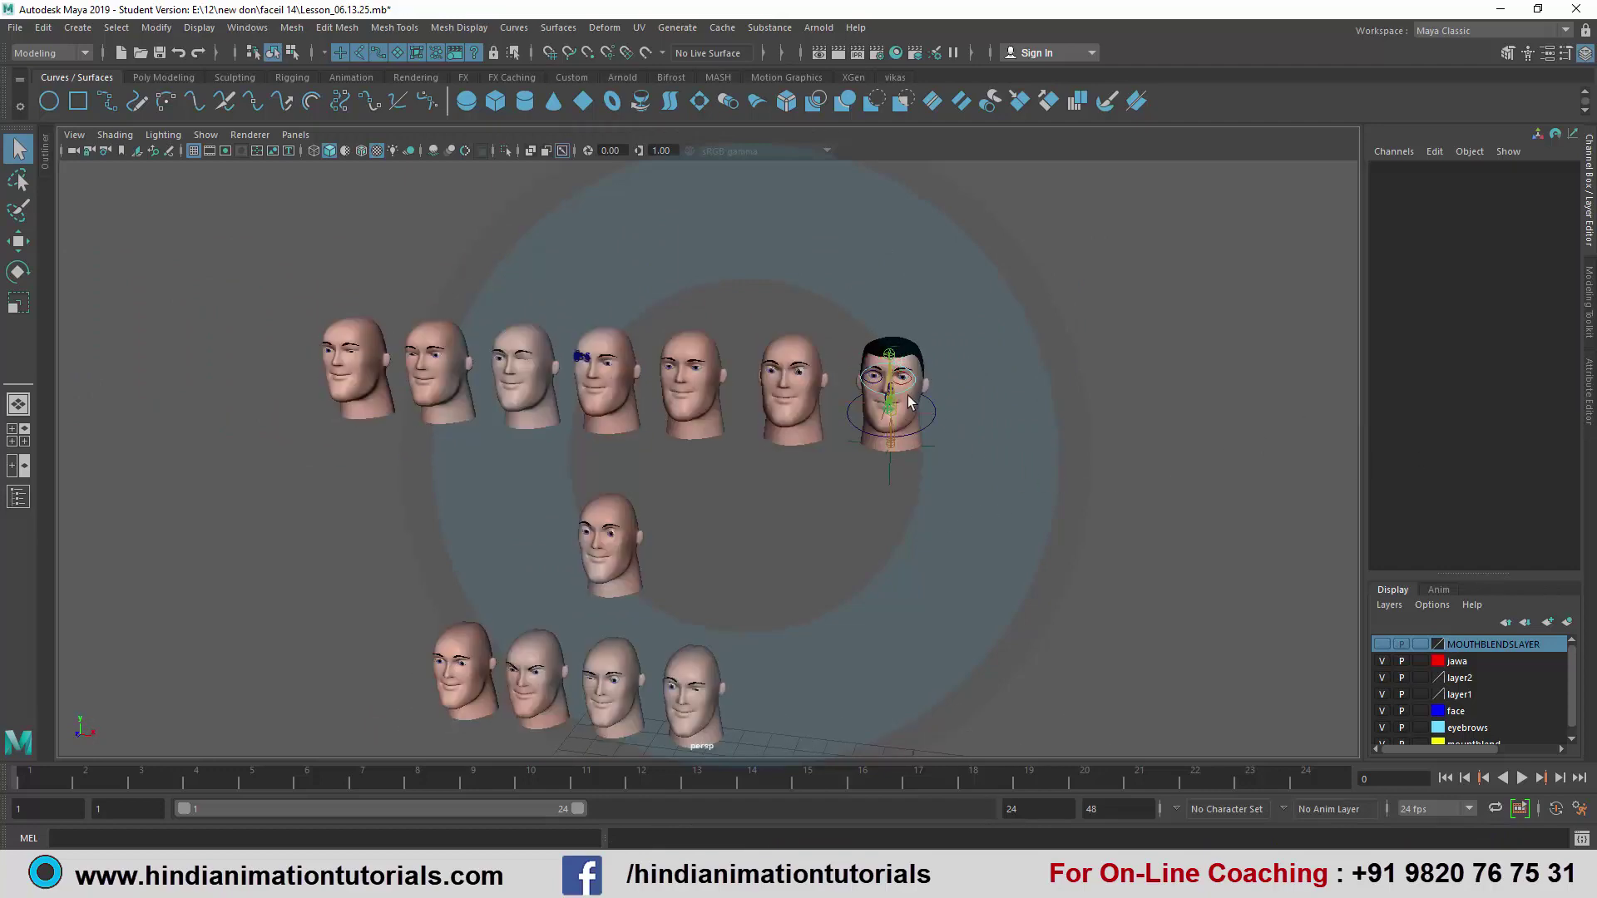
pyautogui.moveTo(977, 466)
pyautogui.keyDown('alt'); pyautogui.mouseDown()
pyautogui.moveTo(916, 482)
pyautogui.moveTo(960, 473)
pyautogui.mouseUp(); pyautogui.keyUp('alt')
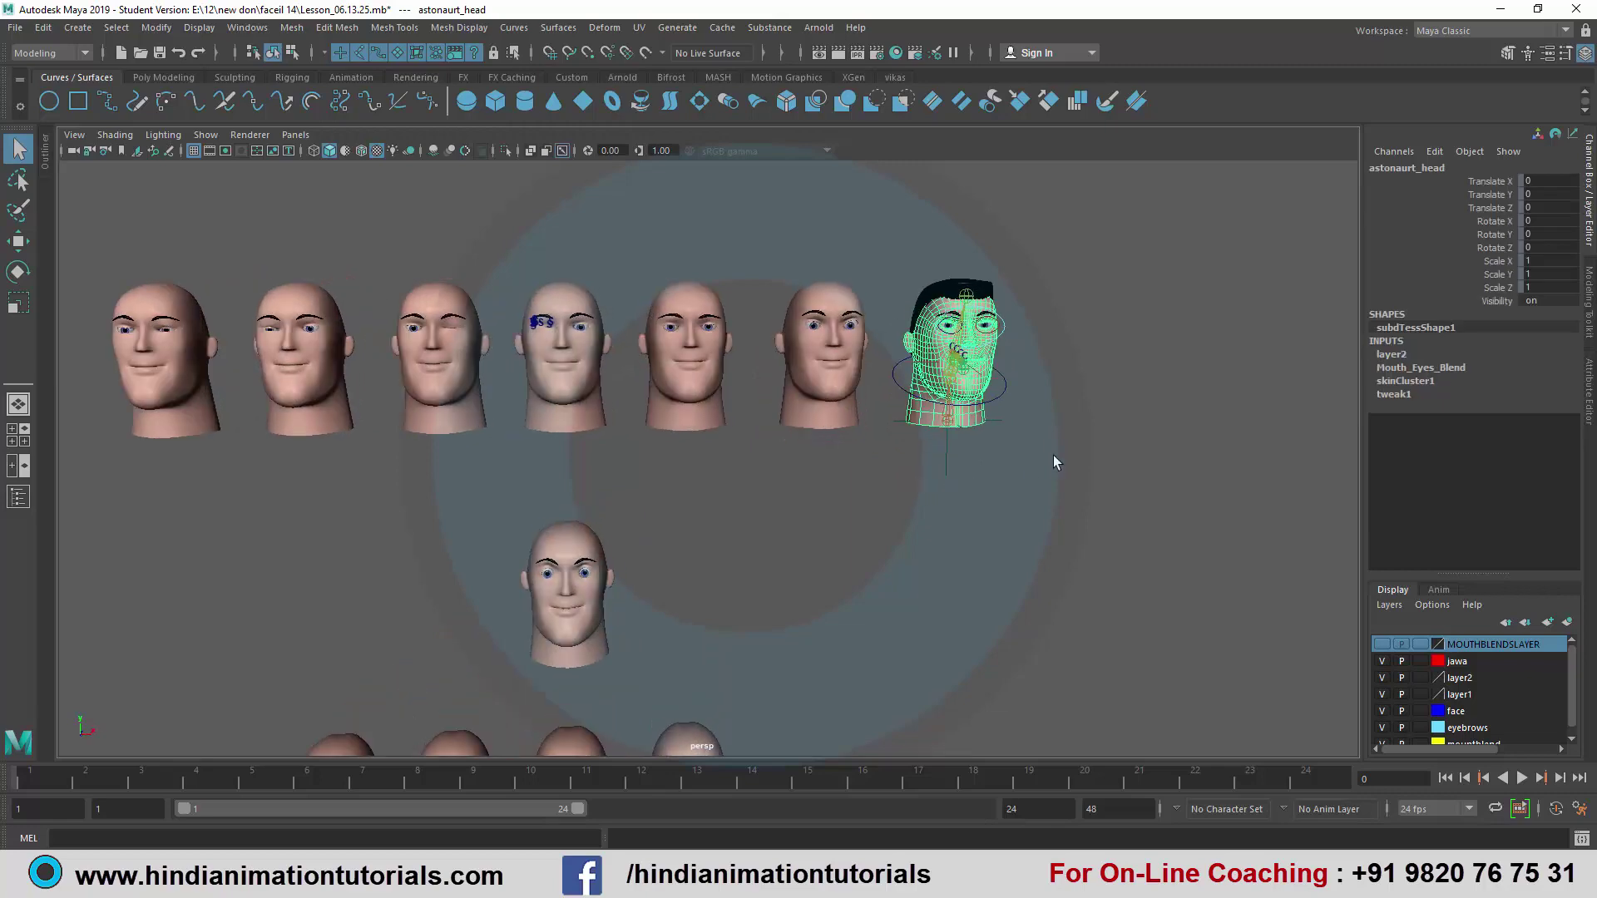
pyautogui.scroll(-3, 1053, 455)
pyautogui.click(1427, 366)
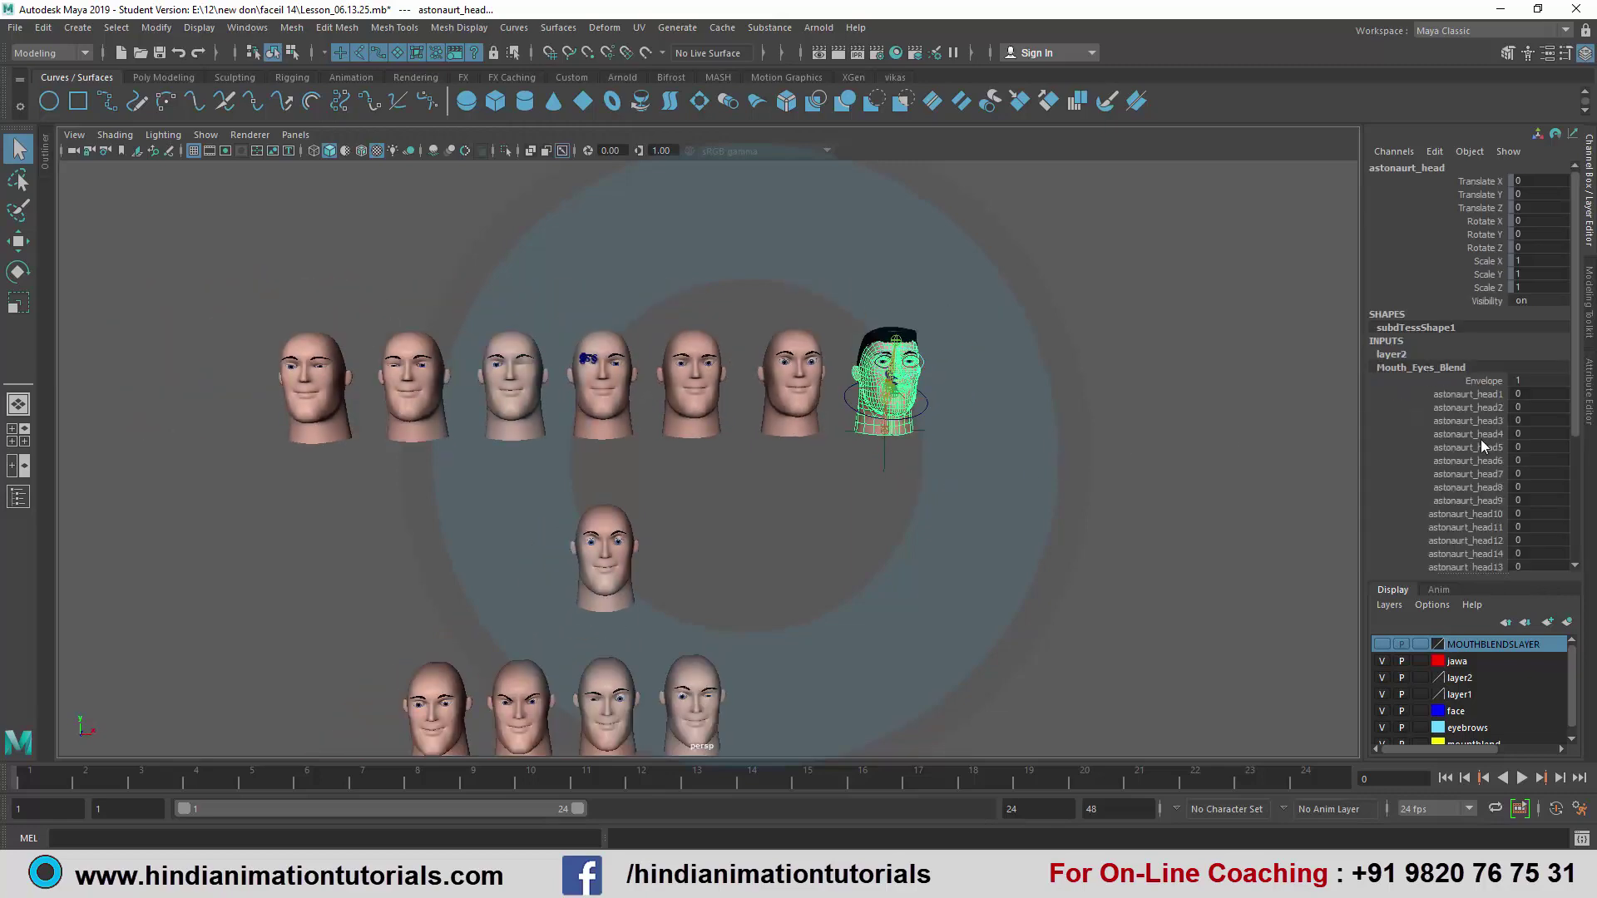
pyautogui.scroll(-5, 1481, 440)
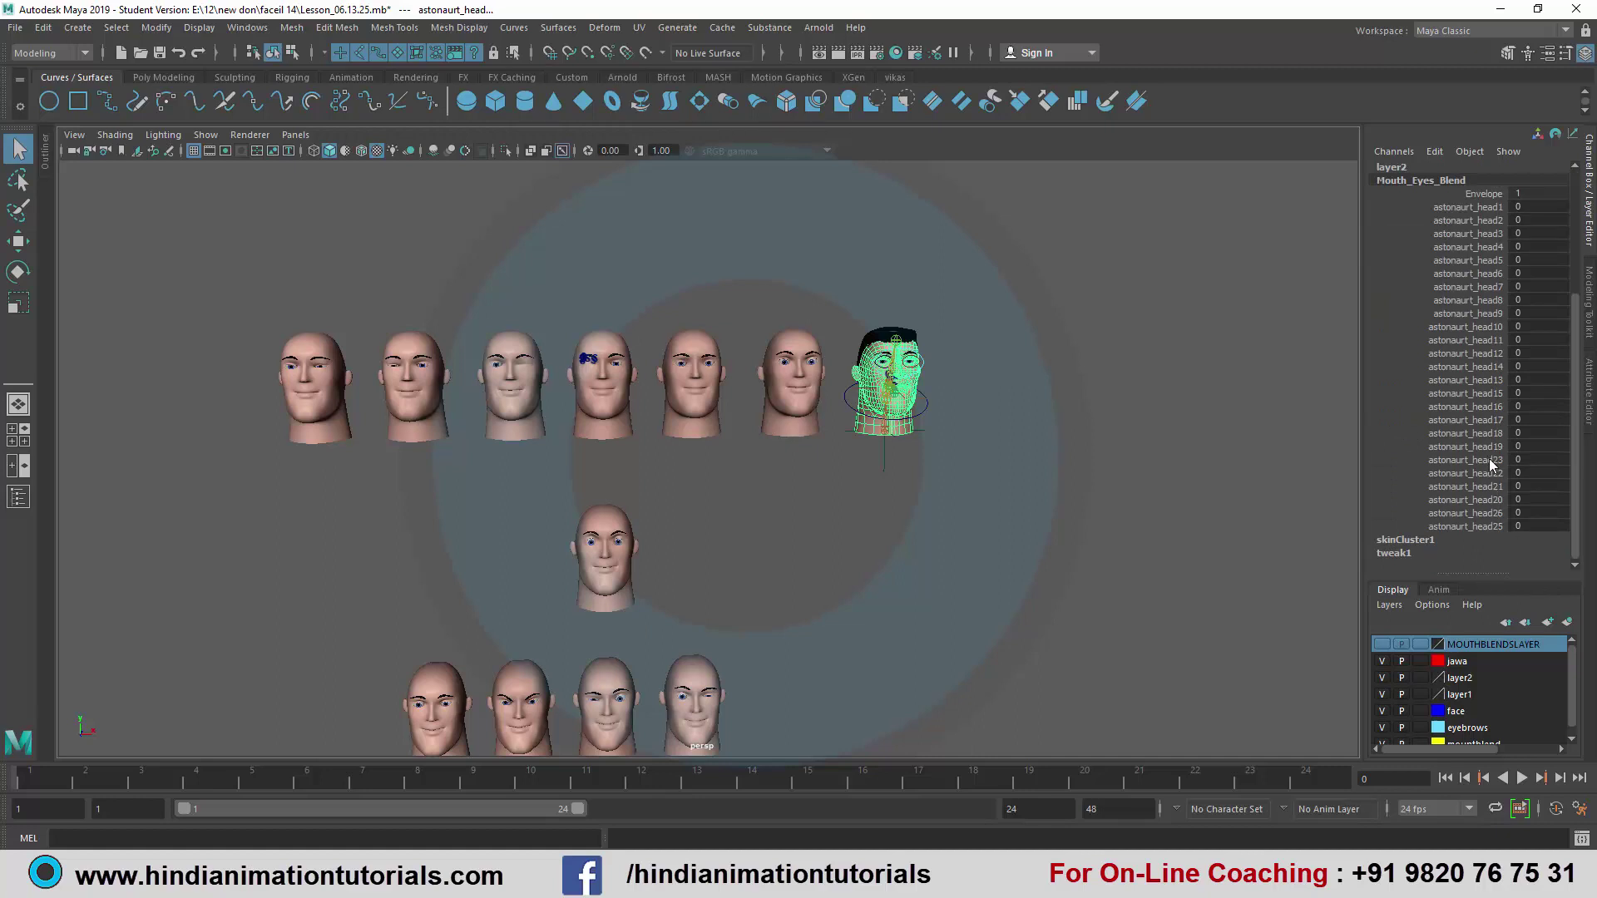
pyautogui.scroll(-1, 1488, 457)
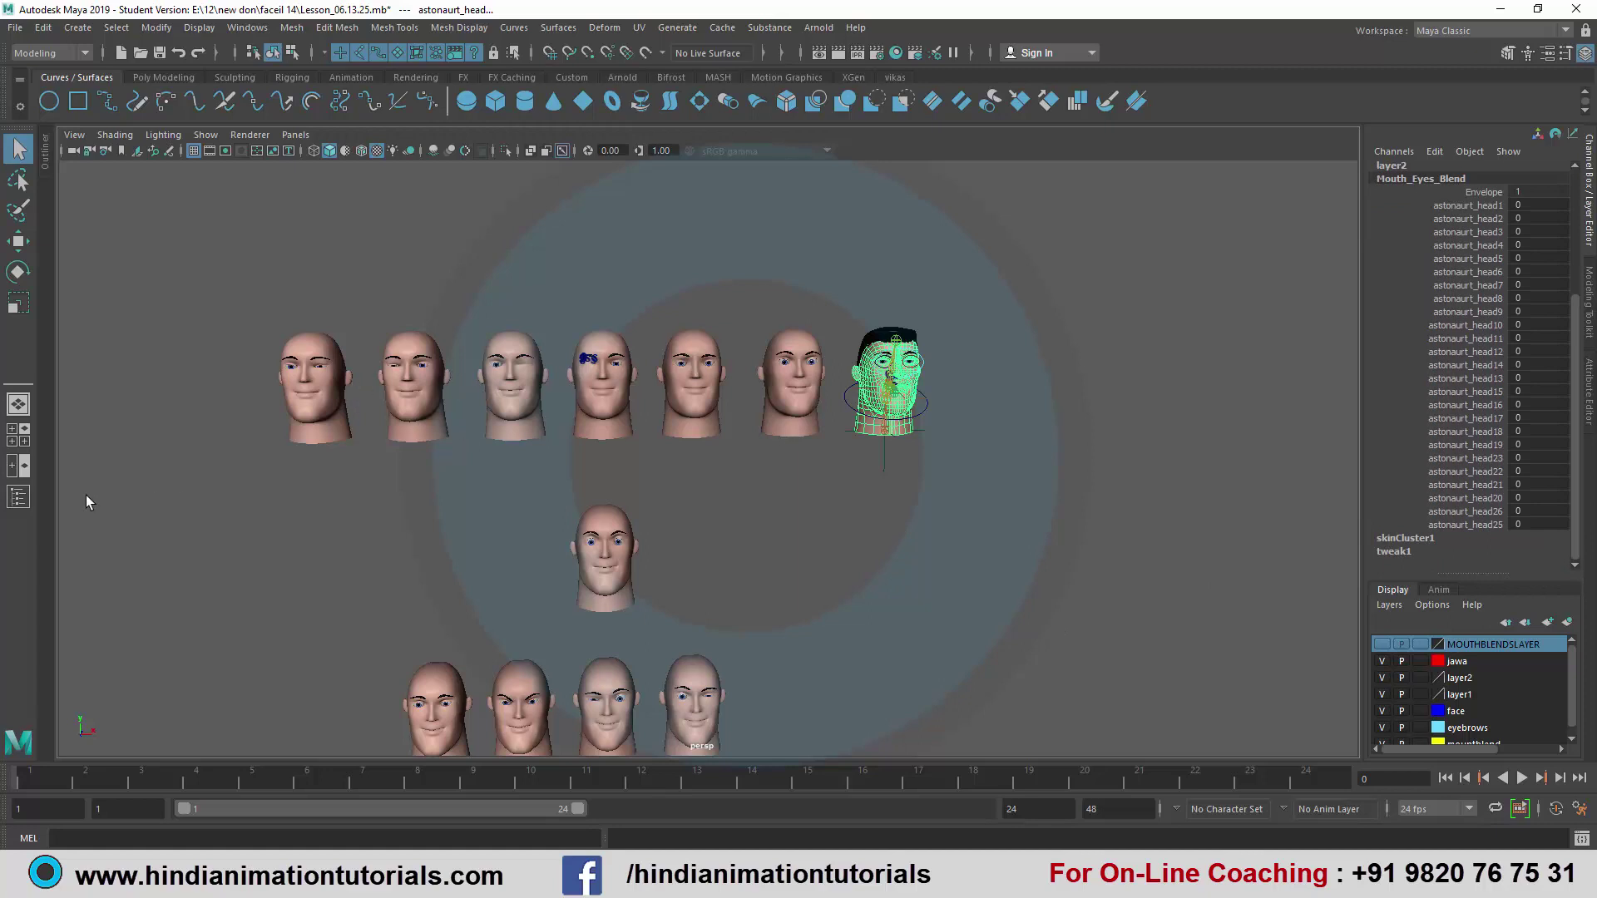
# - Switch to the side-by-side front/persp layout and select astonaurt_head25 in the front view
pyautogui.click(19, 466)
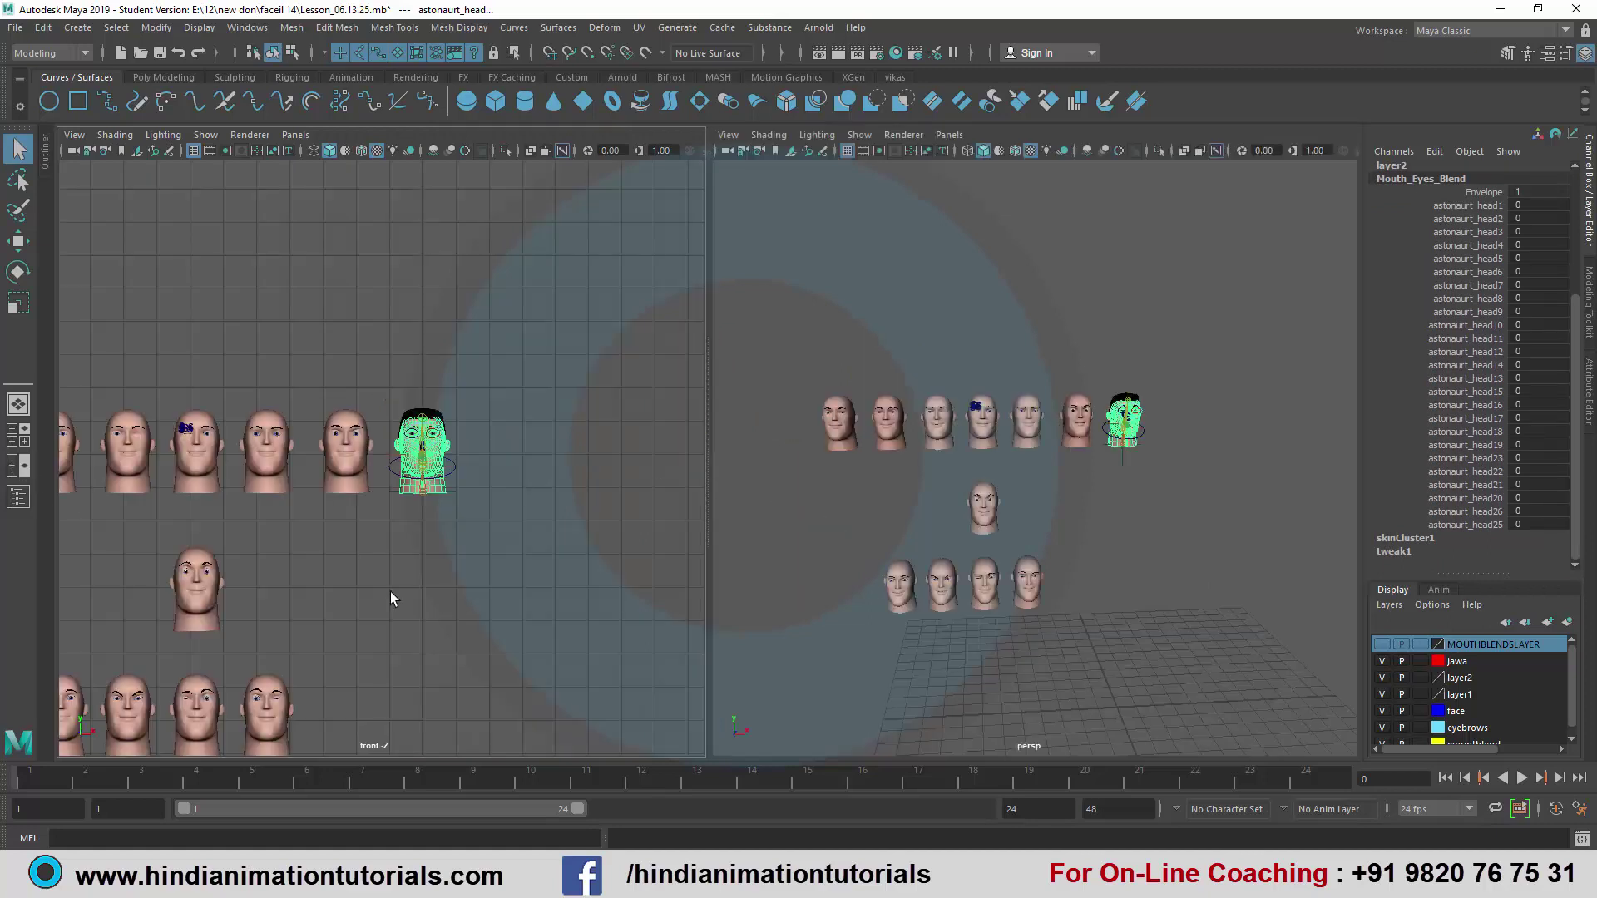
pyautogui.keyDown('alt'); pyautogui.moveTo(405, 570); pyautogui.dragTo(435, 513, button='middle'); pyautogui.keyUp('alt')
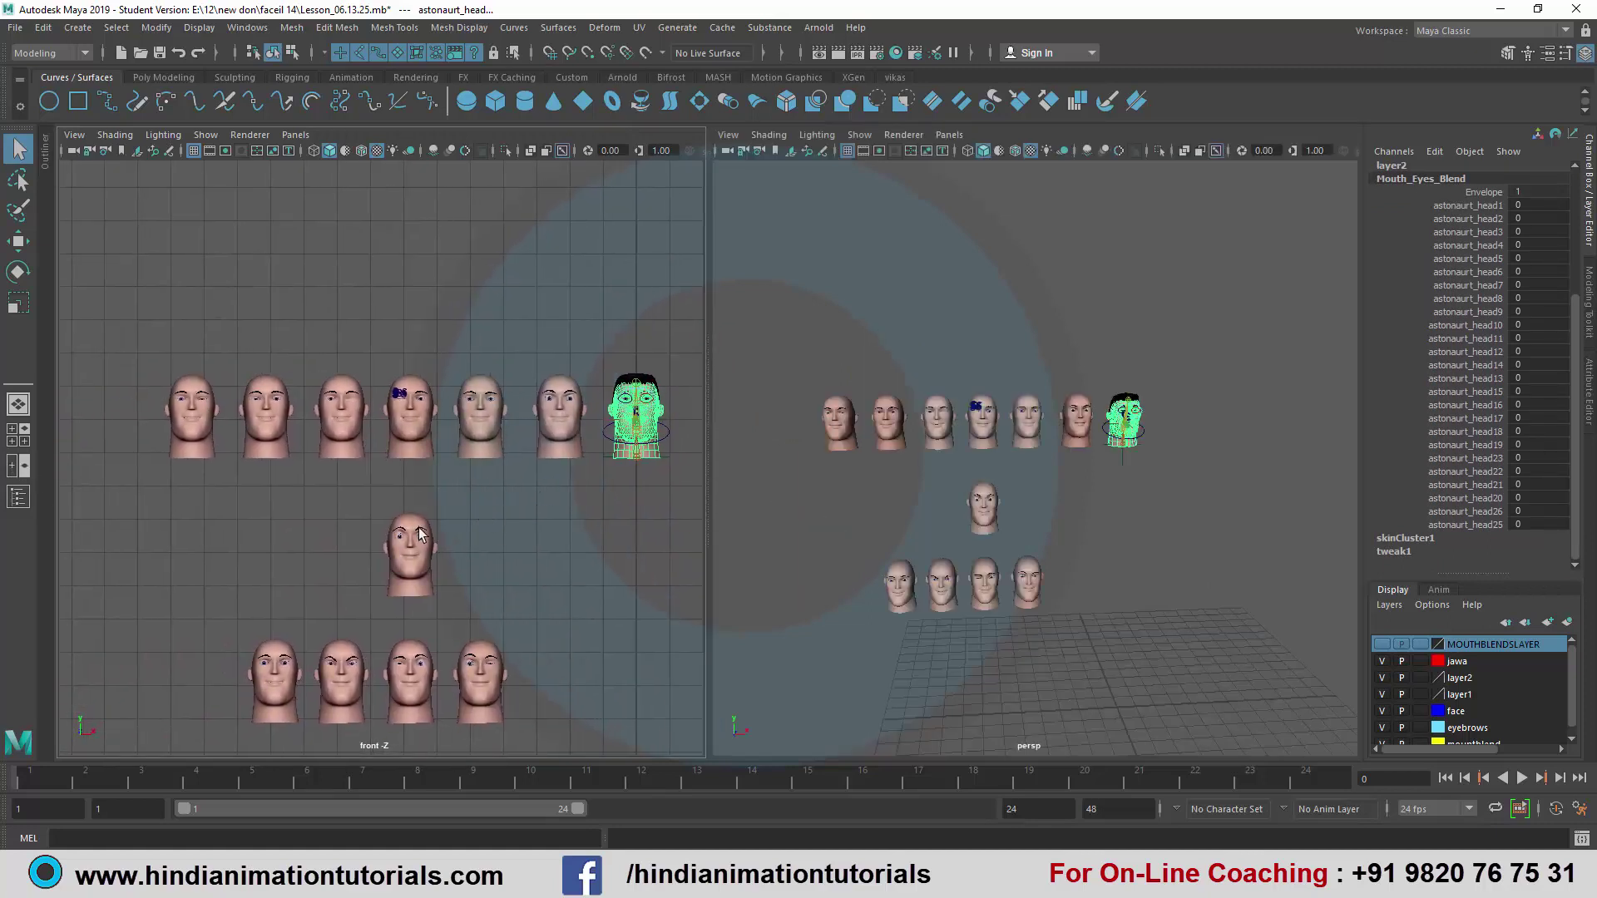
pyautogui.scroll(4, 381, 520)
pyautogui.scroll(-3, 413, 504)
pyautogui.scroll(-1, 416, 524)
pyautogui.scroll(3, 416, 524)
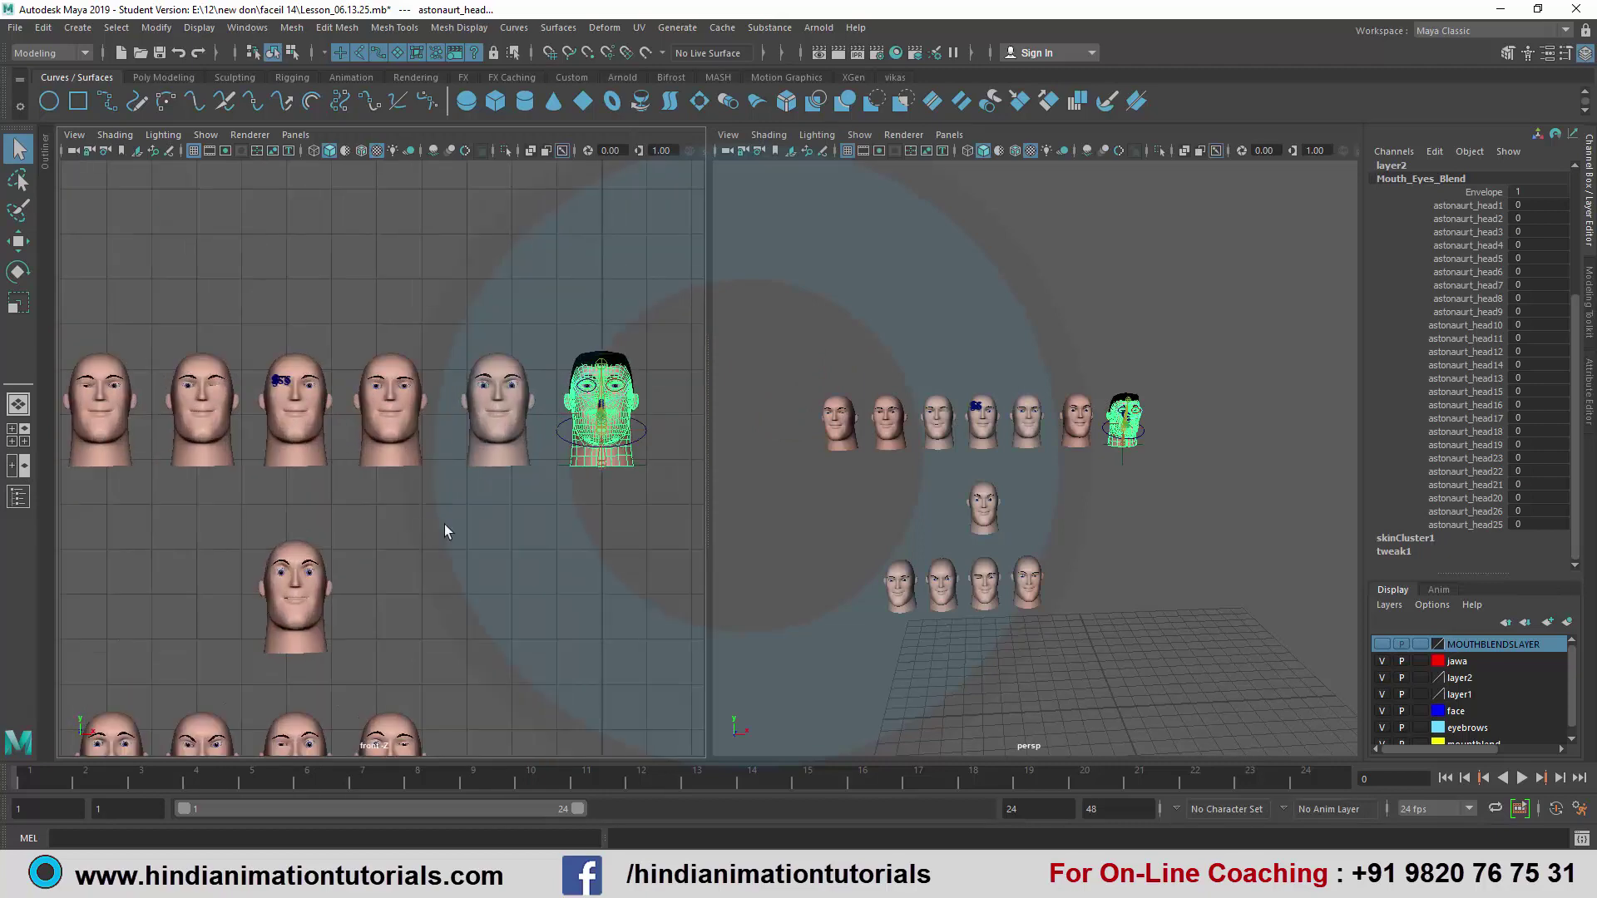
pyautogui.scroll(2, 444, 524)
pyautogui.scroll(-1, 520, 519)
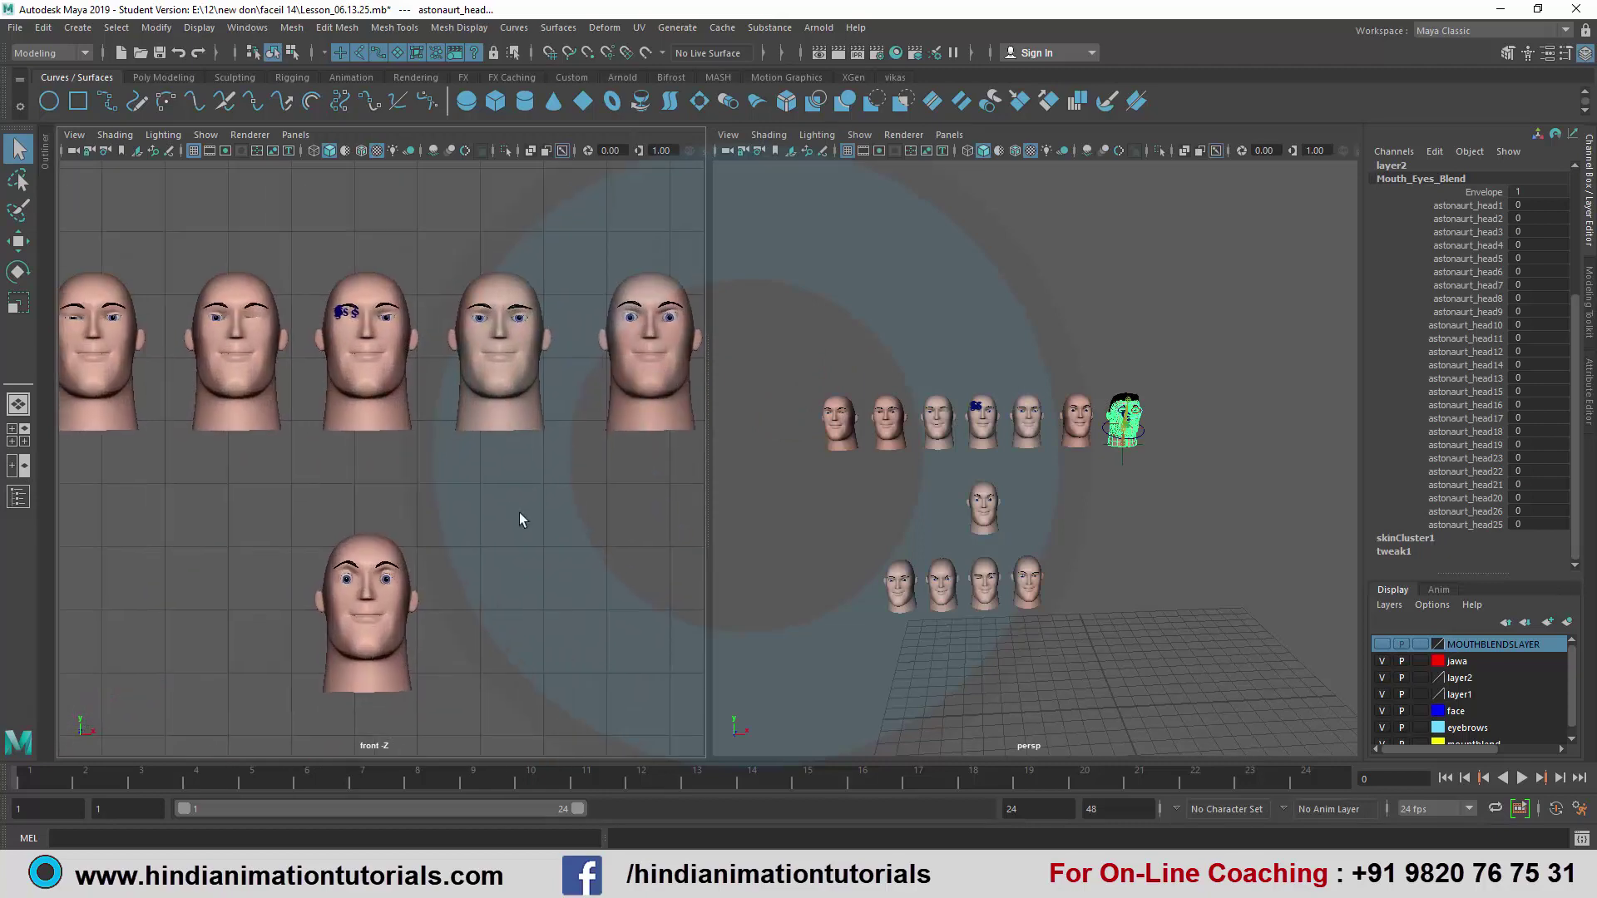
pyautogui.scroll(2, 519, 512)
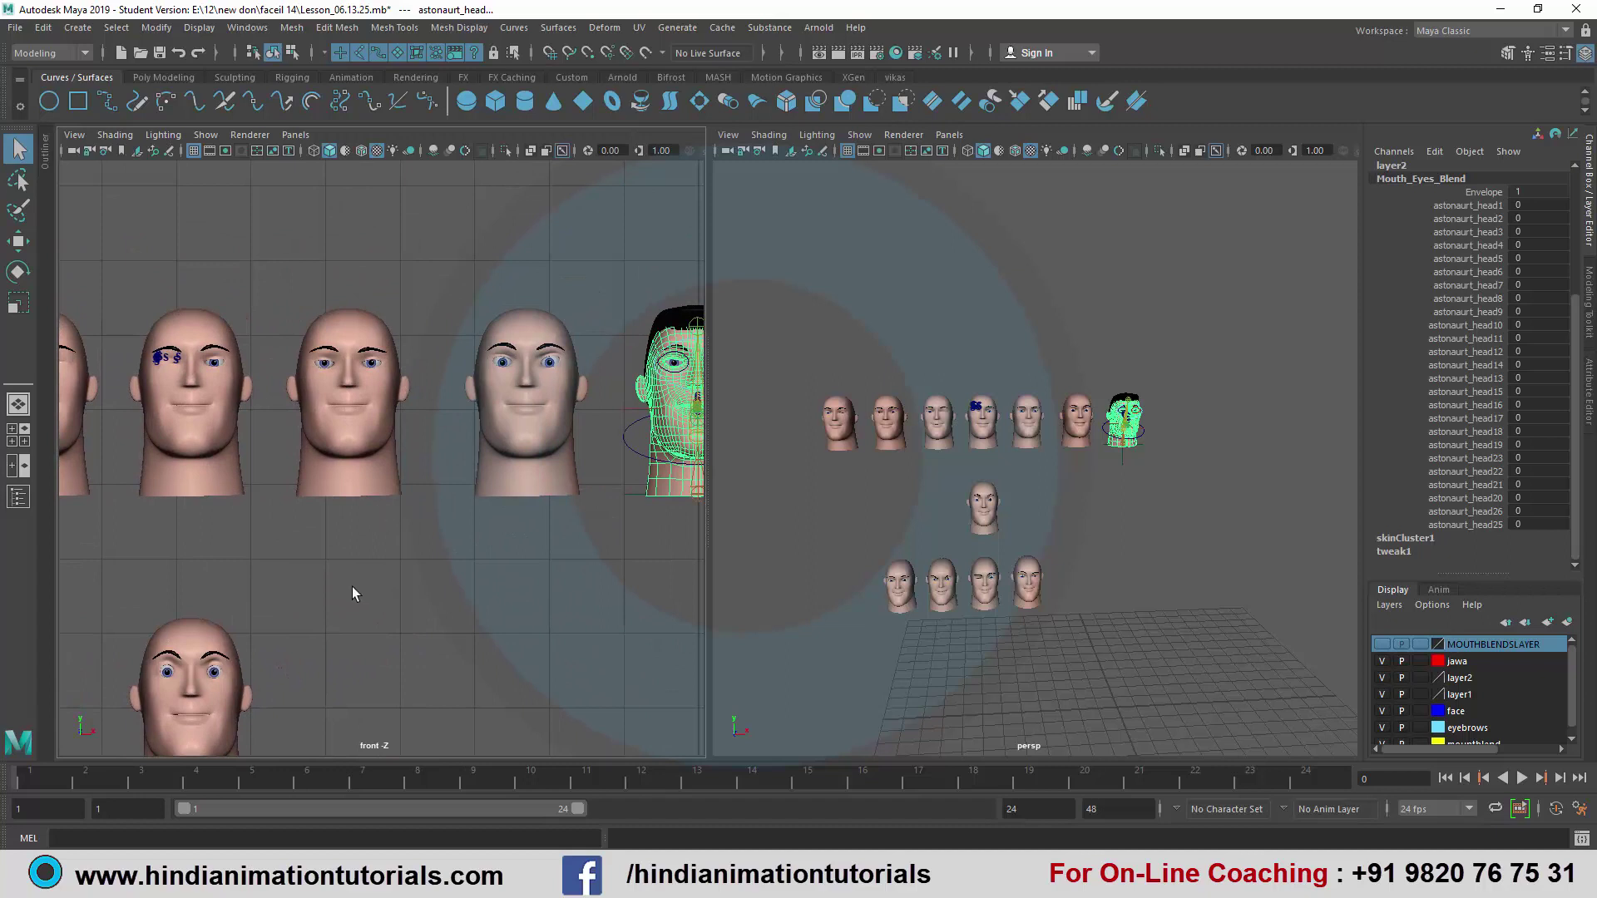
pyautogui.keyDown('alt'); pyautogui.moveTo(352, 586); pyautogui.dragTo(381, 437, button='middle'); pyautogui.keyUp('alt')
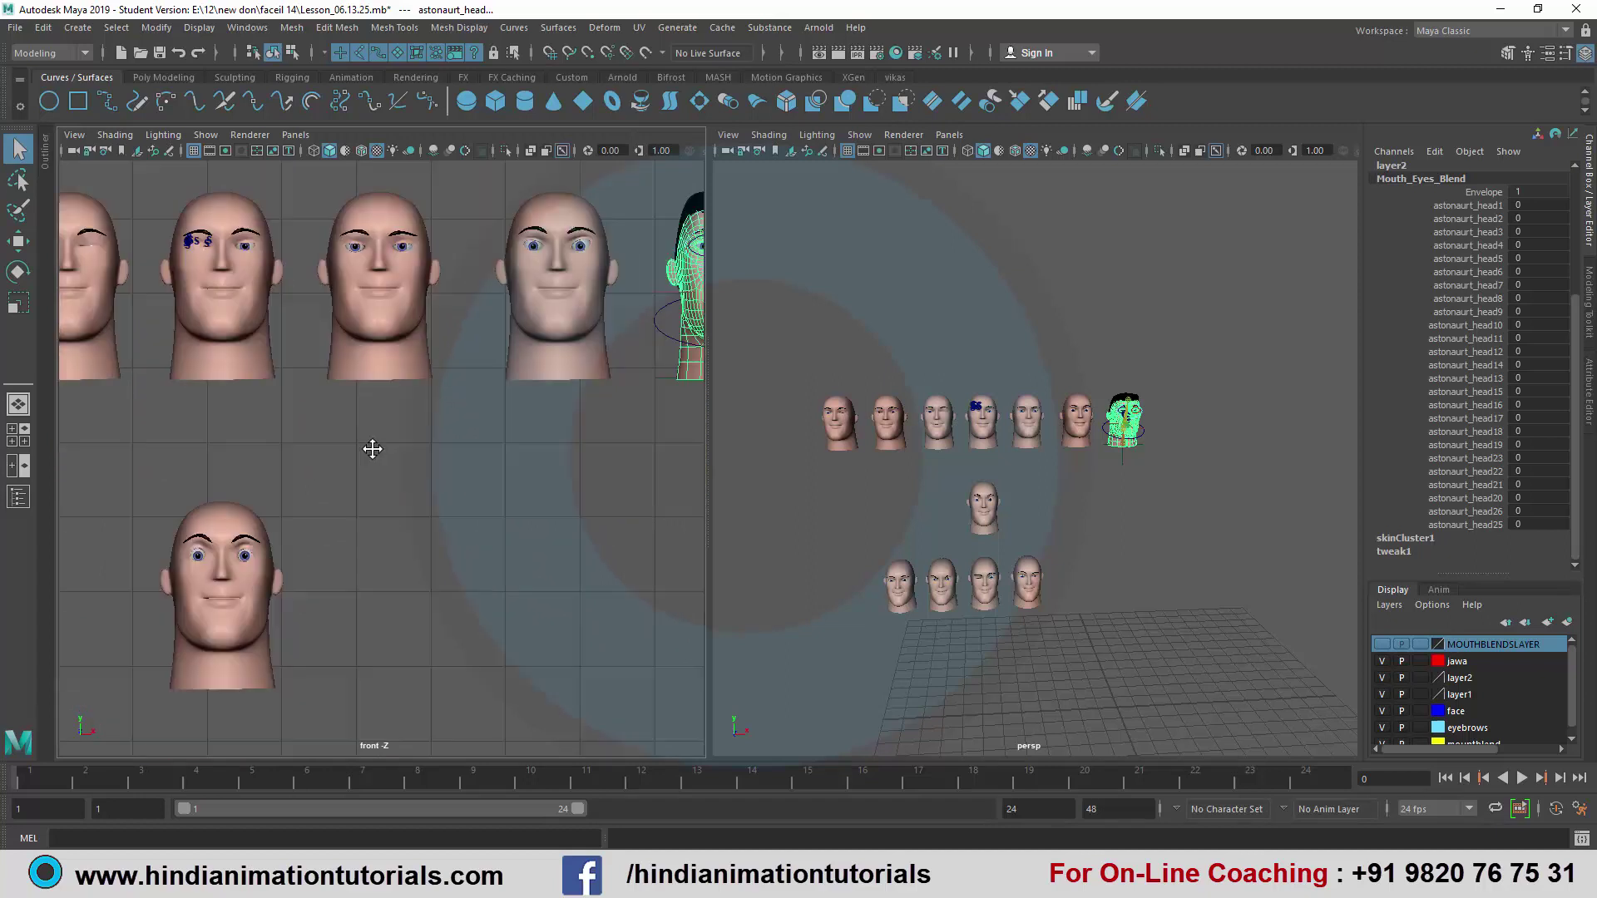
pyautogui.click(237, 532)
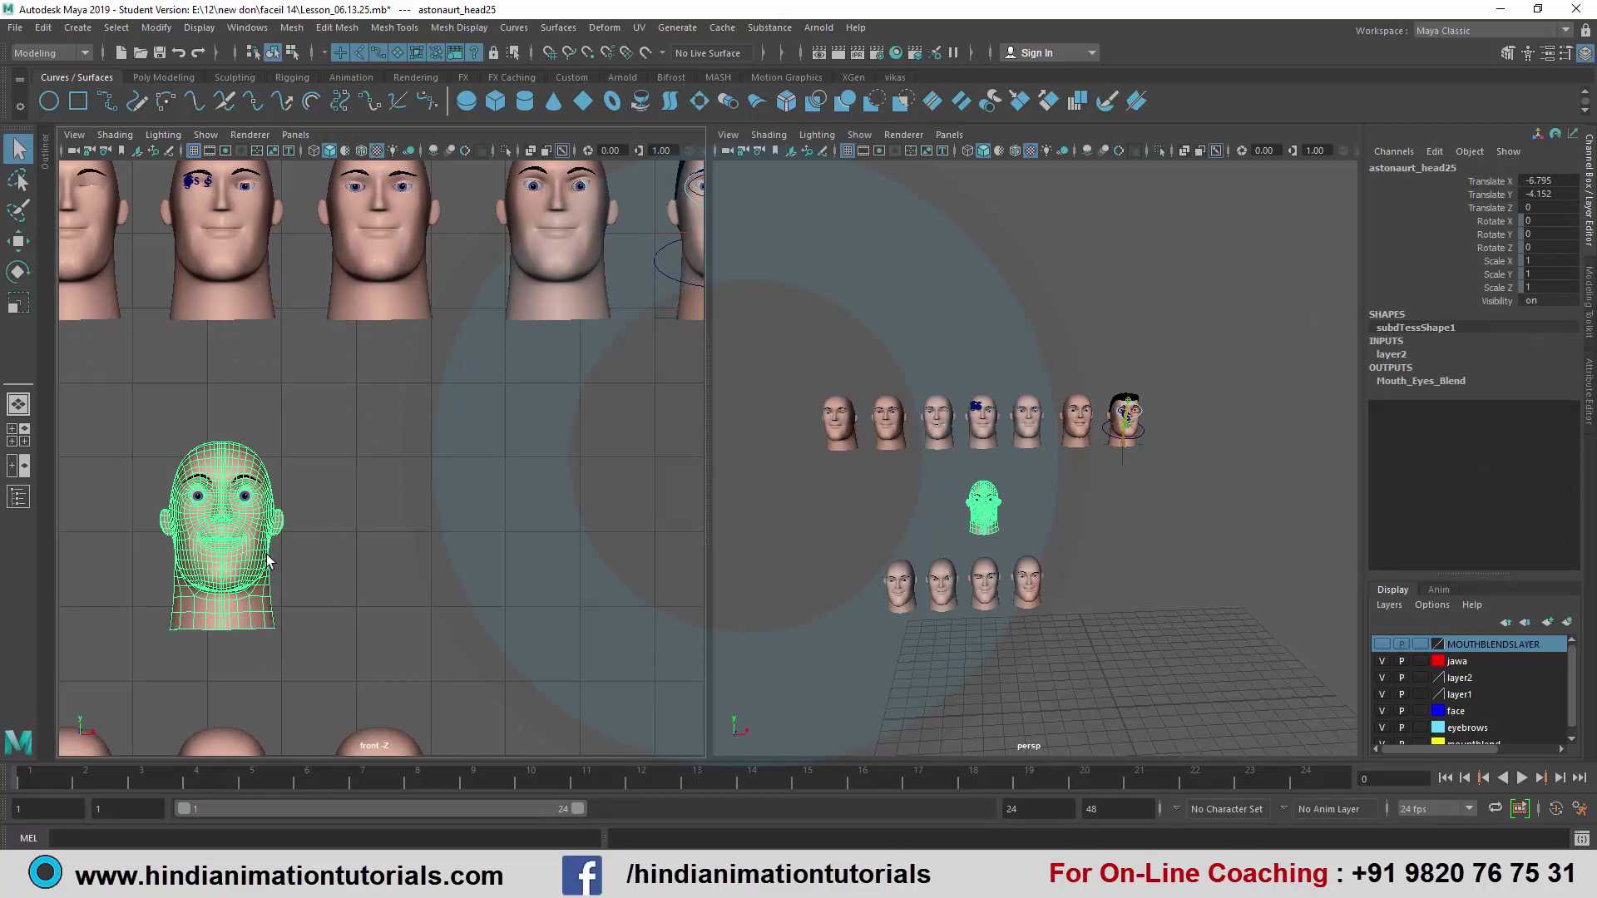
# - Zoom the front view onto astonaurt_head25 and select the rigged astonaurt_head mesh in perspective
pyautogui.keyDown('alt'); pyautogui.moveTo(264, 558); pyautogui.dragTo(506, 521, button='middle'); pyautogui.keyUp('alt')
pyautogui.scroll(2, 506, 521)
pyautogui.scroll(1, 465, 507)
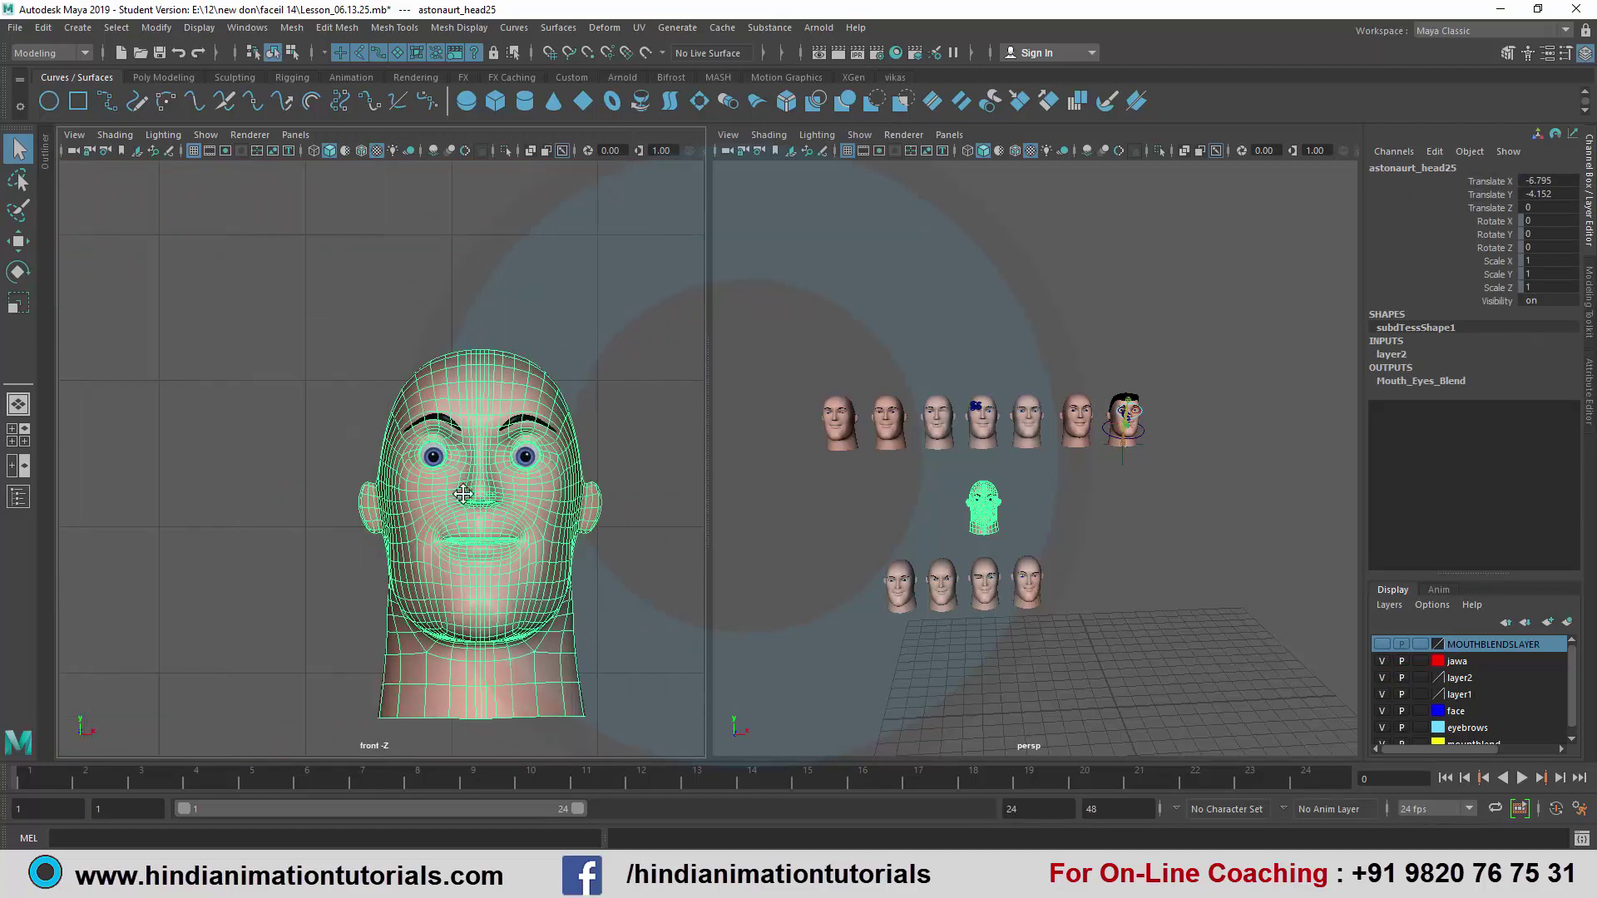
pyautogui.scroll(2, 427, 499)
pyautogui.scroll(1, 426, 500)
pyautogui.scroll(4, 1150, 431)
pyautogui.scroll(4, 1149, 431)
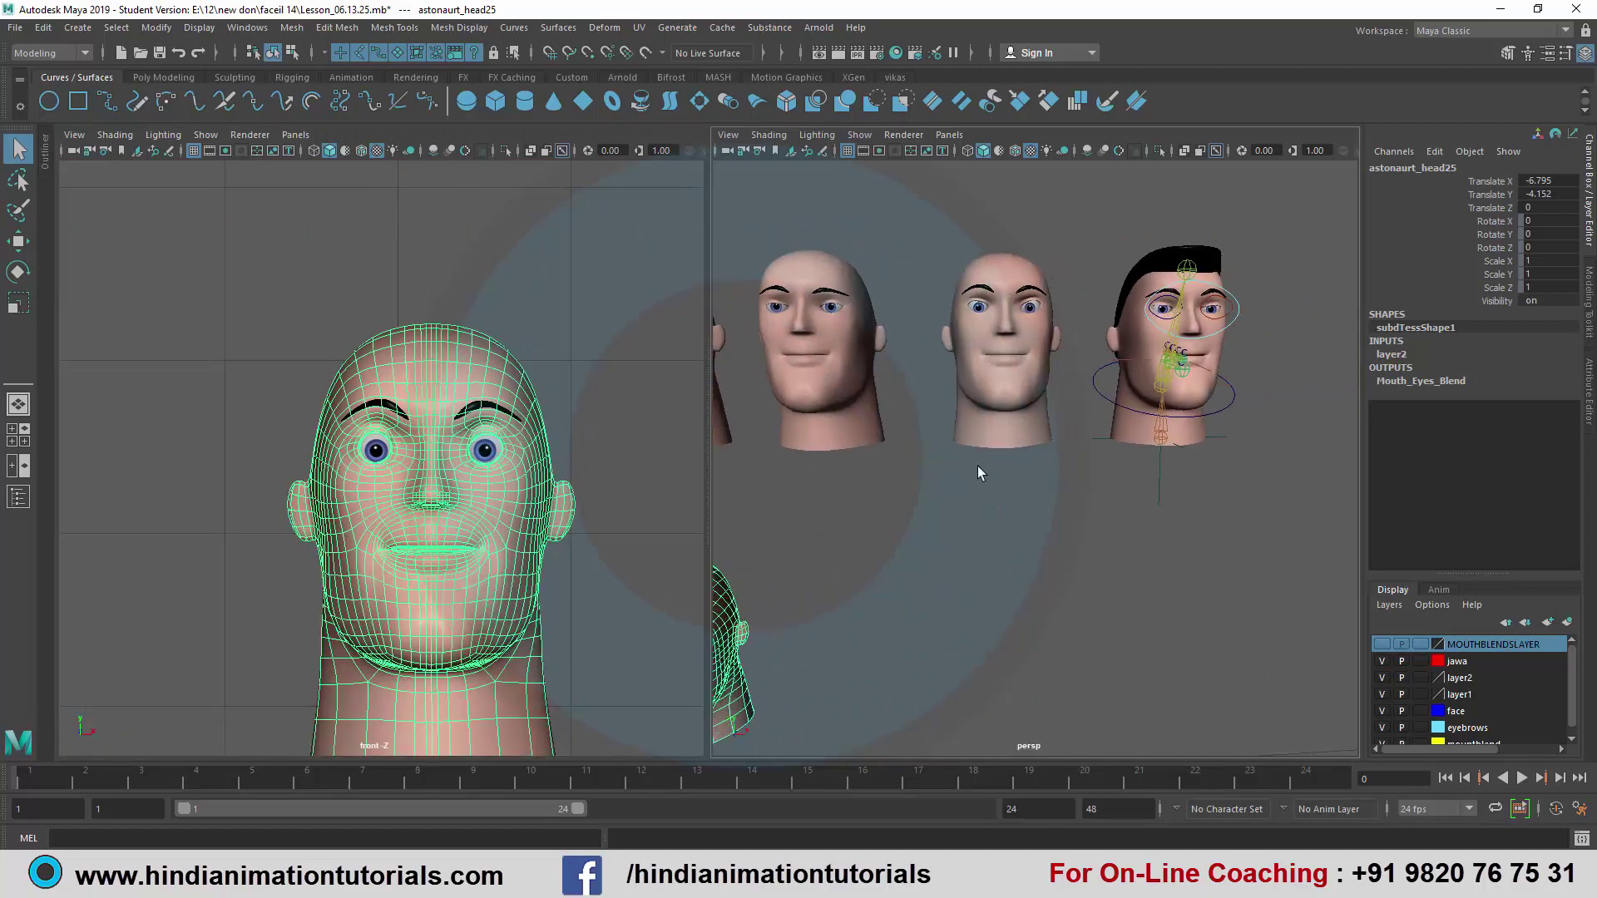
pyautogui.click(1192, 387)
pyautogui.scroll(3, 1192, 386)
pyautogui.scroll(-2, 1193, 387)
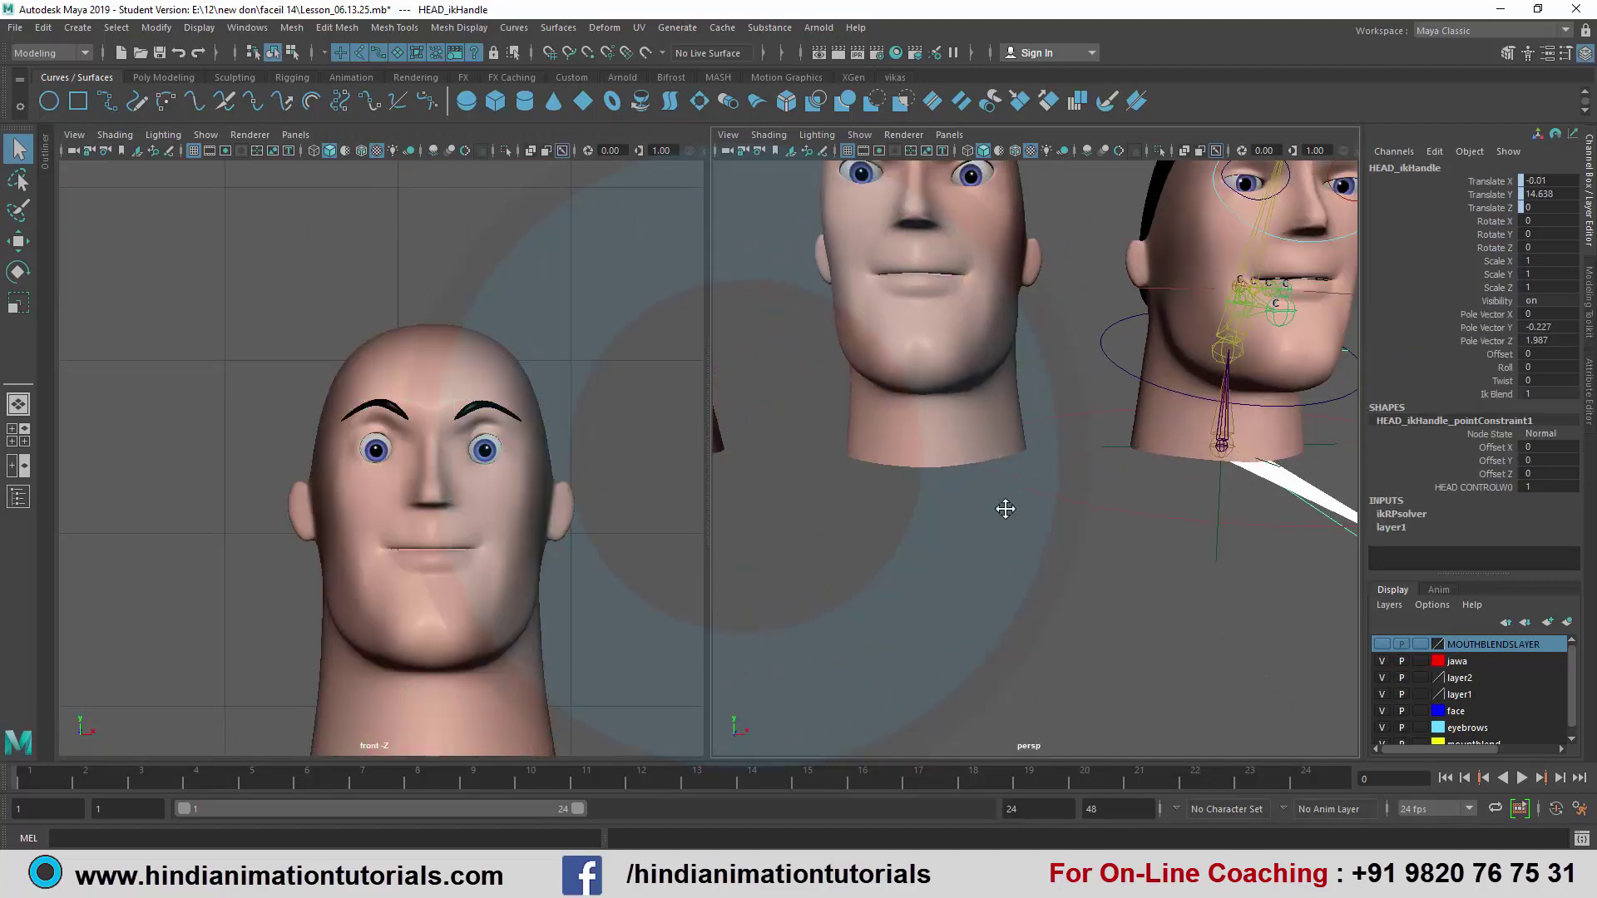
pyautogui.keyDown('alt'); pyautogui.moveTo(1193, 387); pyautogui.dragTo(1023, 369, button='middle'); pyautogui.keyUp('alt')
pyautogui.click(1022, 361)
# - Expand Mouth_Eyes_Blend and raise the astonaurt_head25 weight to 1, widening the eyes
pyautogui.keyDown('alt'); pyautogui.moveTo(444, 462); pyautogui.dragTo(387, 412, button='middle'); pyautogui.keyUp('alt')
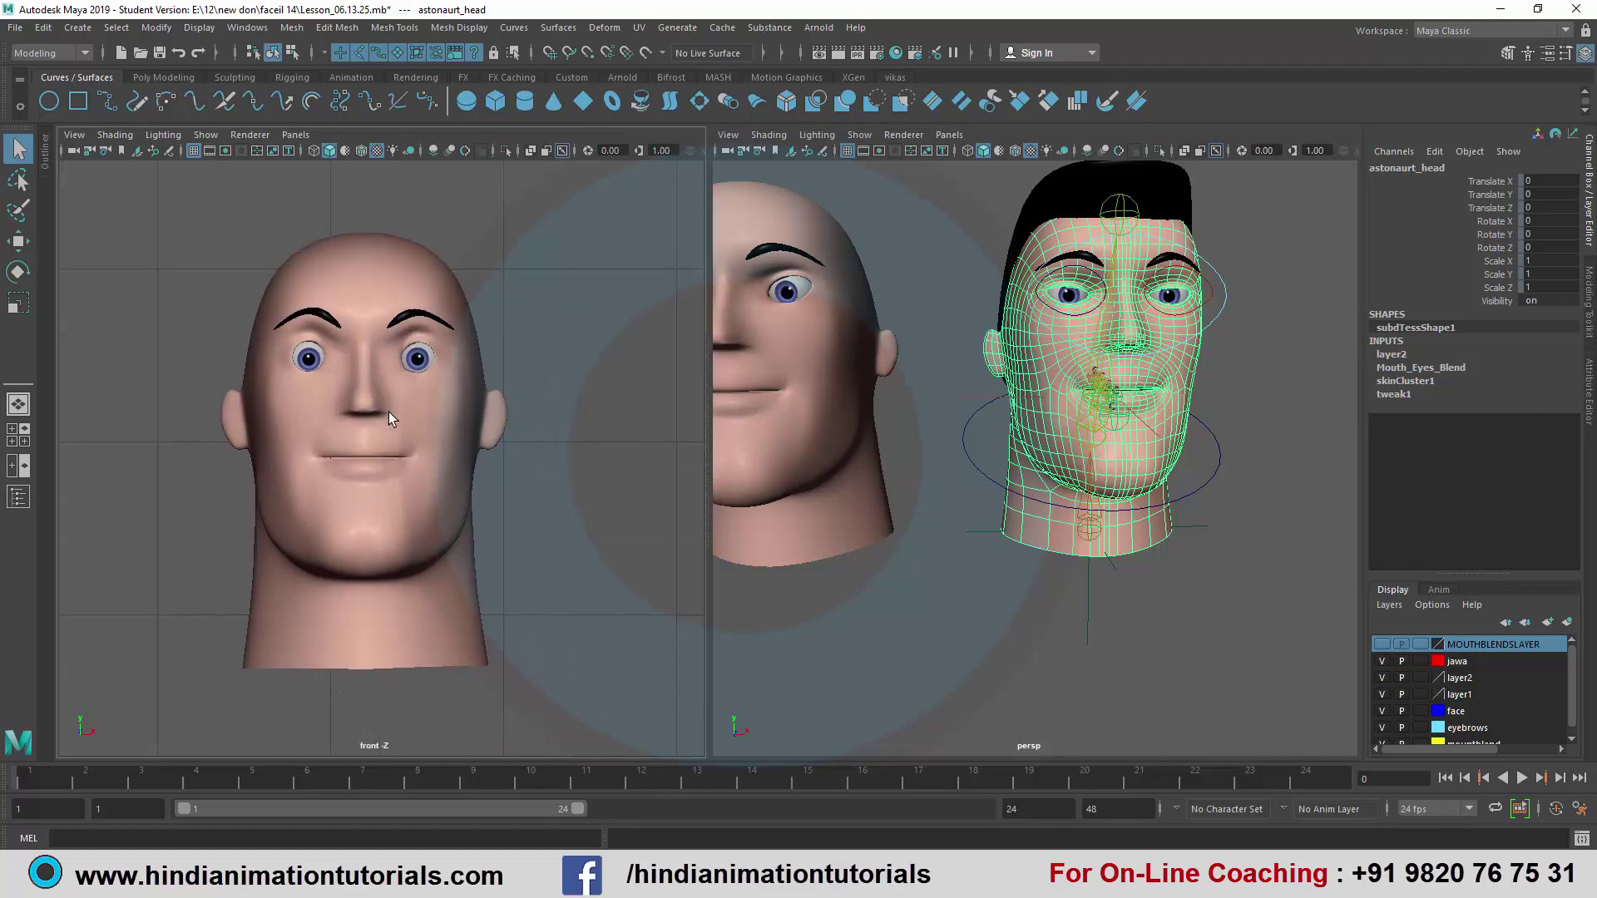
pyautogui.scroll(5, 1118, 395)
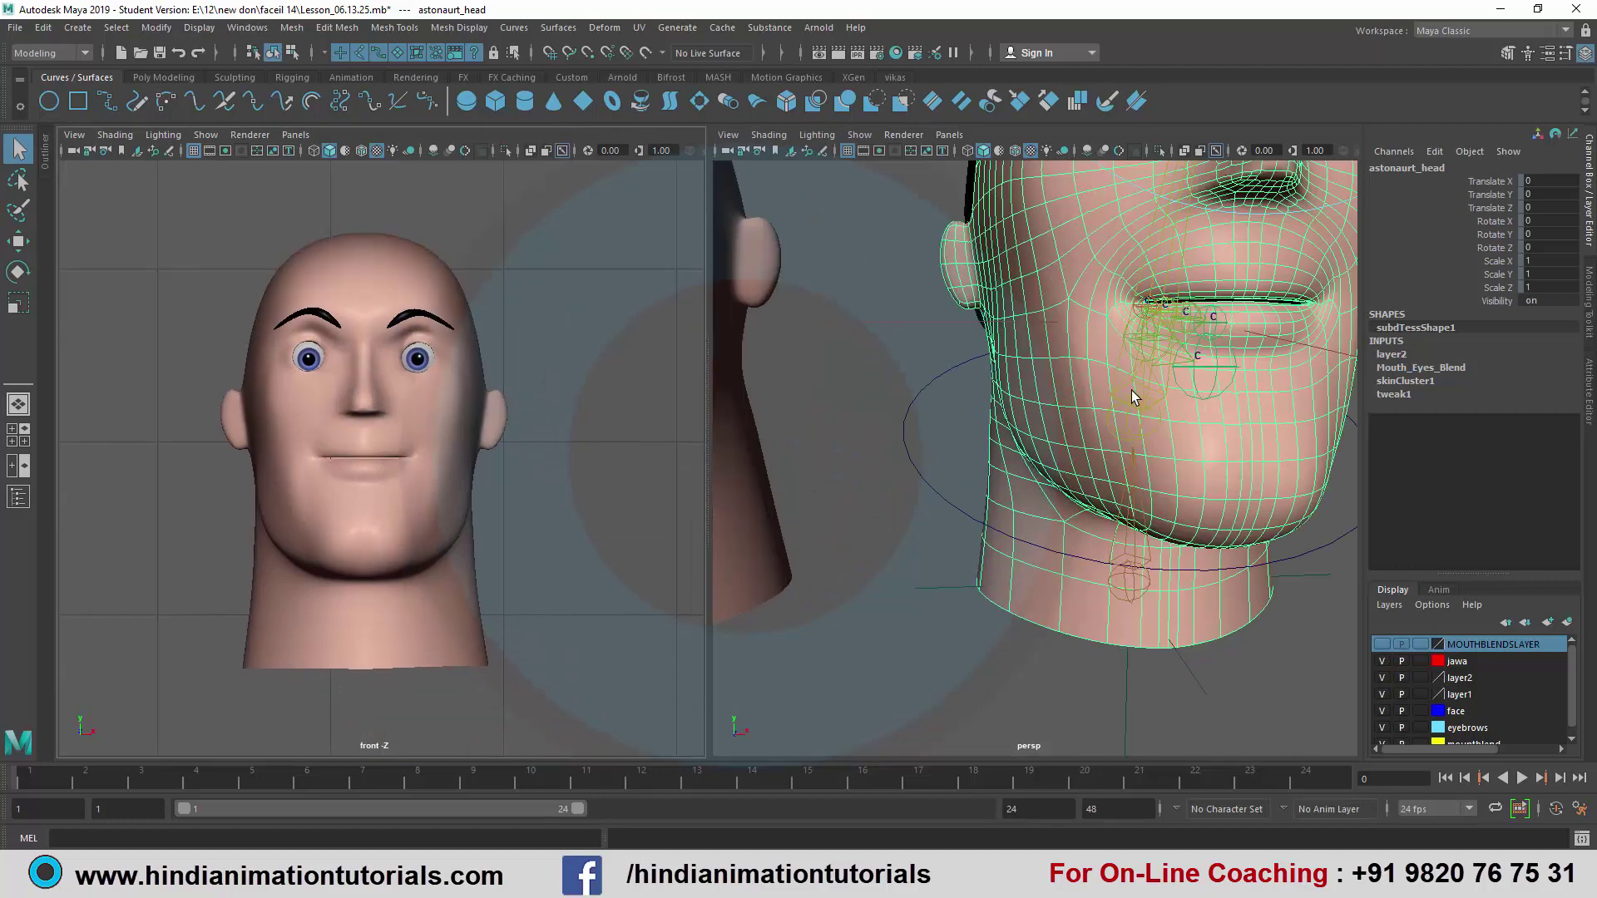
pyautogui.scroll(-2, 1131, 391)
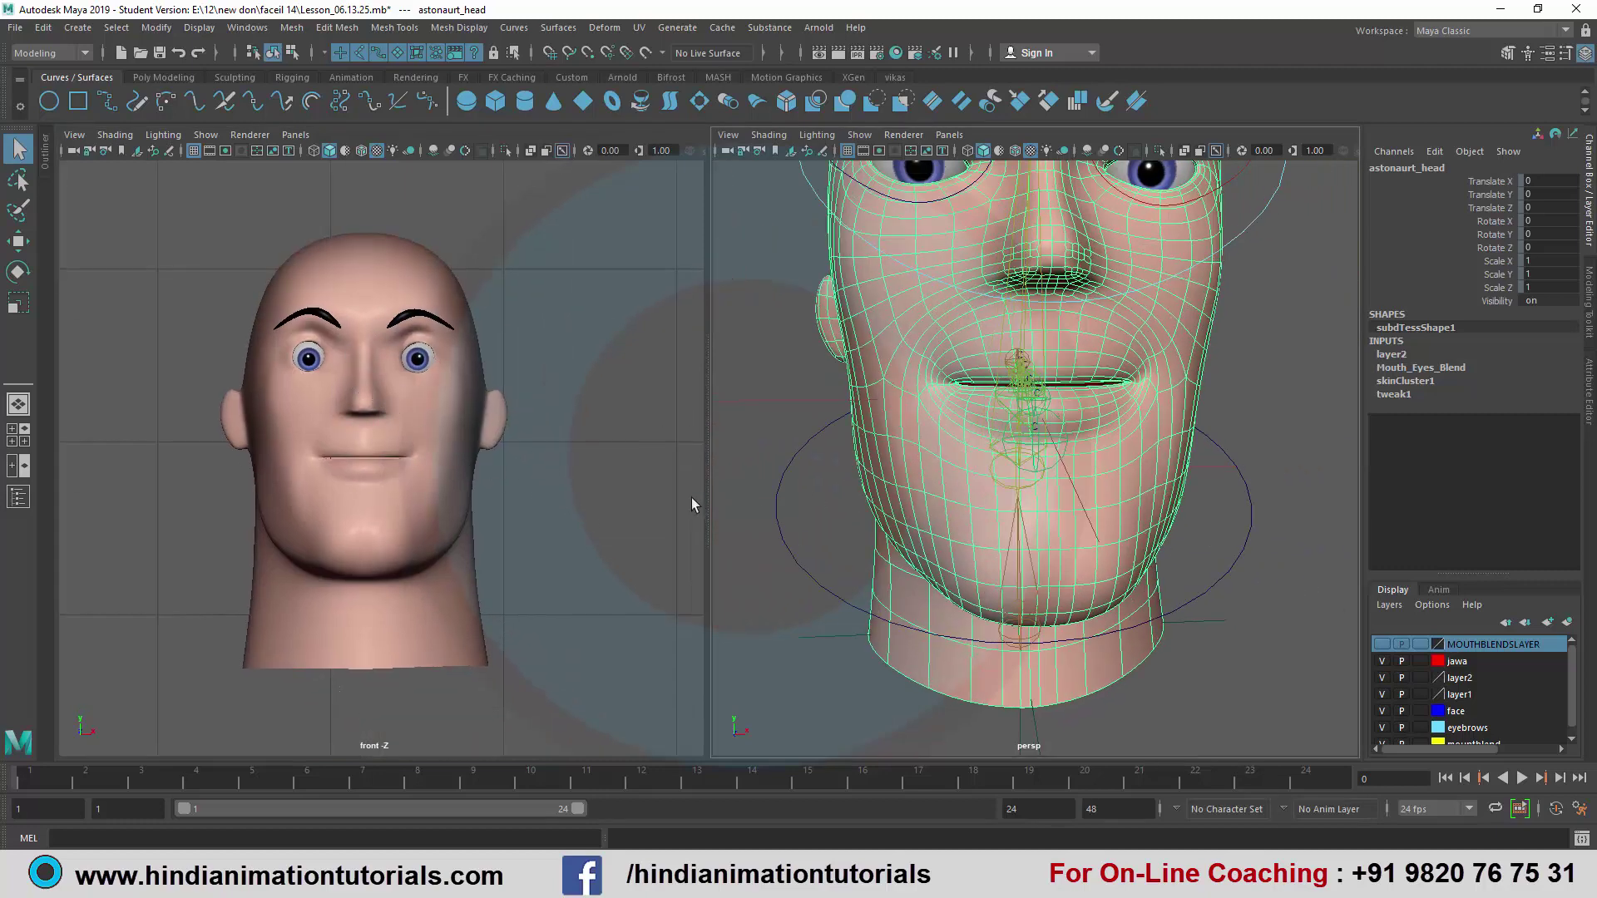
pyautogui.keyDown('alt'); pyautogui.moveTo(975, 318); pyautogui.dragTo(980, 406, button='middle'); pyautogui.keyUp('alt')
pyautogui.scroll(-1, 983, 403)
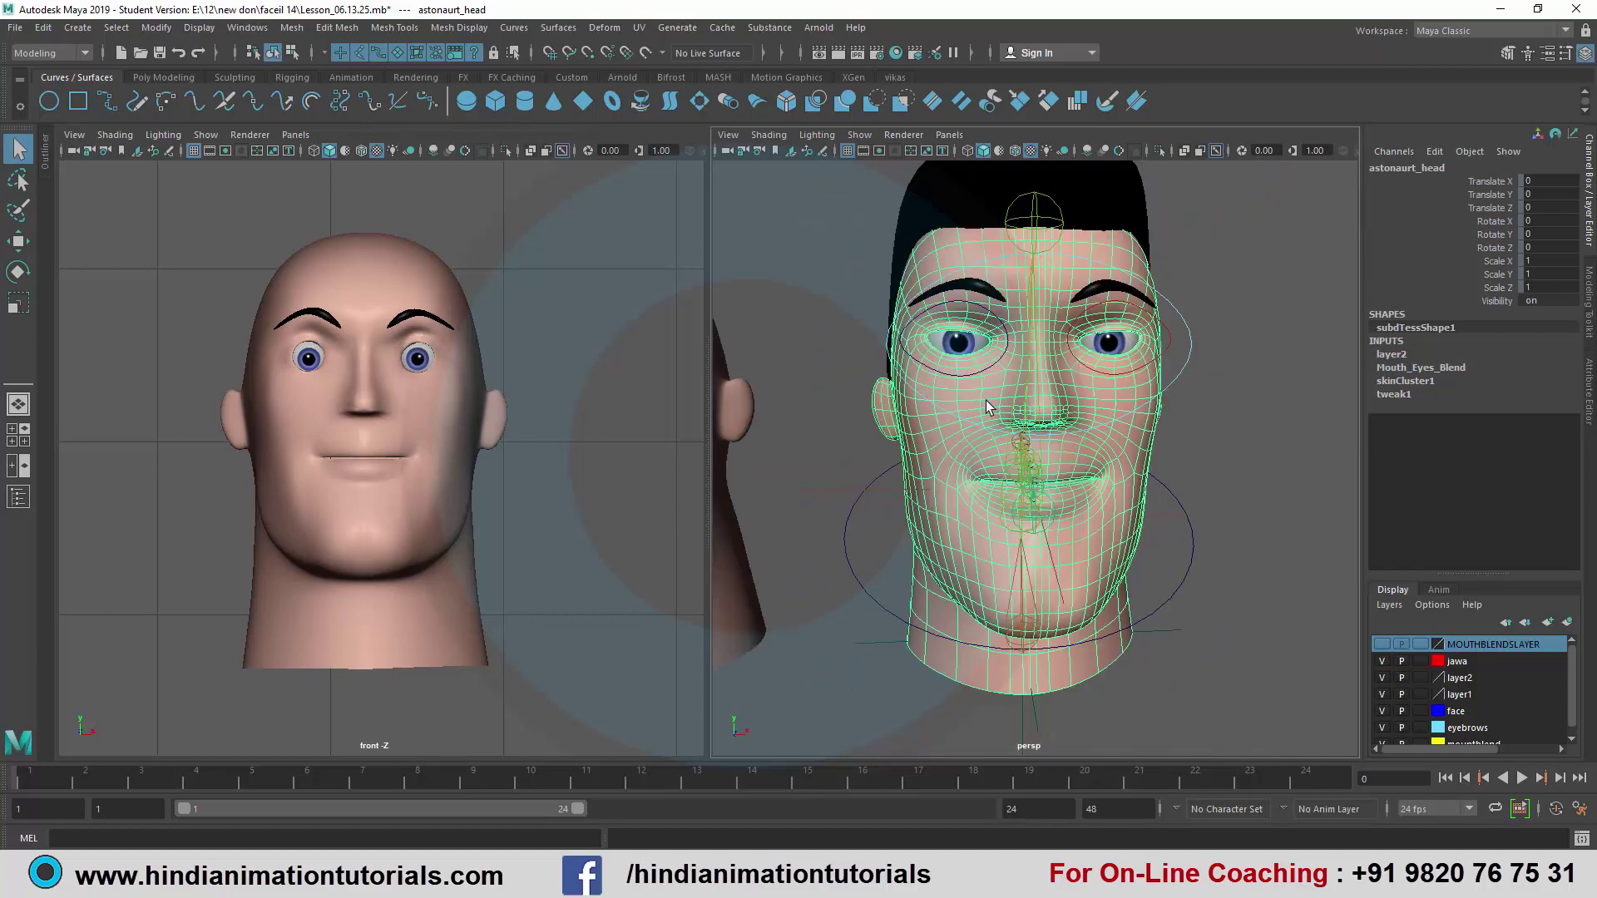
pyautogui.scroll(4, 1001, 418)
pyautogui.scroll(-2, 1013, 443)
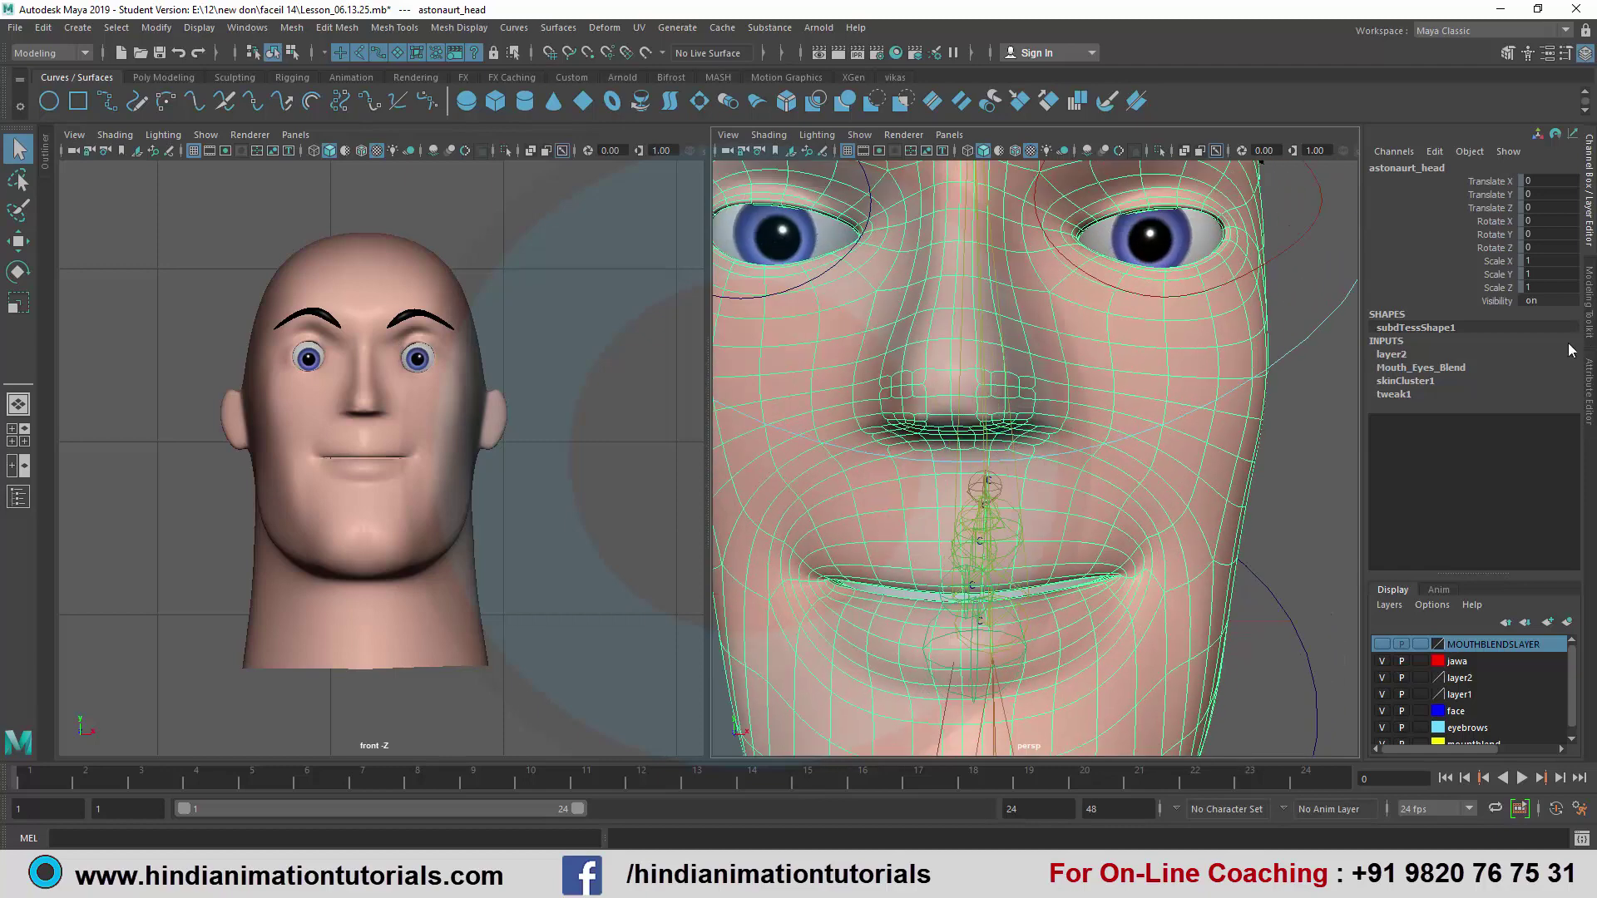
pyautogui.click(1451, 363)
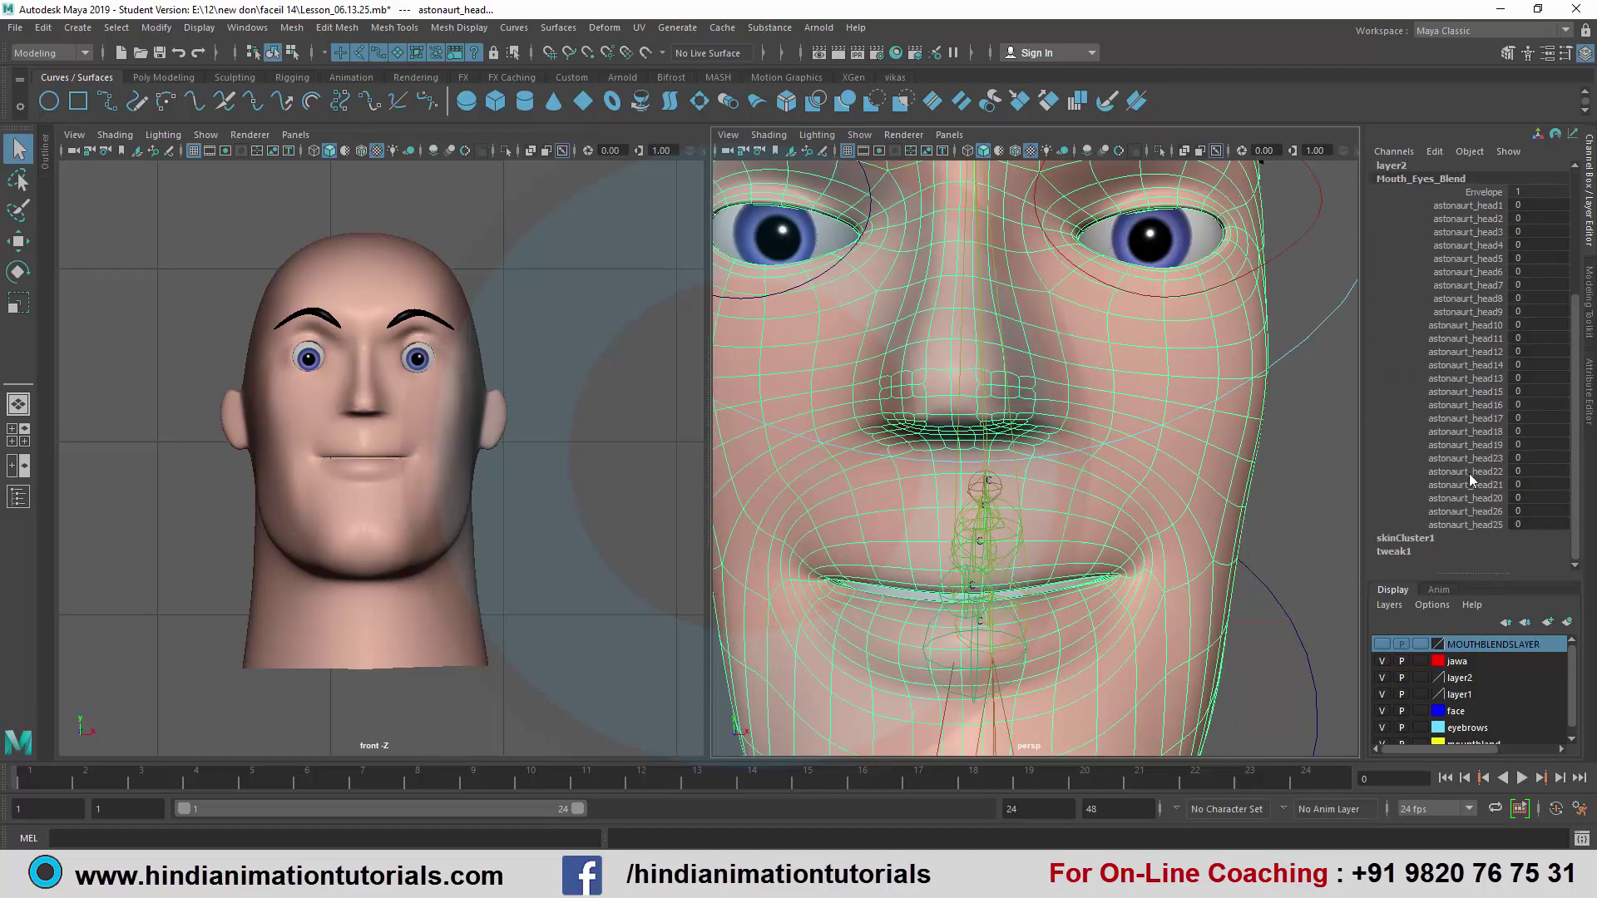
pyautogui.click(1479, 526)
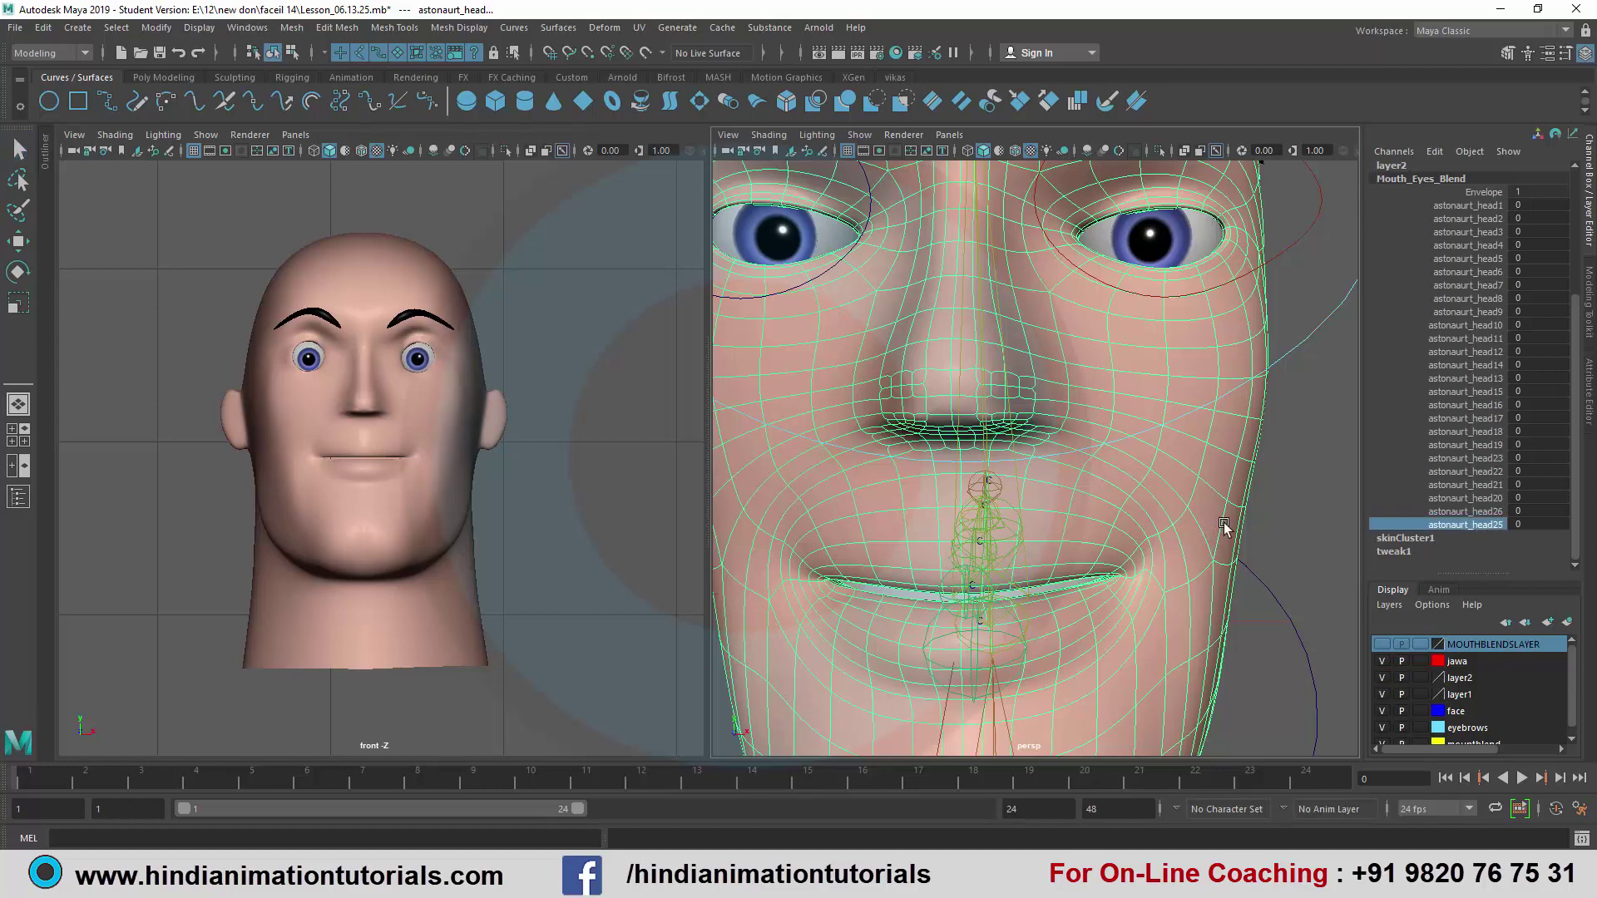
pyautogui.moveTo(1287, 507); pyautogui.dragTo(1331, 490, button='middle')
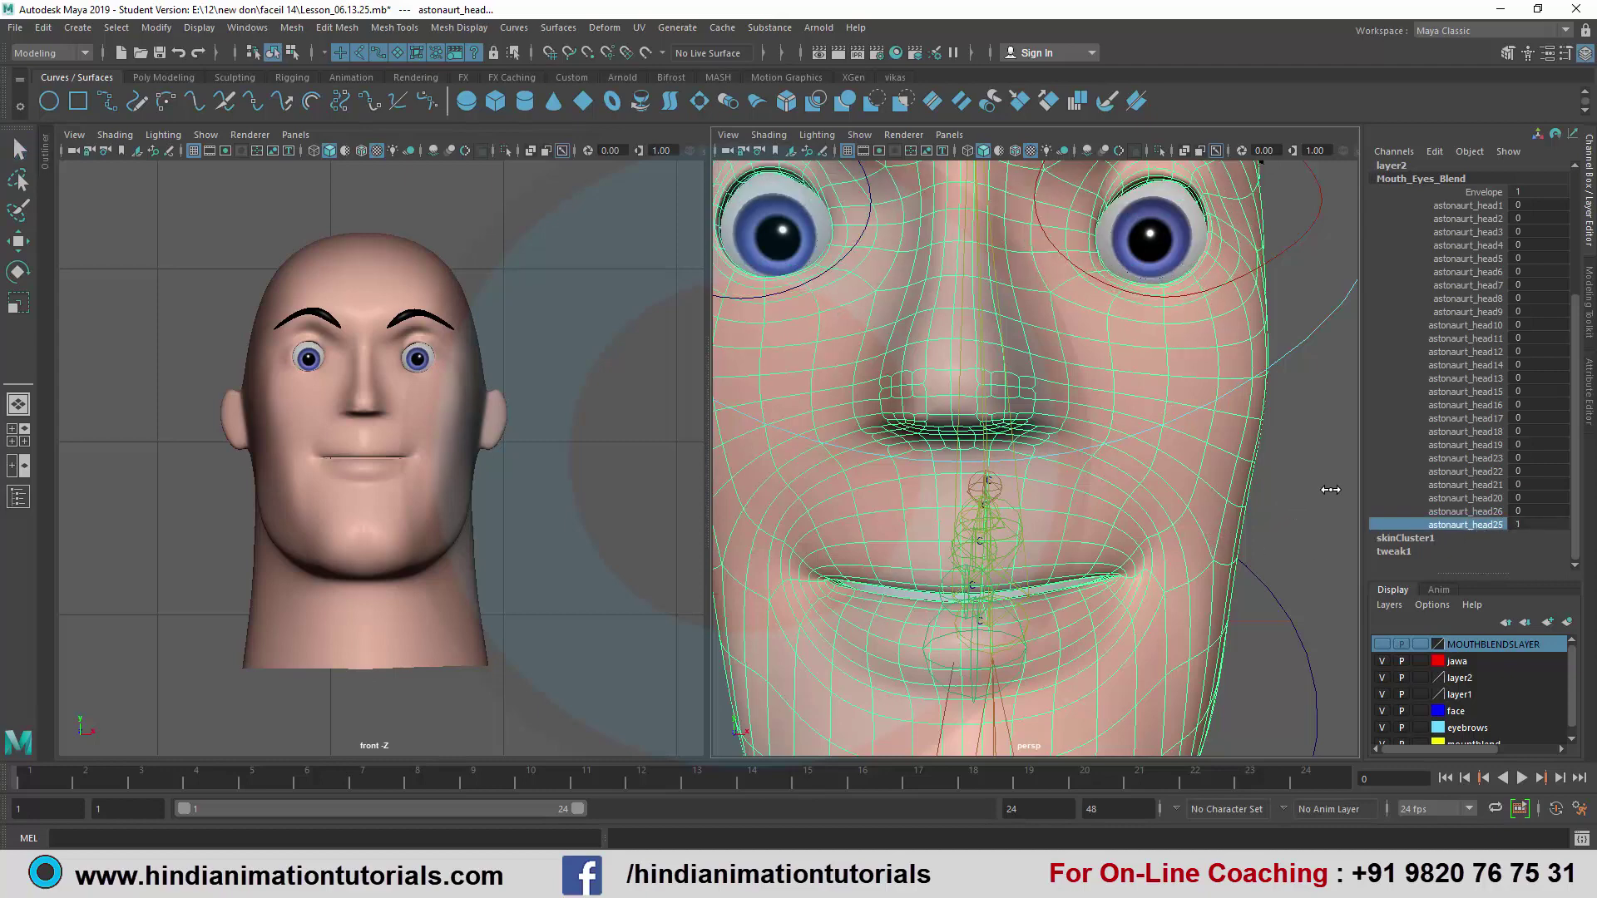
# - Set the astonaurt_head25 weight to 0.05 and select the astonaurt_head20 weight
pyautogui.scroll(-2, 1263, 439)
pyautogui.scroll(-2, 1172, 341)
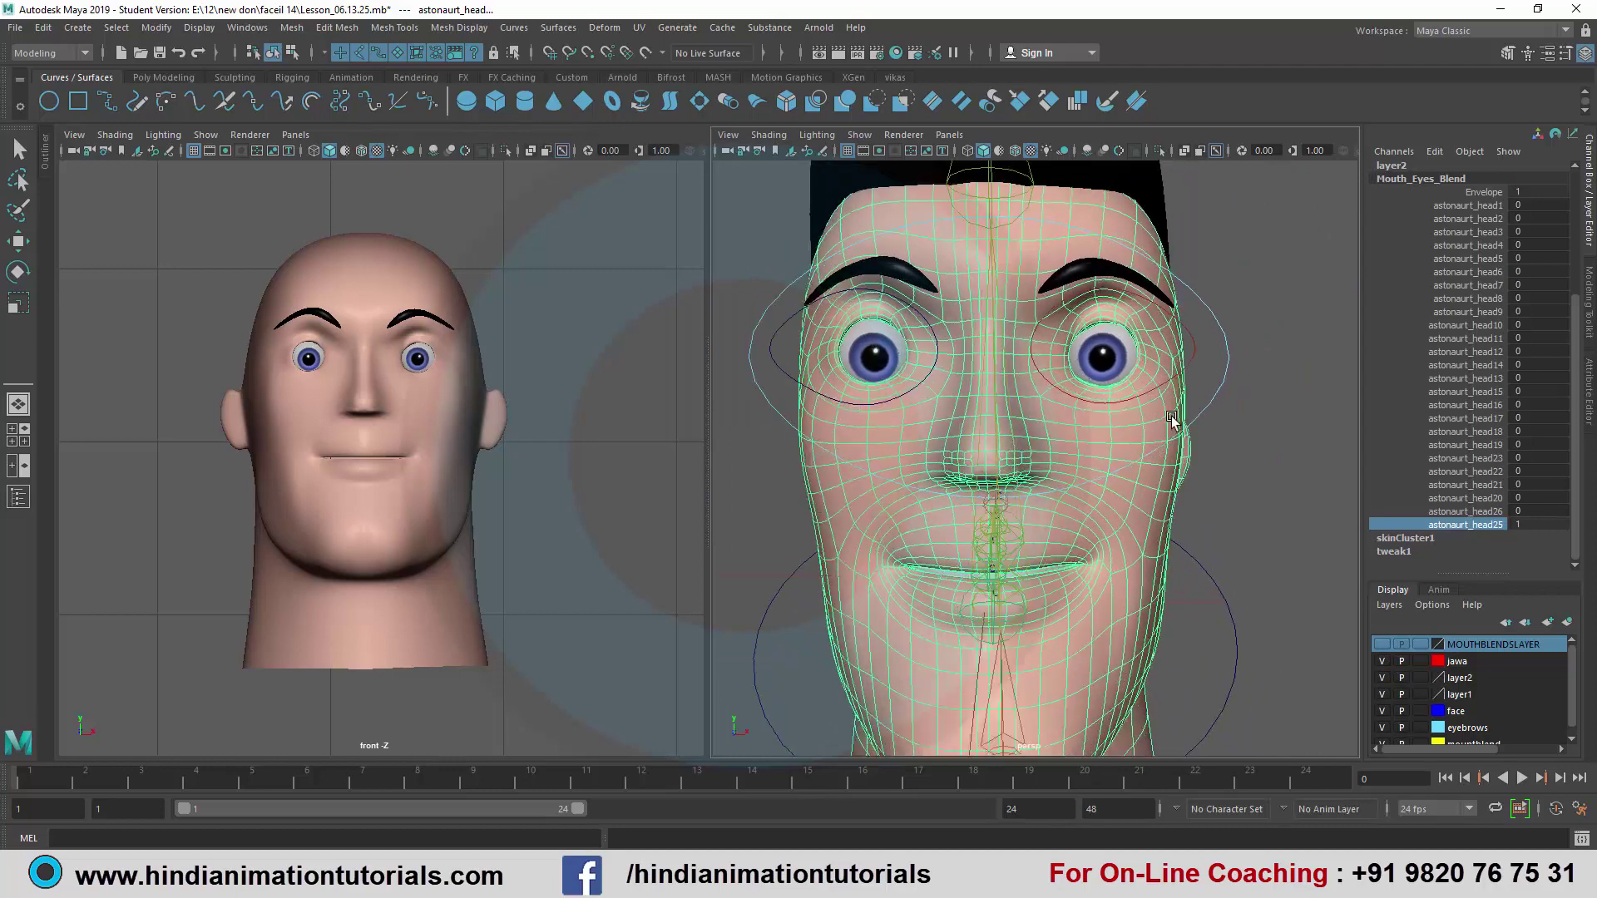
pyautogui.scroll(-2, 1083, 435)
pyautogui.keyDown('alt'); pyautogui.moveTo(1084, 431); pyautogui.dragTo(1009, 374); pyautogui.keyUp('alt')
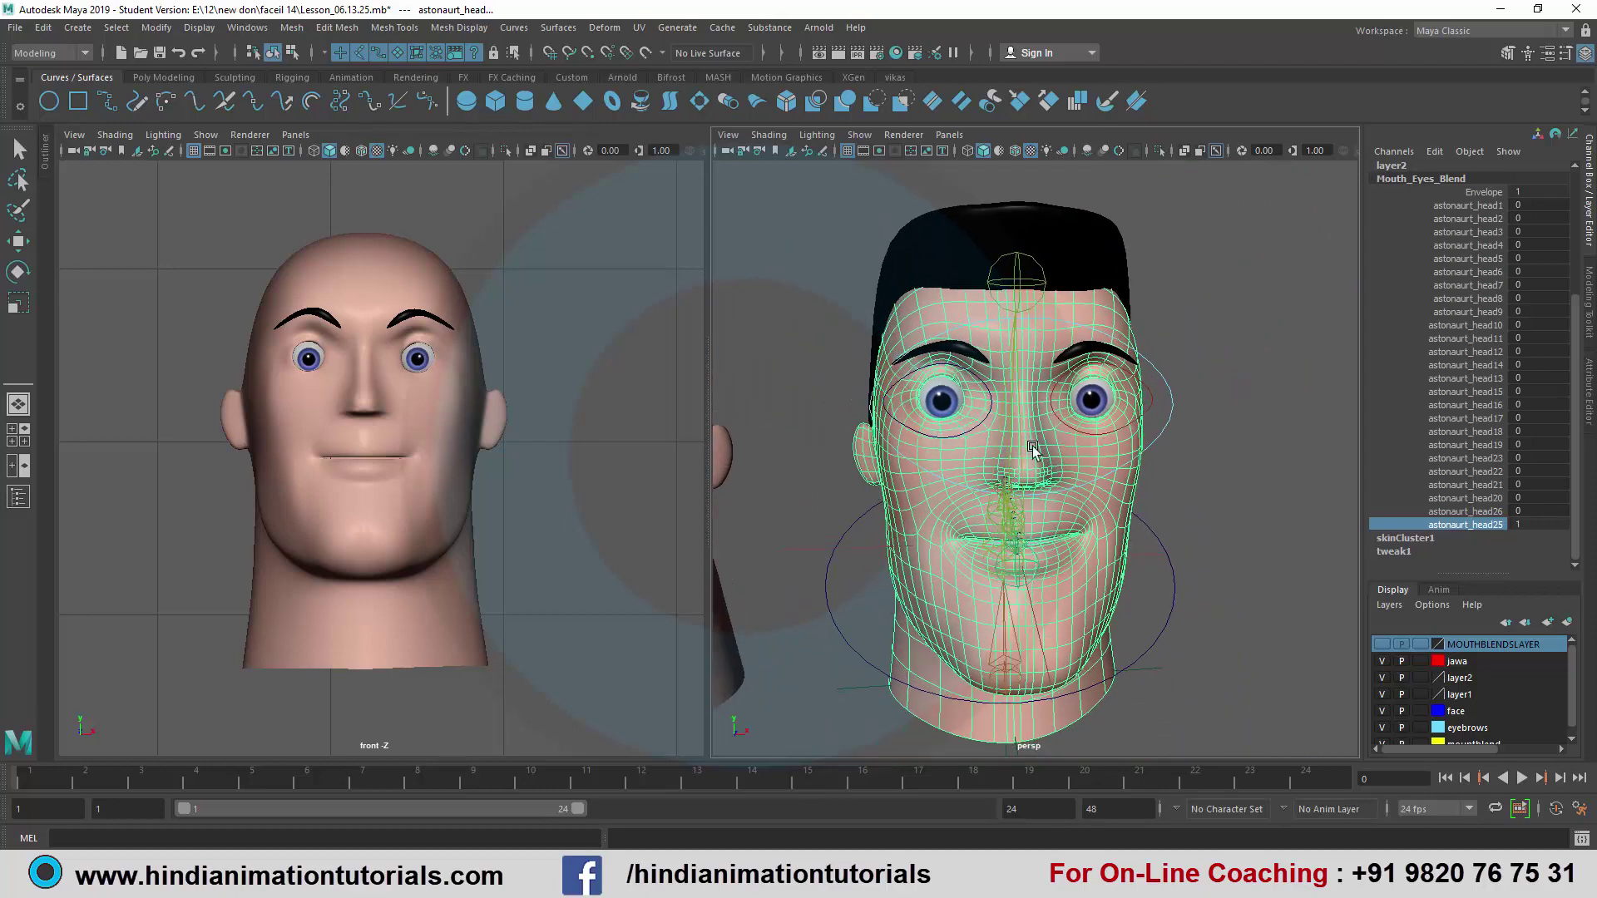
pyautogui.scroll(2, 413, 403)
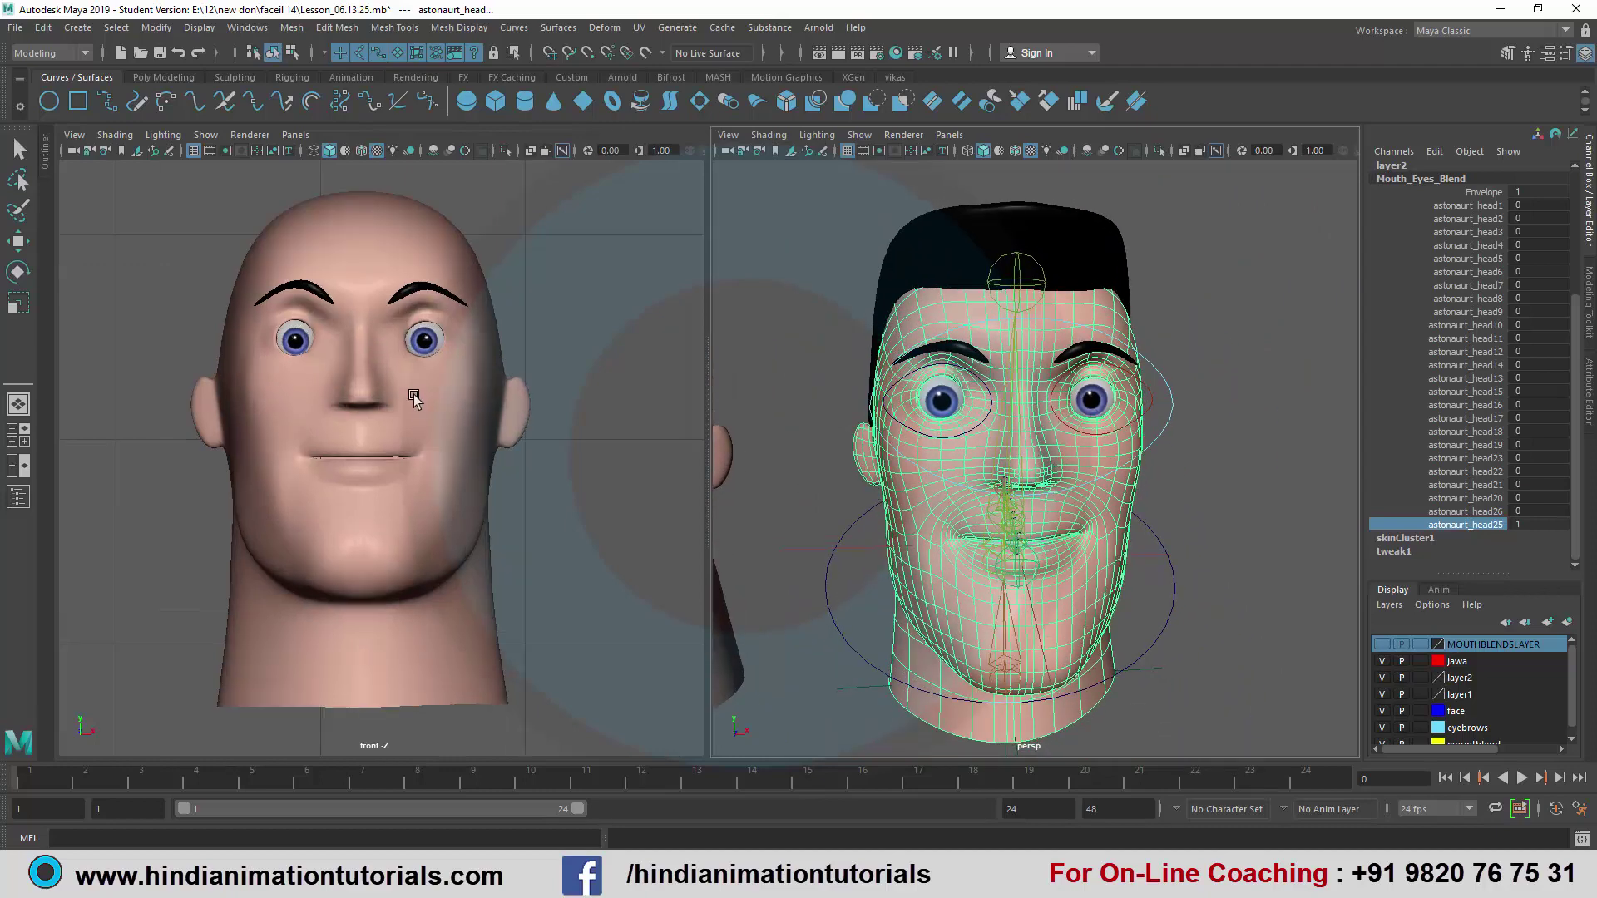
pyautogui.doubleClick(1516, 524)
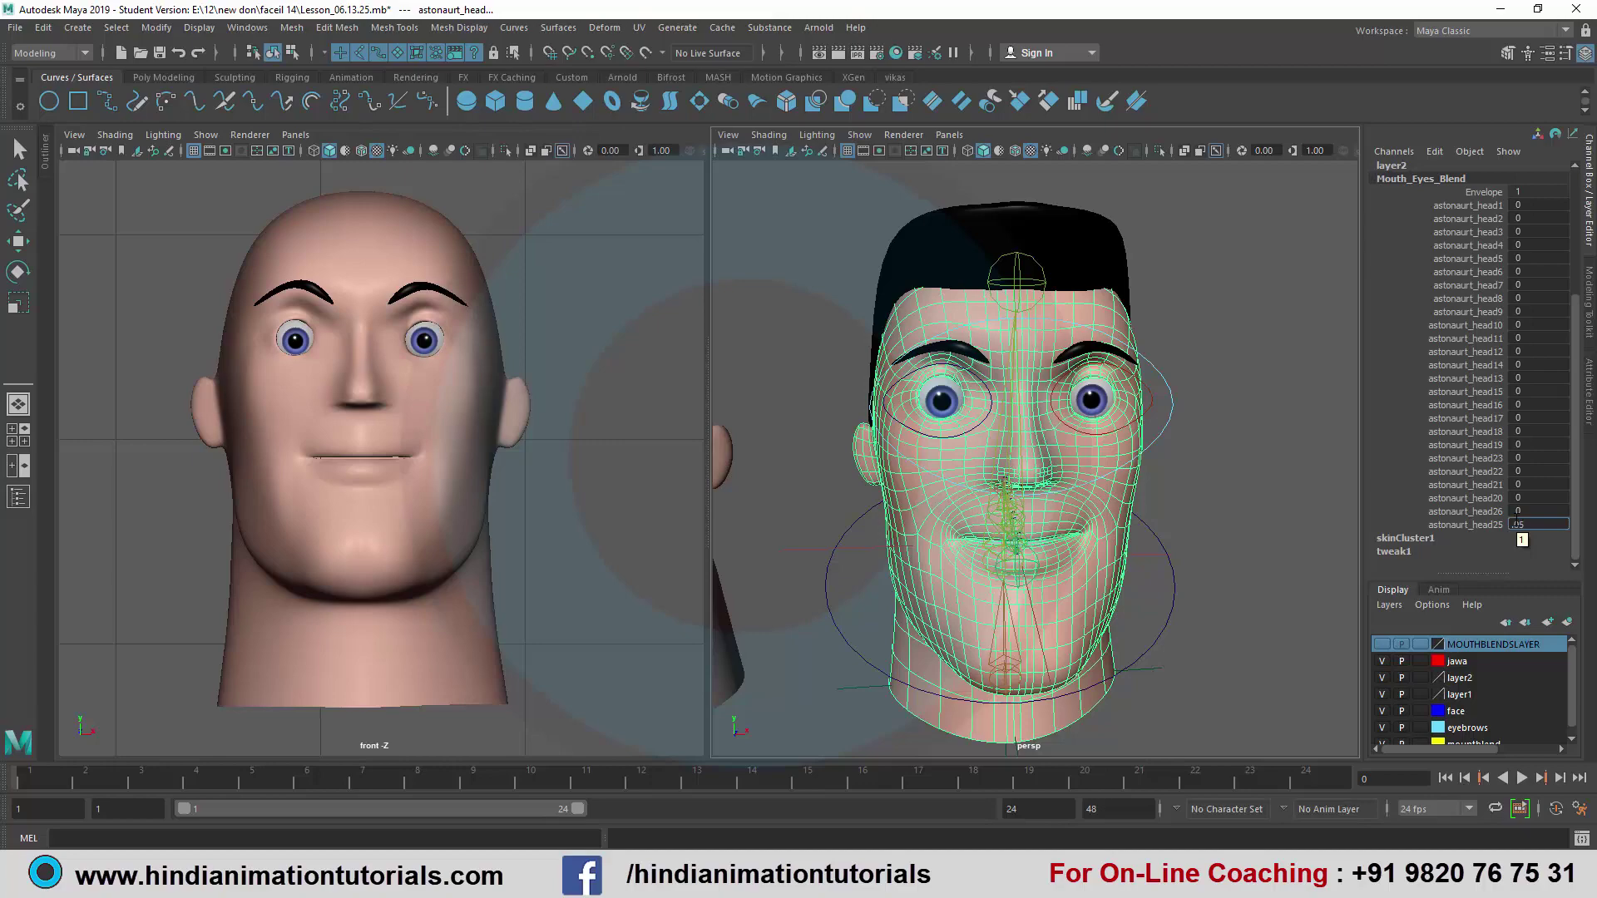
pyautogui.press('Return')
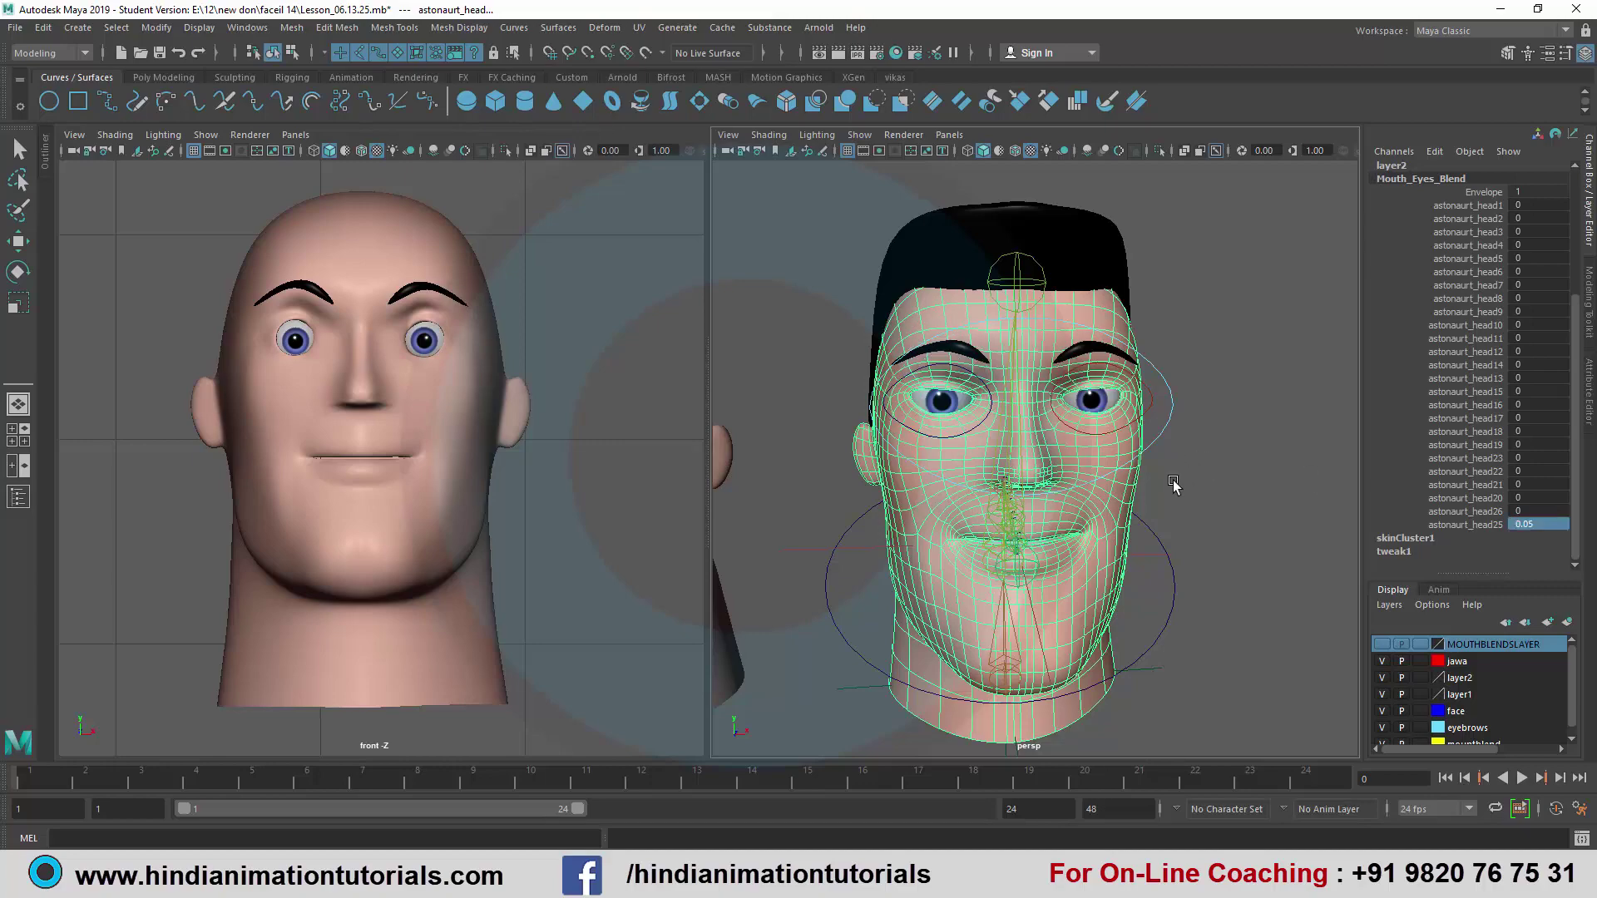
pyautogui.moveTo(1127, 522)
pyautogui.keyDown('alt'); pyautogui.mouseDown()
pyautogui.moveTo(1094, 517)
pyautogui.moveTo(1116, 522)
pyautogui.mouseUp(); pyautogui.keyUp('alt')
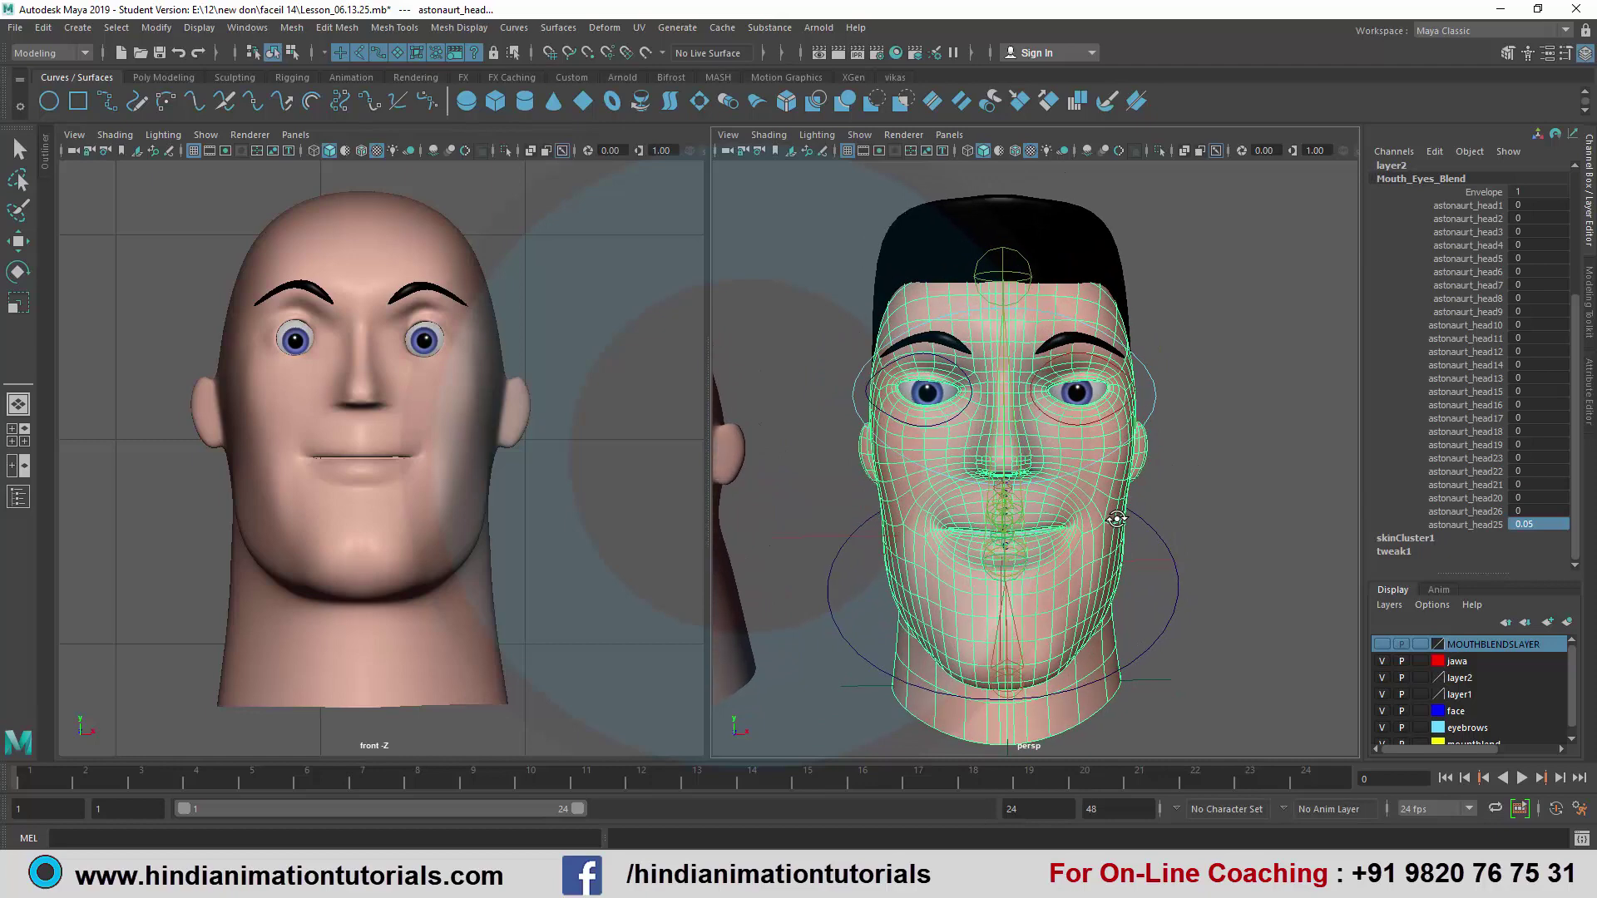
pyautogui.click(1489, 499)
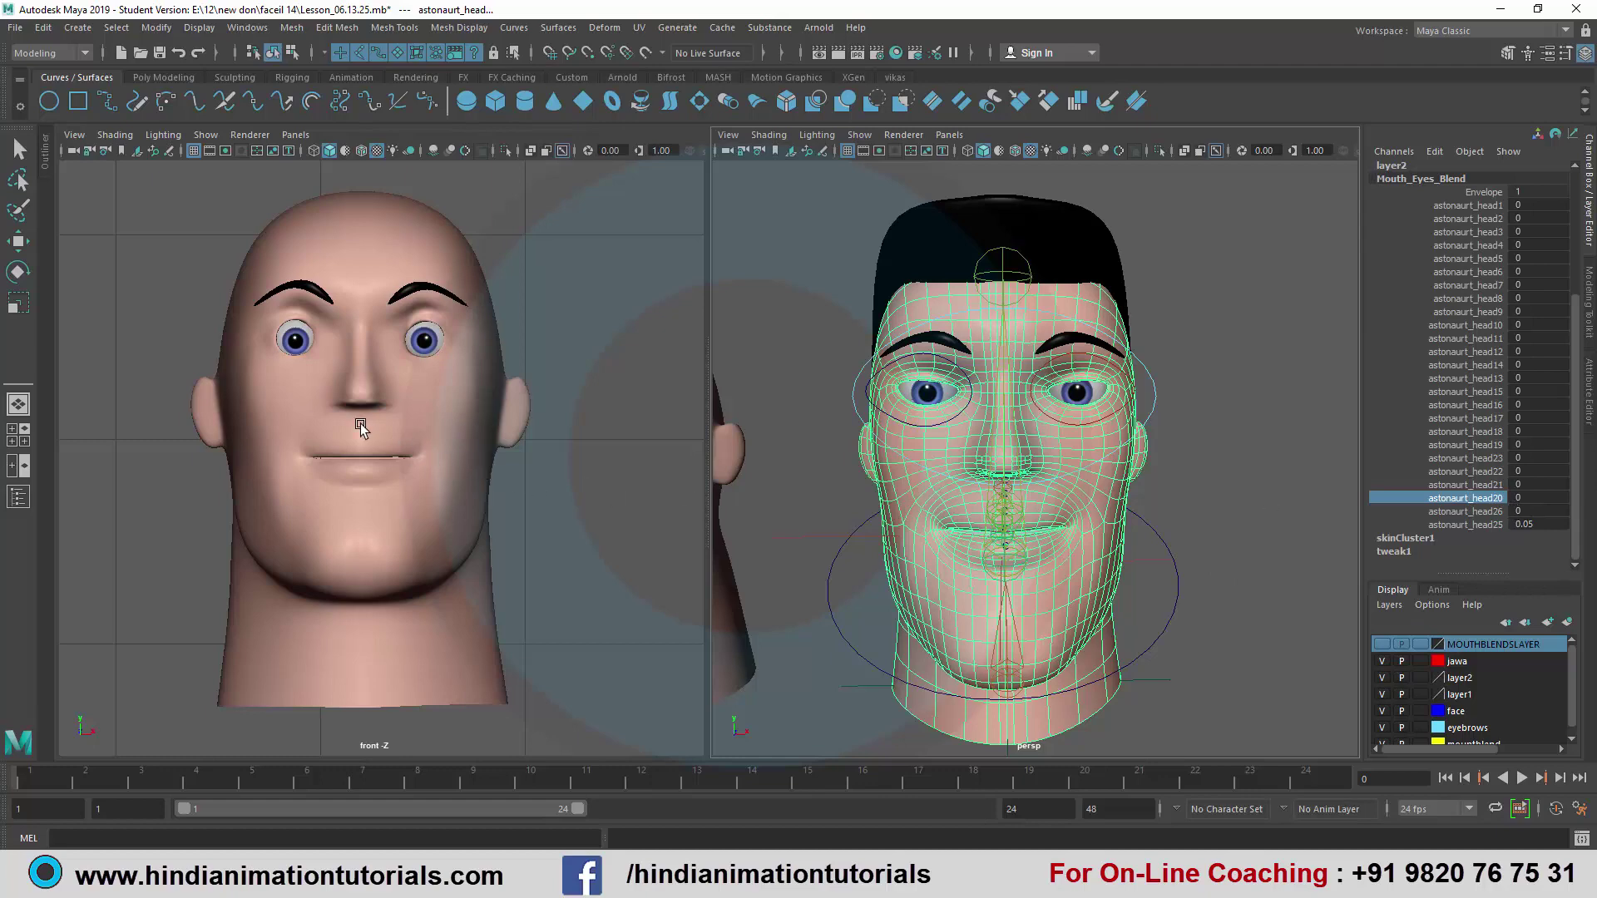
# - Frame the front view, inspect target heads astonaurt_head20 and astonaurt_head21, then reselect the astronaut face mesh
pyautogui.press('a')
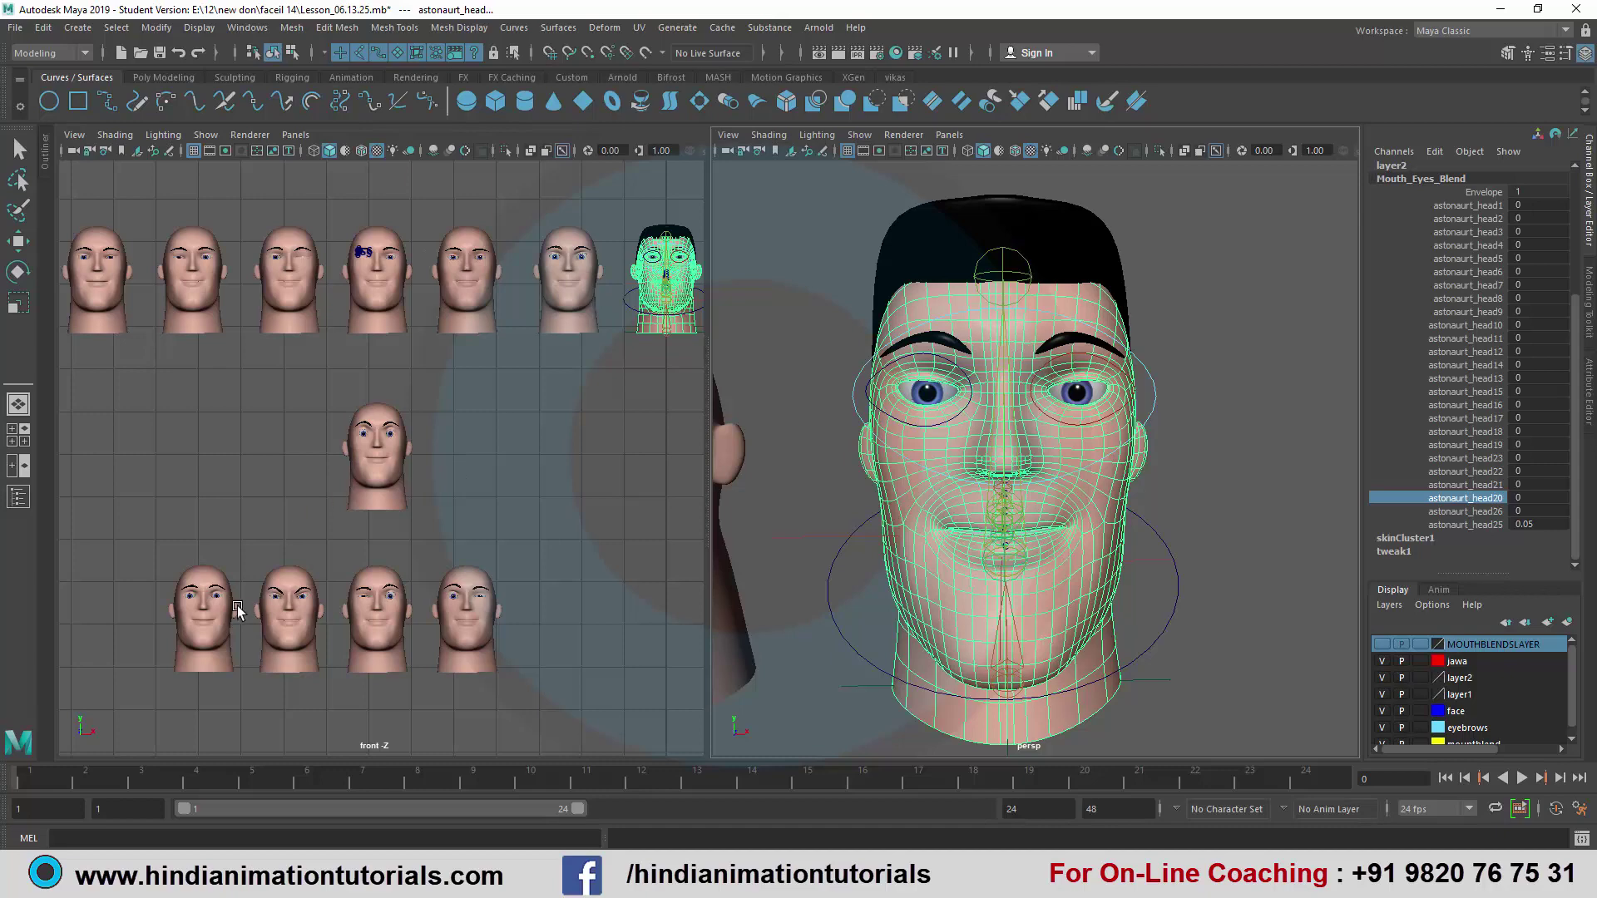
pyautogui.click(286, 617)
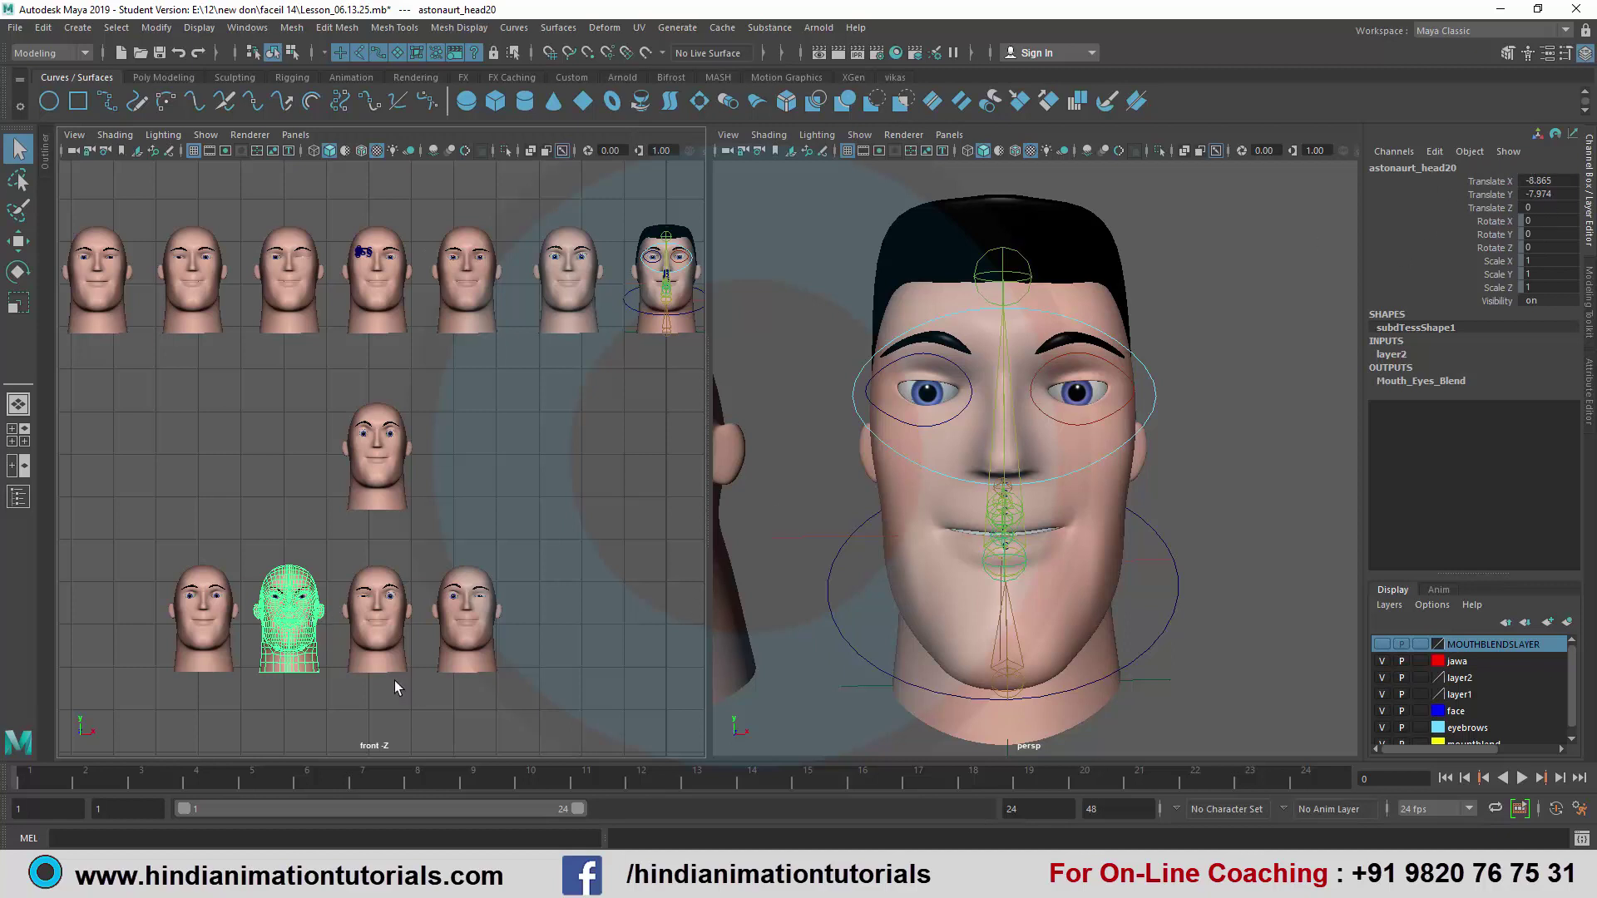
pyautogui.click(383, 634)
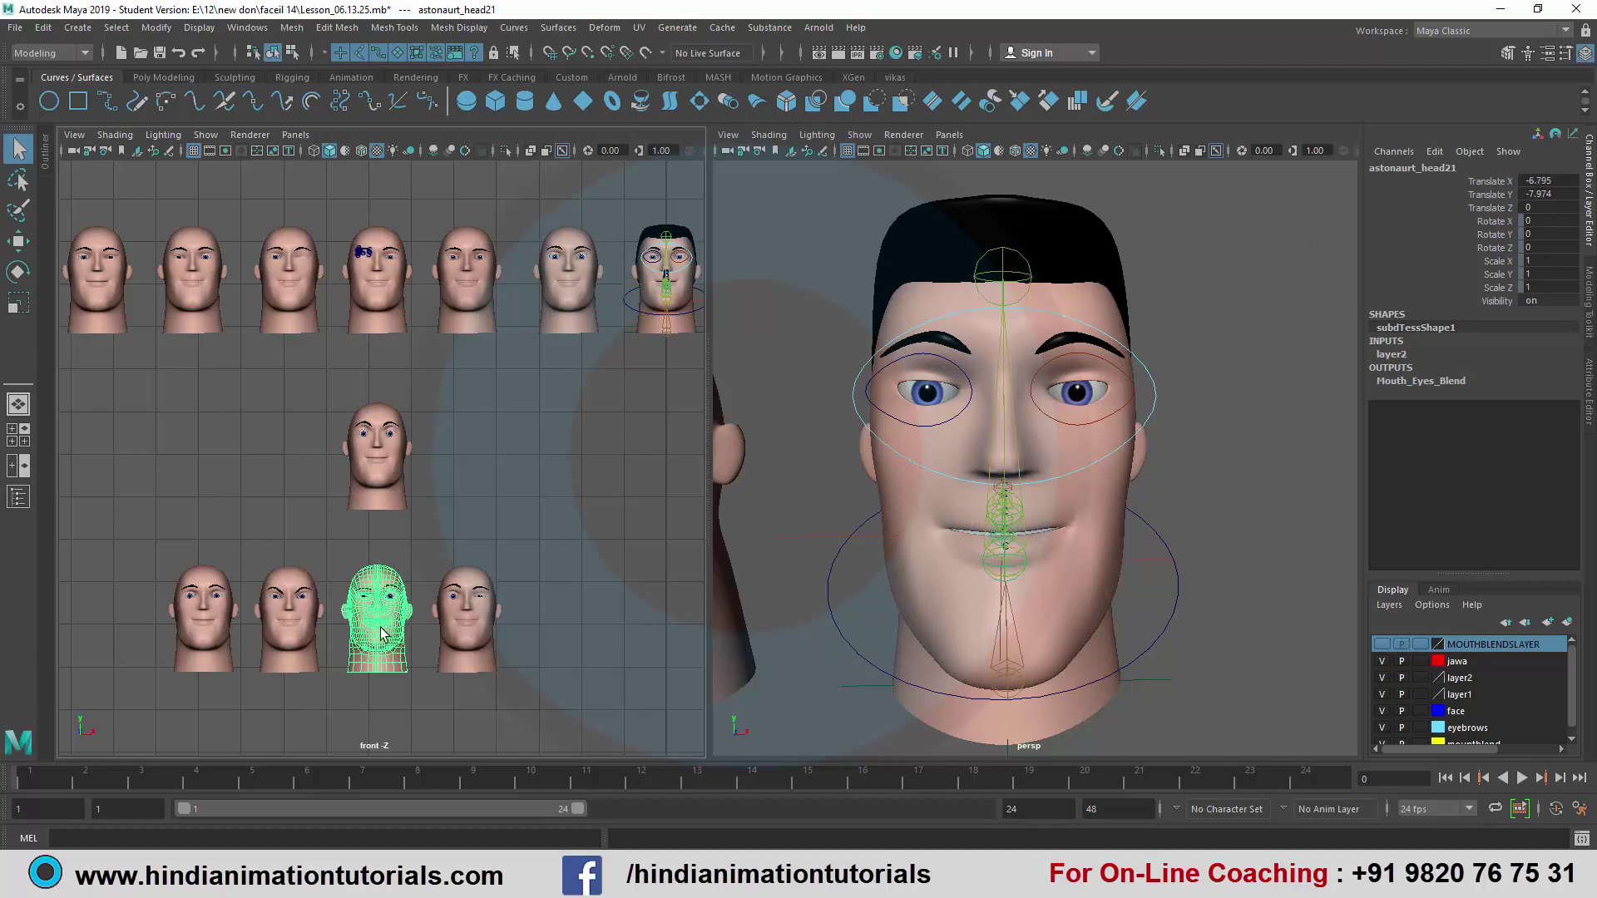
pyautogui.click(299, 632)
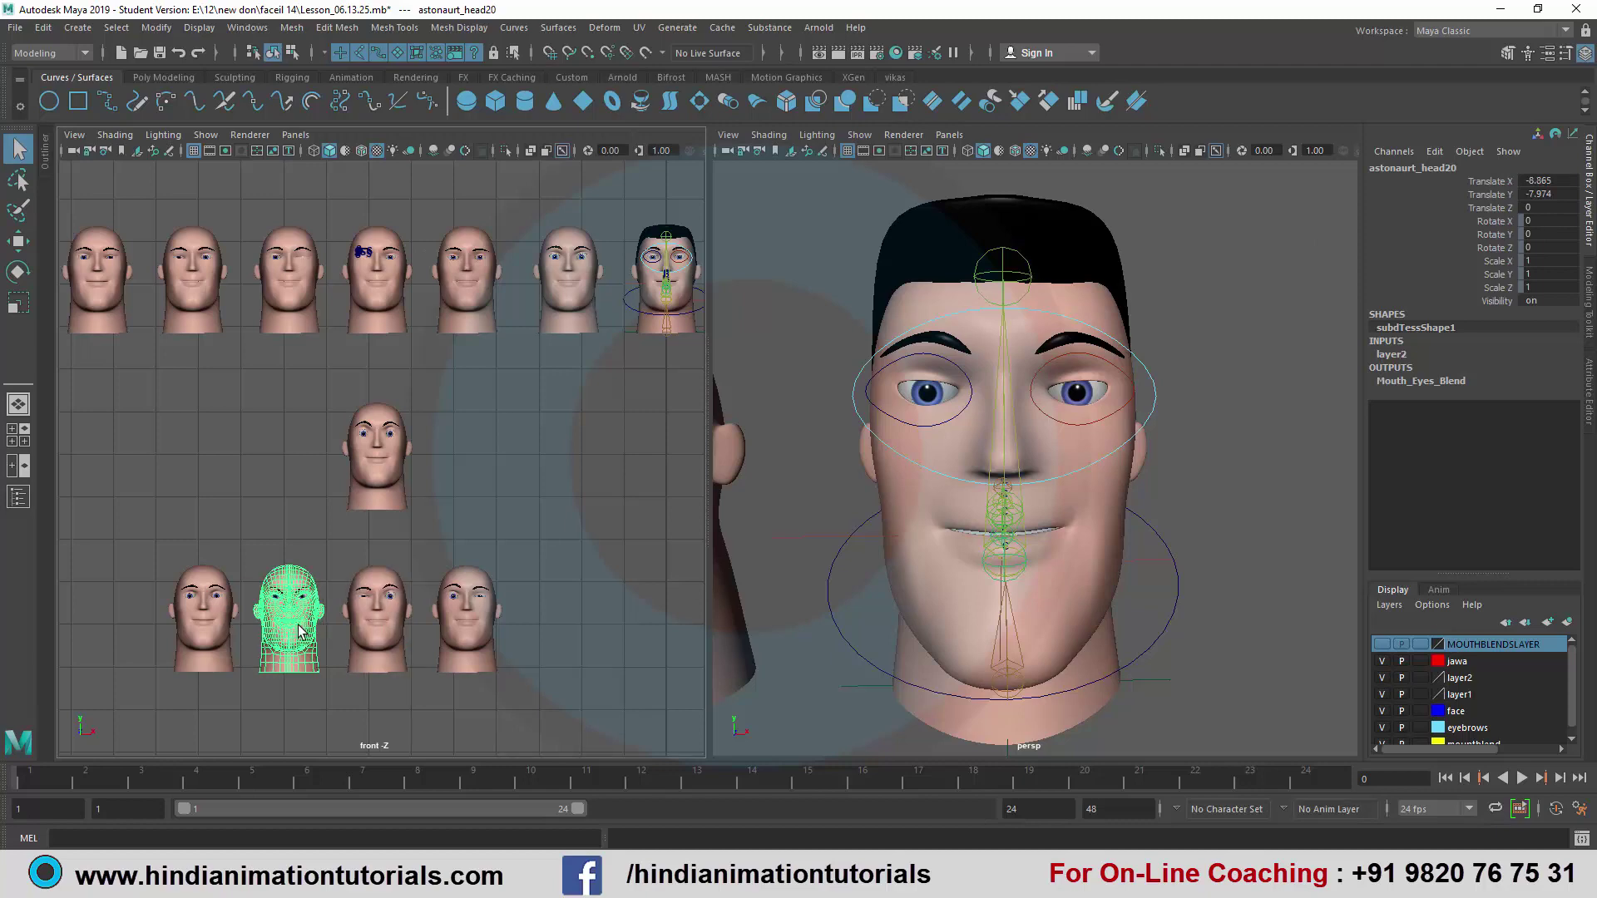
pyautogui.scroll(2, 299, 632)
pyautogui.scroll(2, 300, 632)
pyautogui.keyDown('alt'); pyautogui.moveTo(371, 553); pyautogui.dragTo(385, 537, button='middle'); pyautogui.keyUp('alt')
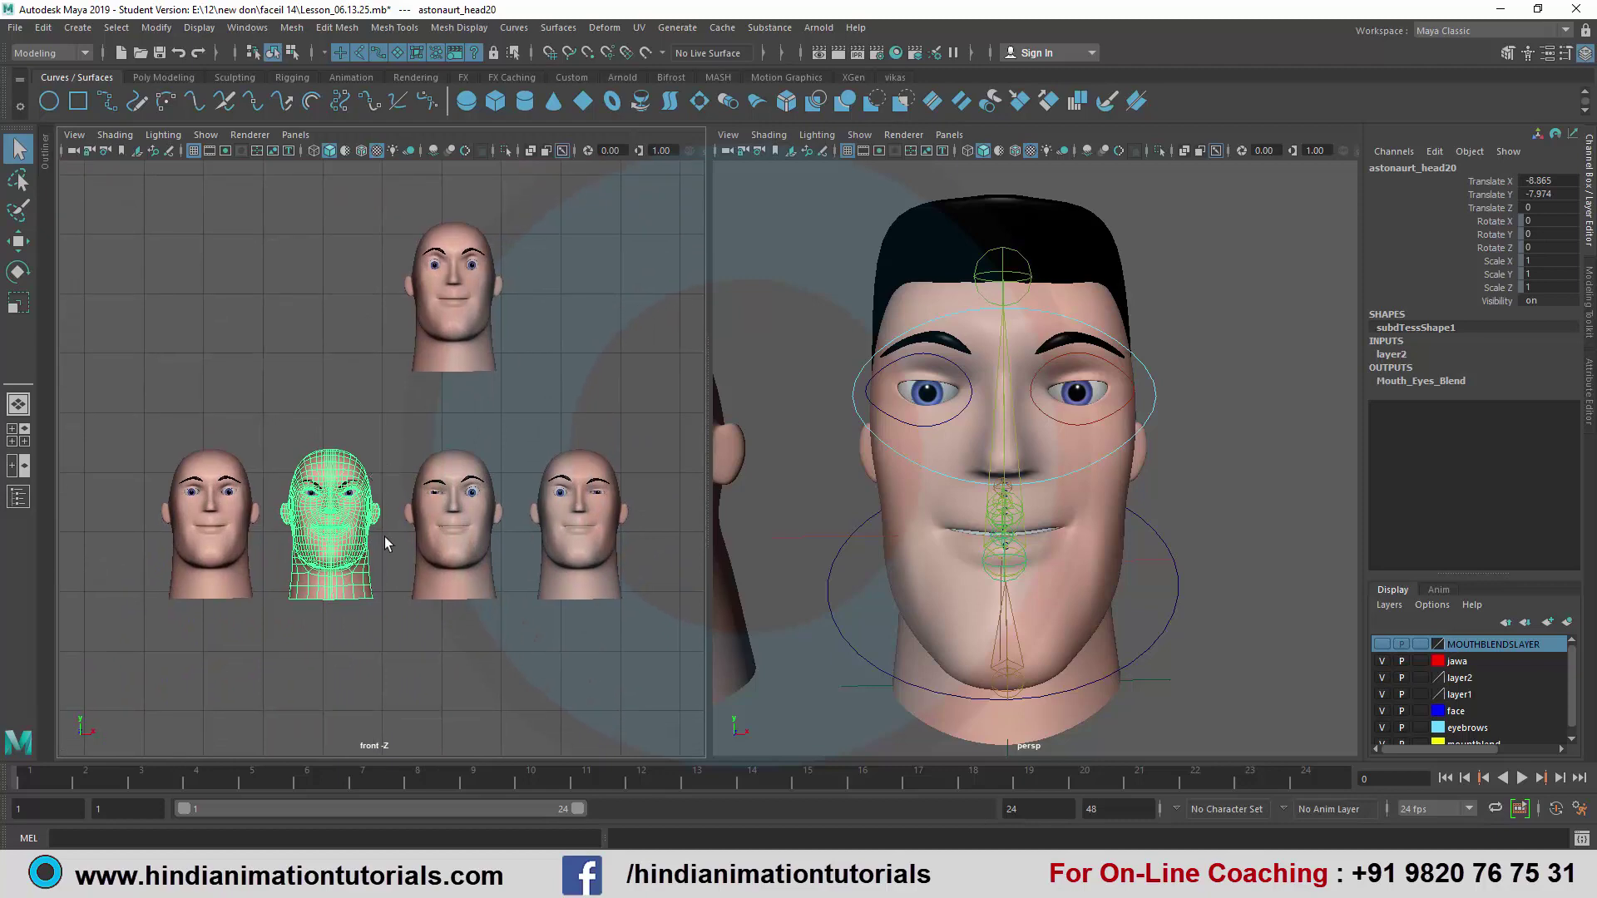
pyautogui.click(1108, 494)
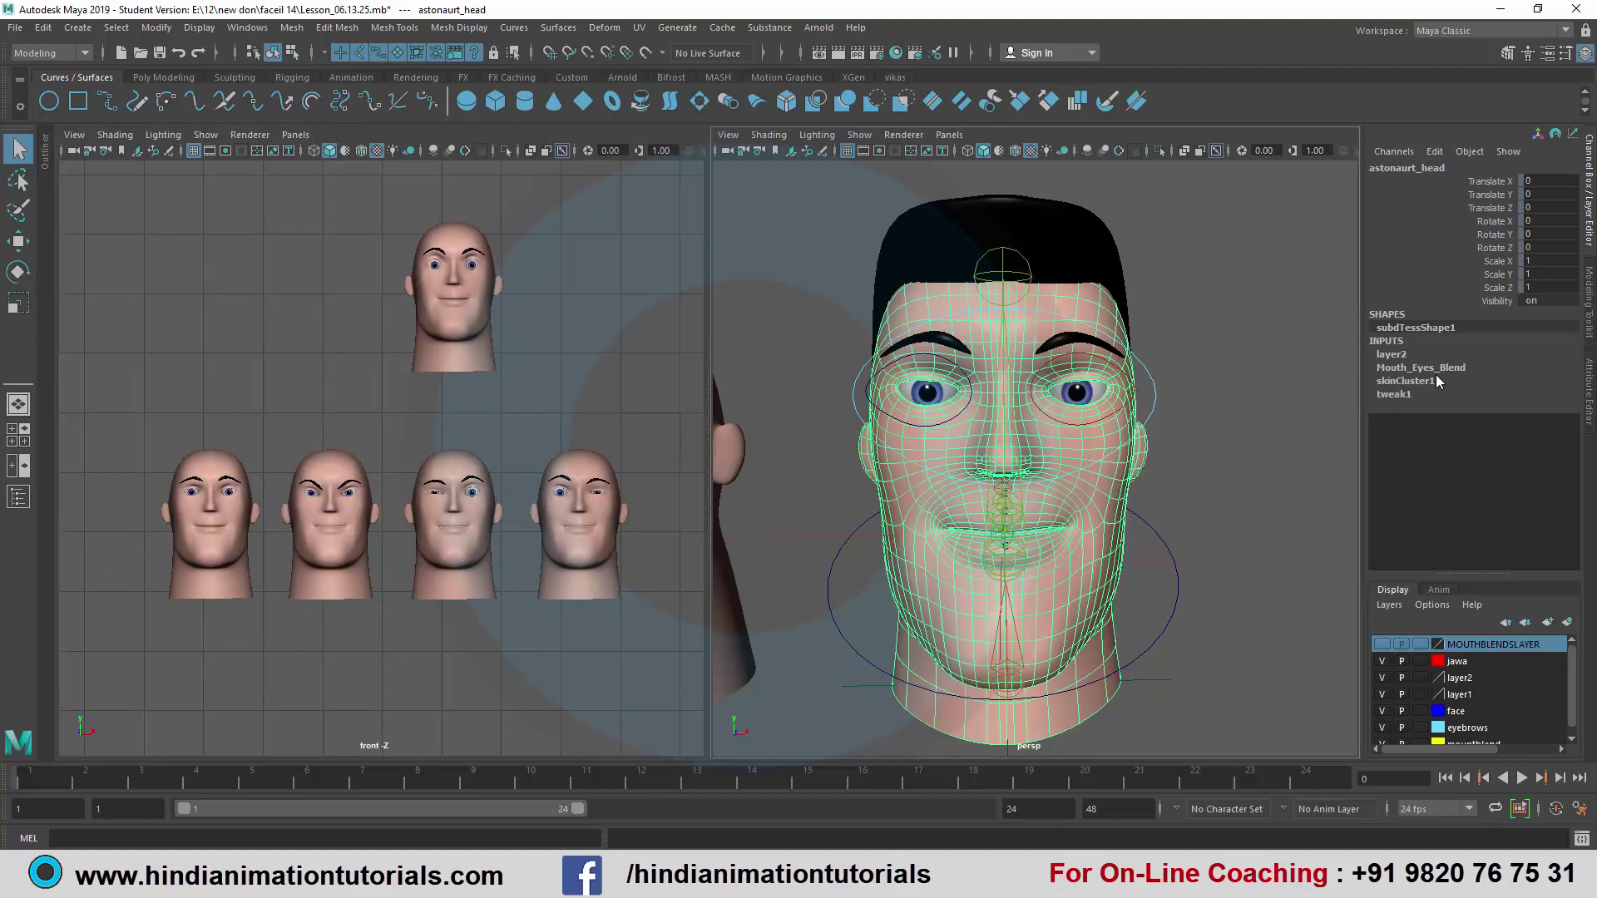
# - Expand Mouth_Eyes_Blend and raise the astonaurt_head20 weight to full strength 1
pyautogui.click(1436, 369)
pyautogui.scroll(-3, 1500, 476)
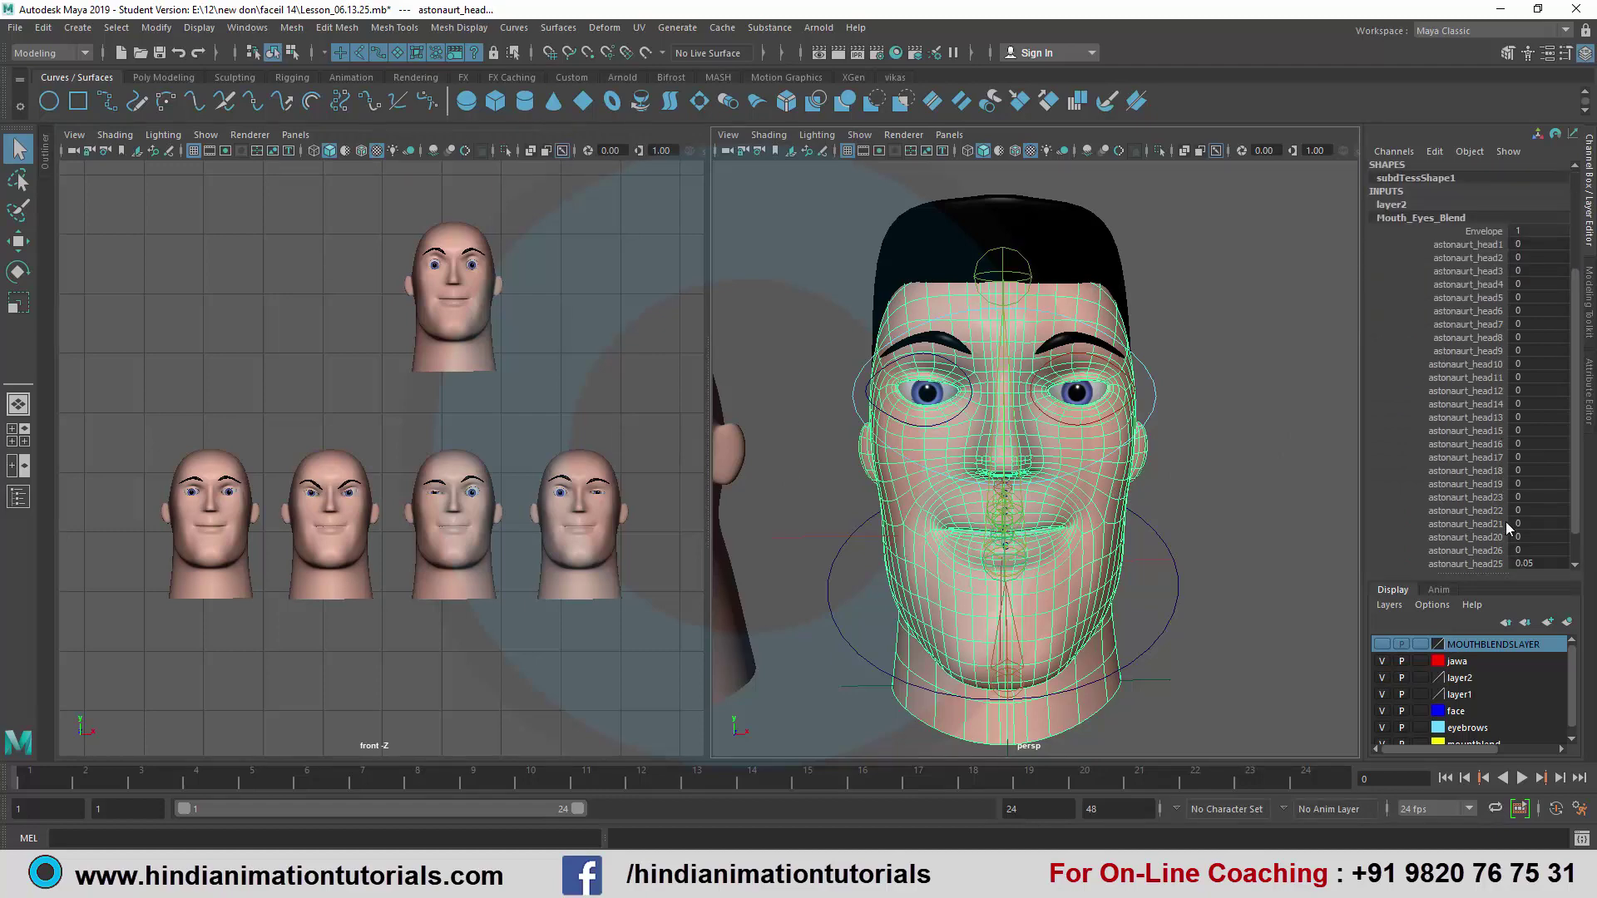
pyautogui.scroll(-1, 1506, 522)
pyautogui.click(1464, 499)
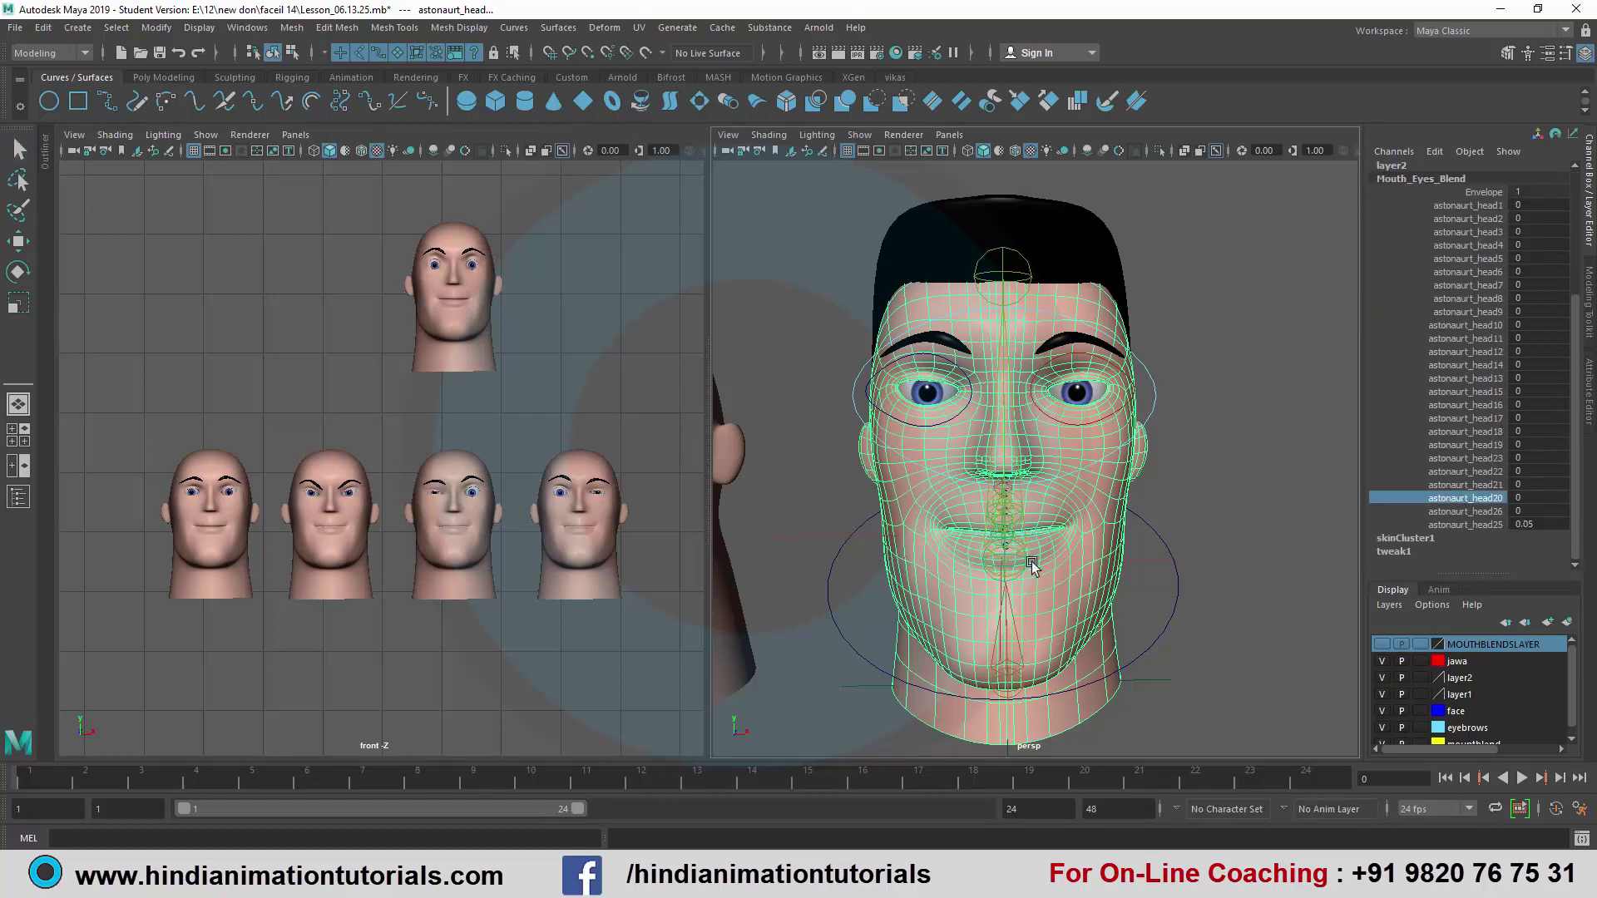
pyautogui.scroll(1, 524, 551)
pyautogui.scroll(1, 459, 508)
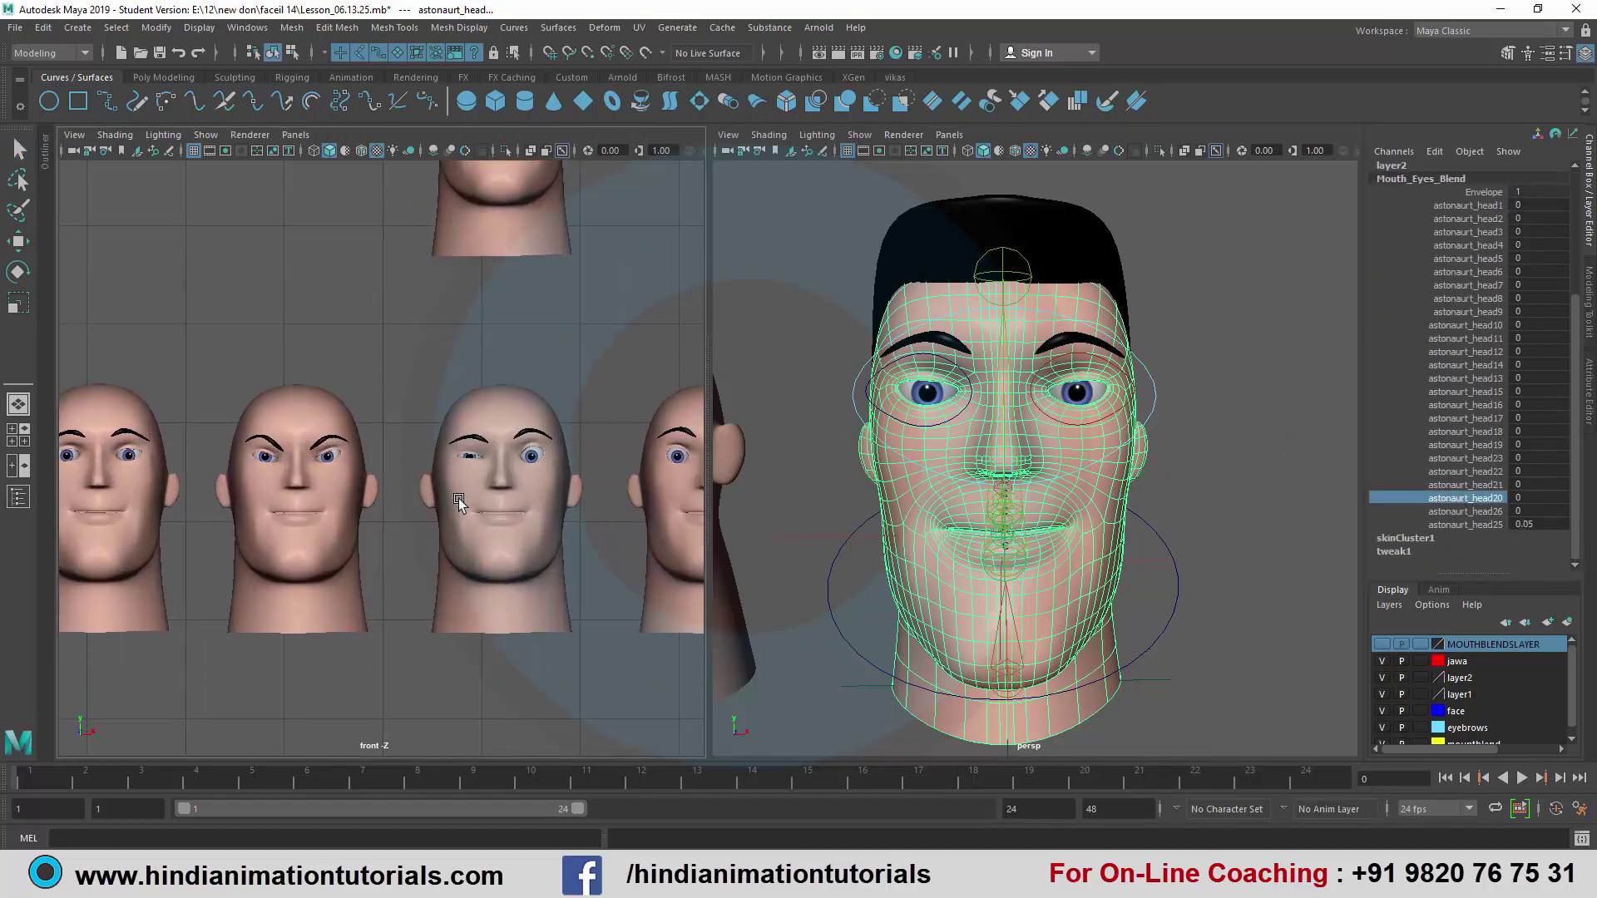
pyautogui.scroll(1, 371, 531)
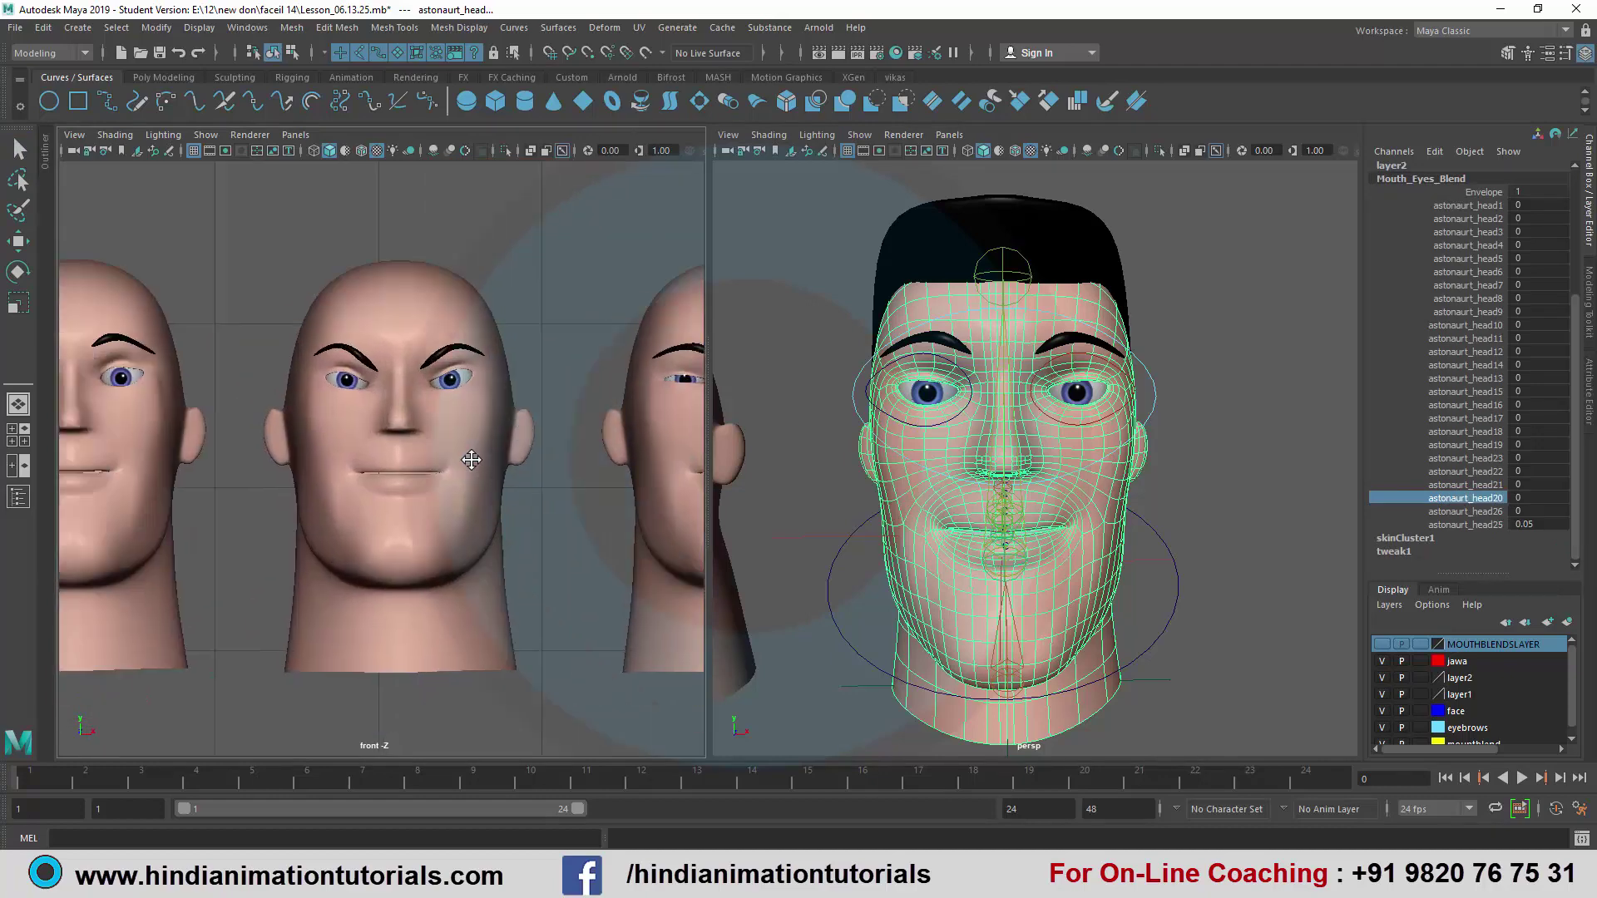
pyautogui.scroll(1, 546, 513)
pyautogui.moveTo(1202, 479); pyautogui.dragTo(1228, 468, button='middle')
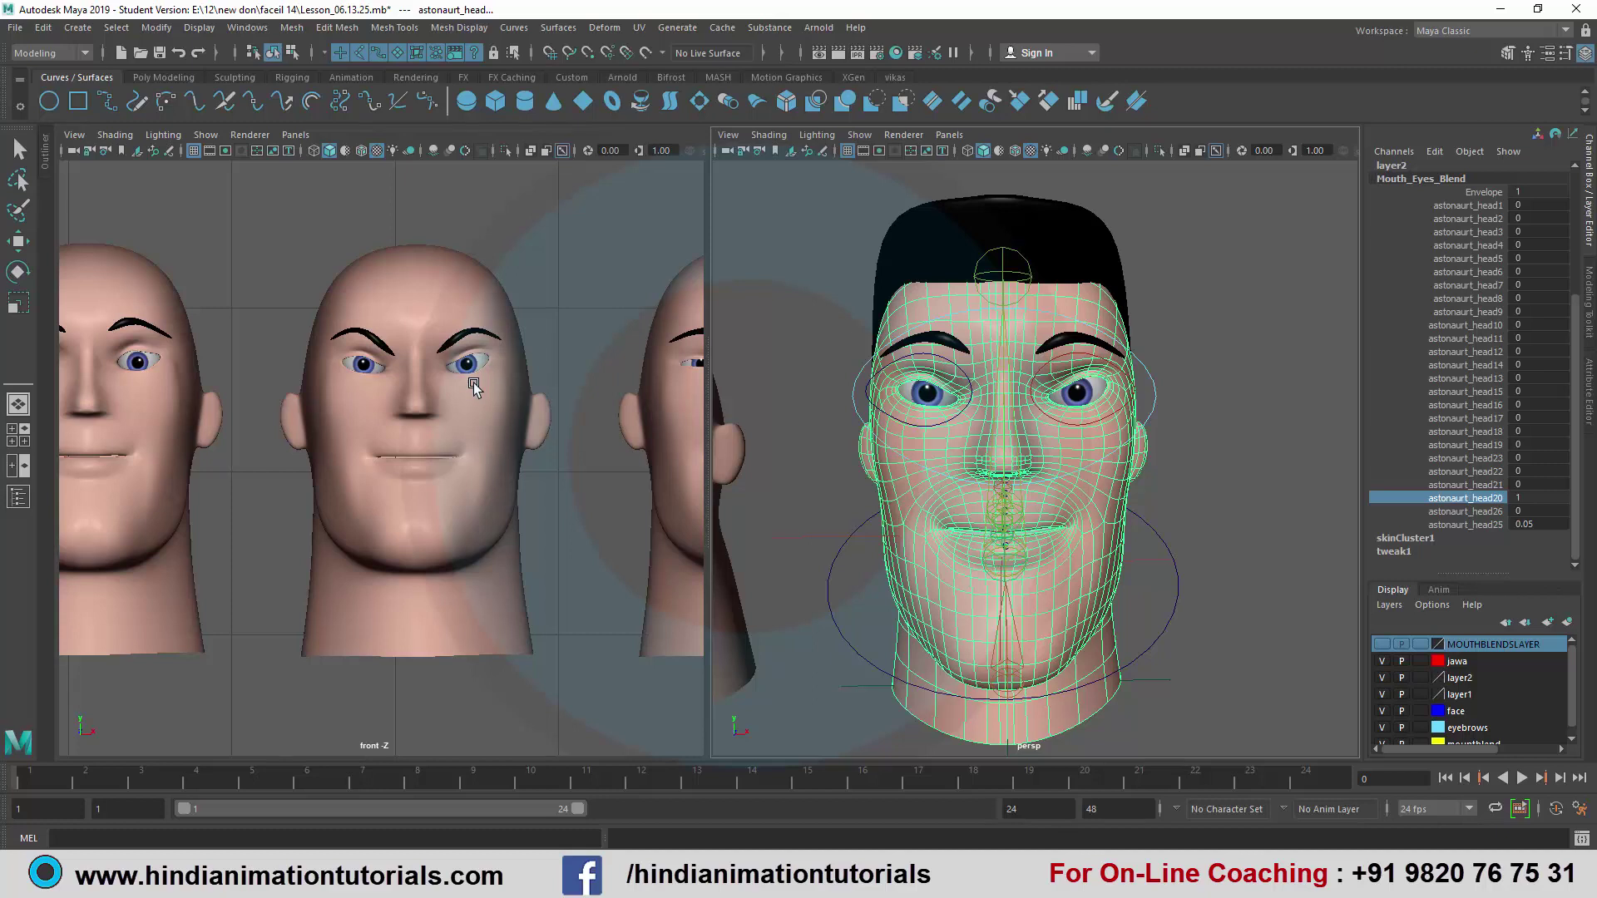
# - Enter 0.05 as the astonaurt_head20 weight
pyautogui.scroll(1, 473, 382)
pyautogui.scroll(1, 469, 386)
pyautogui.scroll(1, 562, 465)
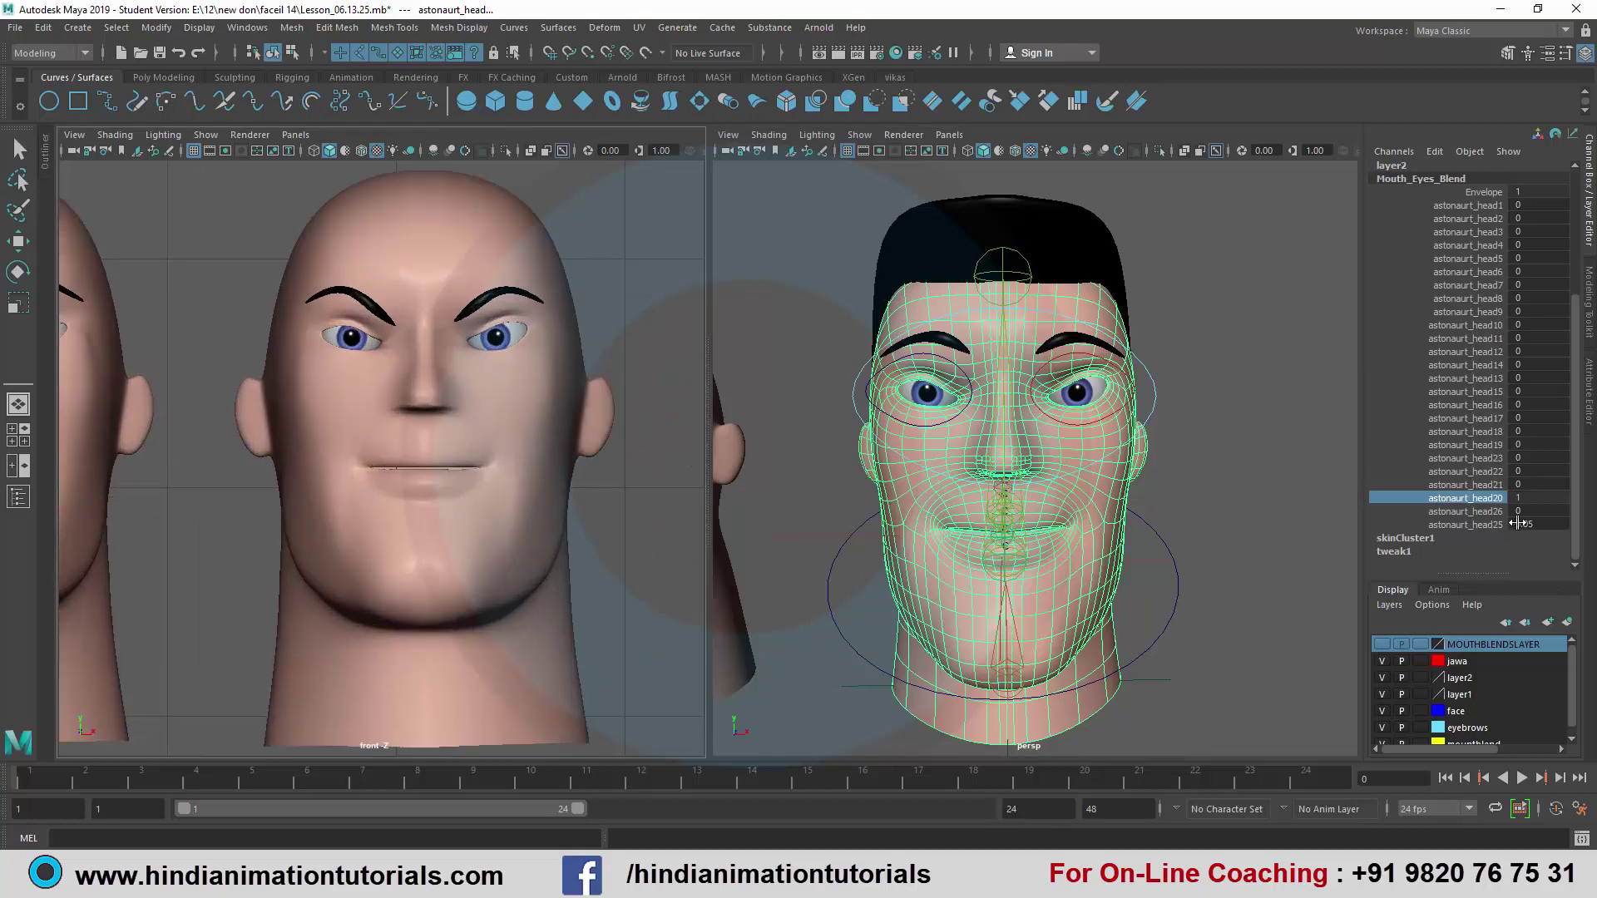
pyautogui.doubleClick(1530, 498)
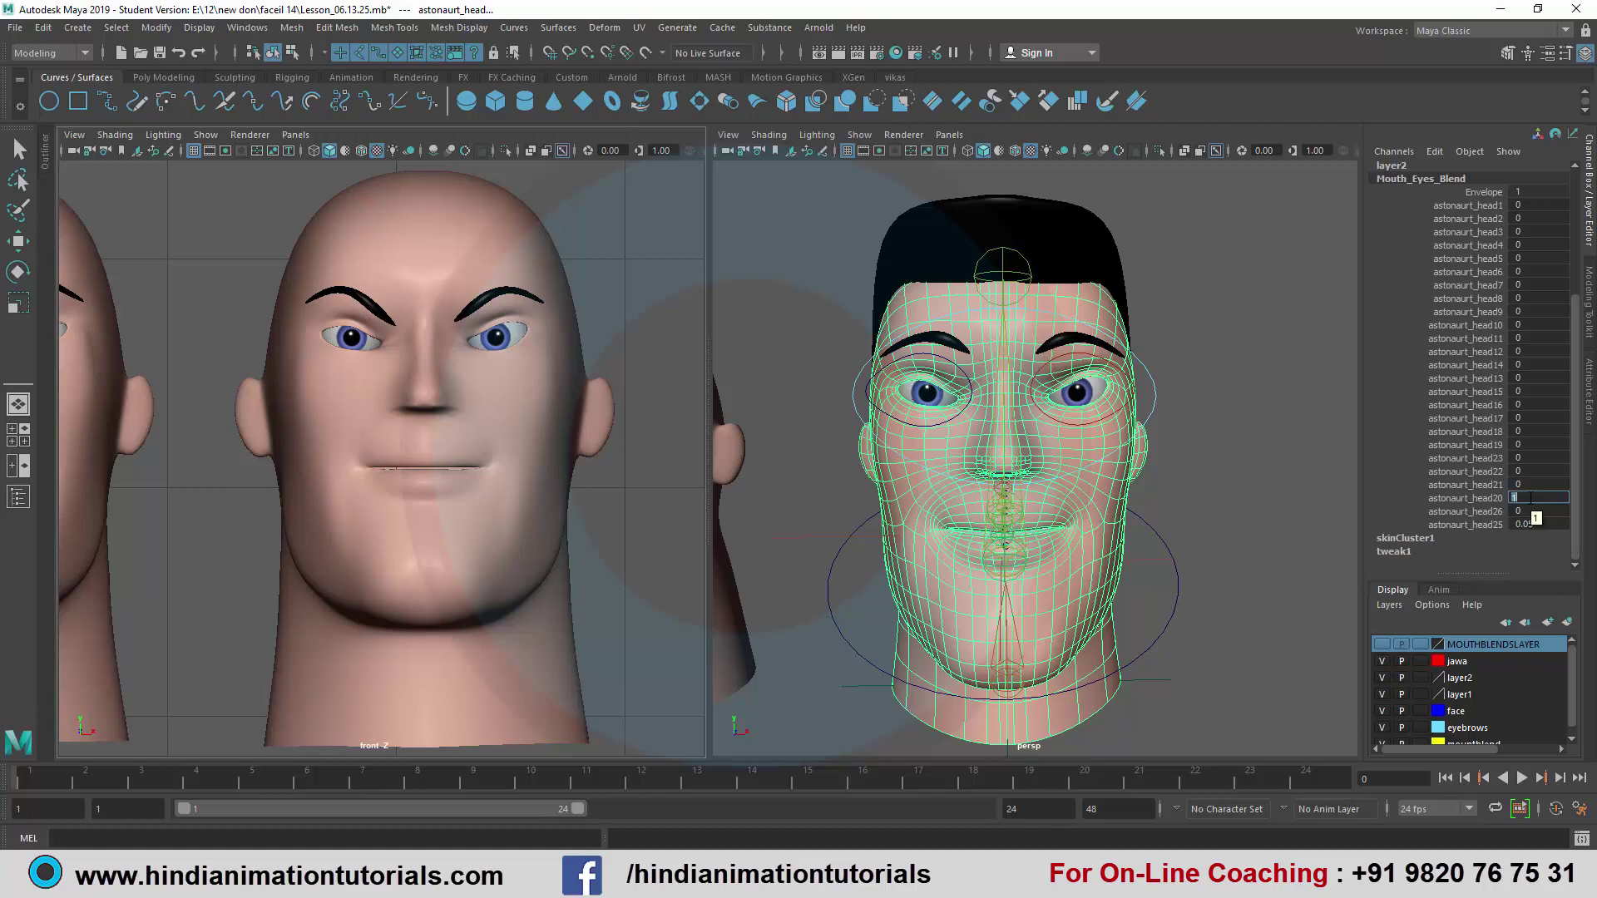
pyautogui.press('BackSpace')
pyautogui.write('.05')
pyautogui.press('Return')
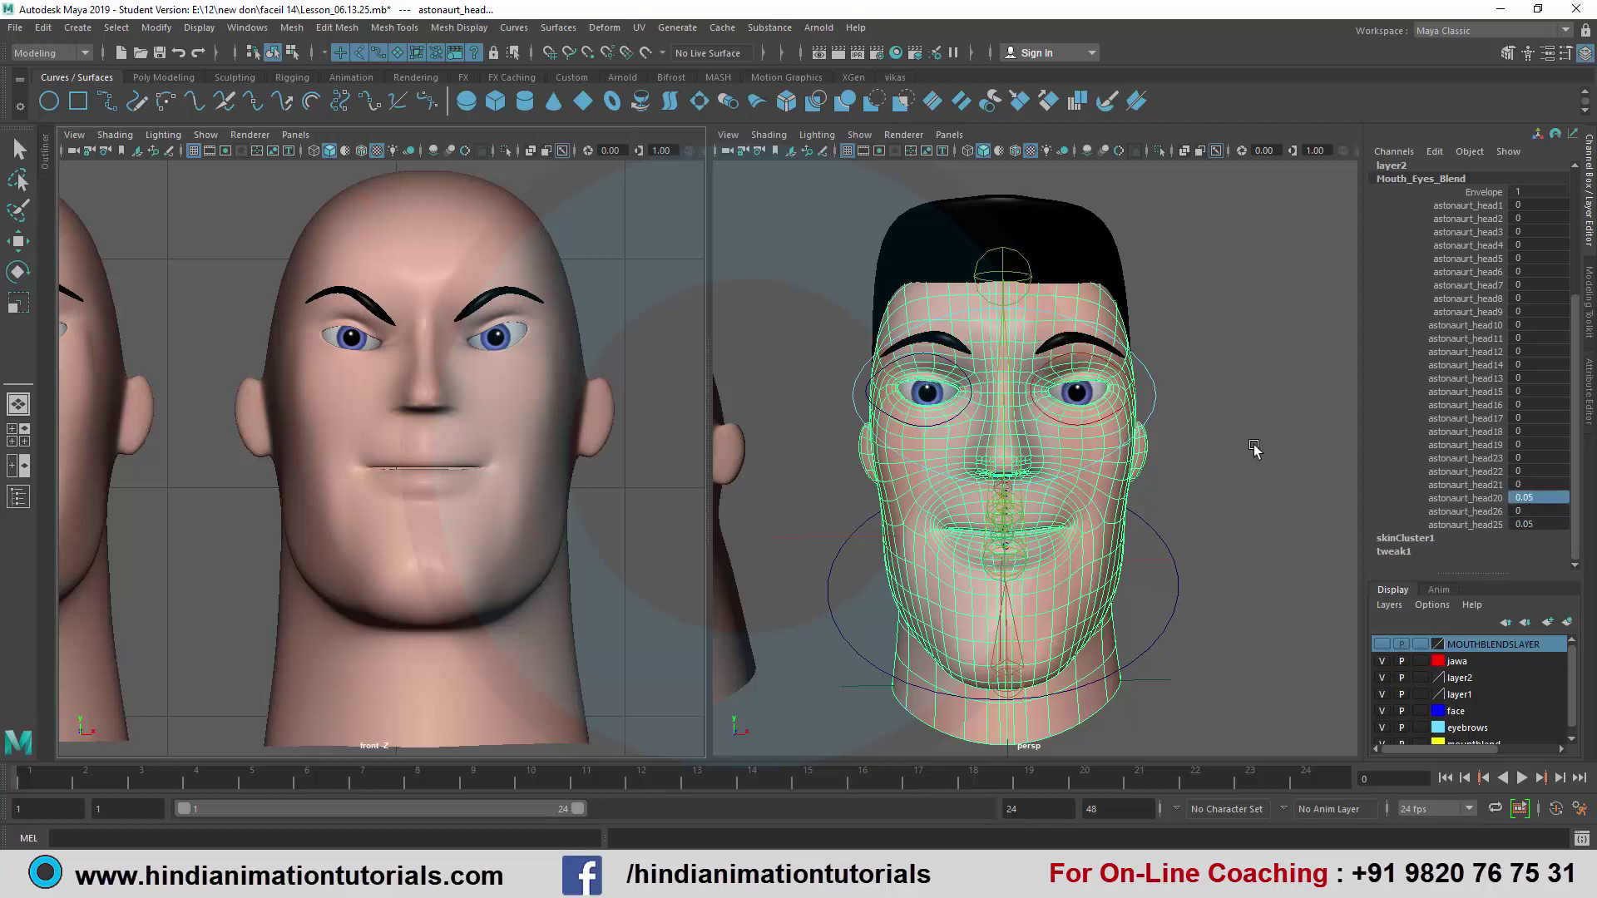
pyautogui.click(1444, 497)
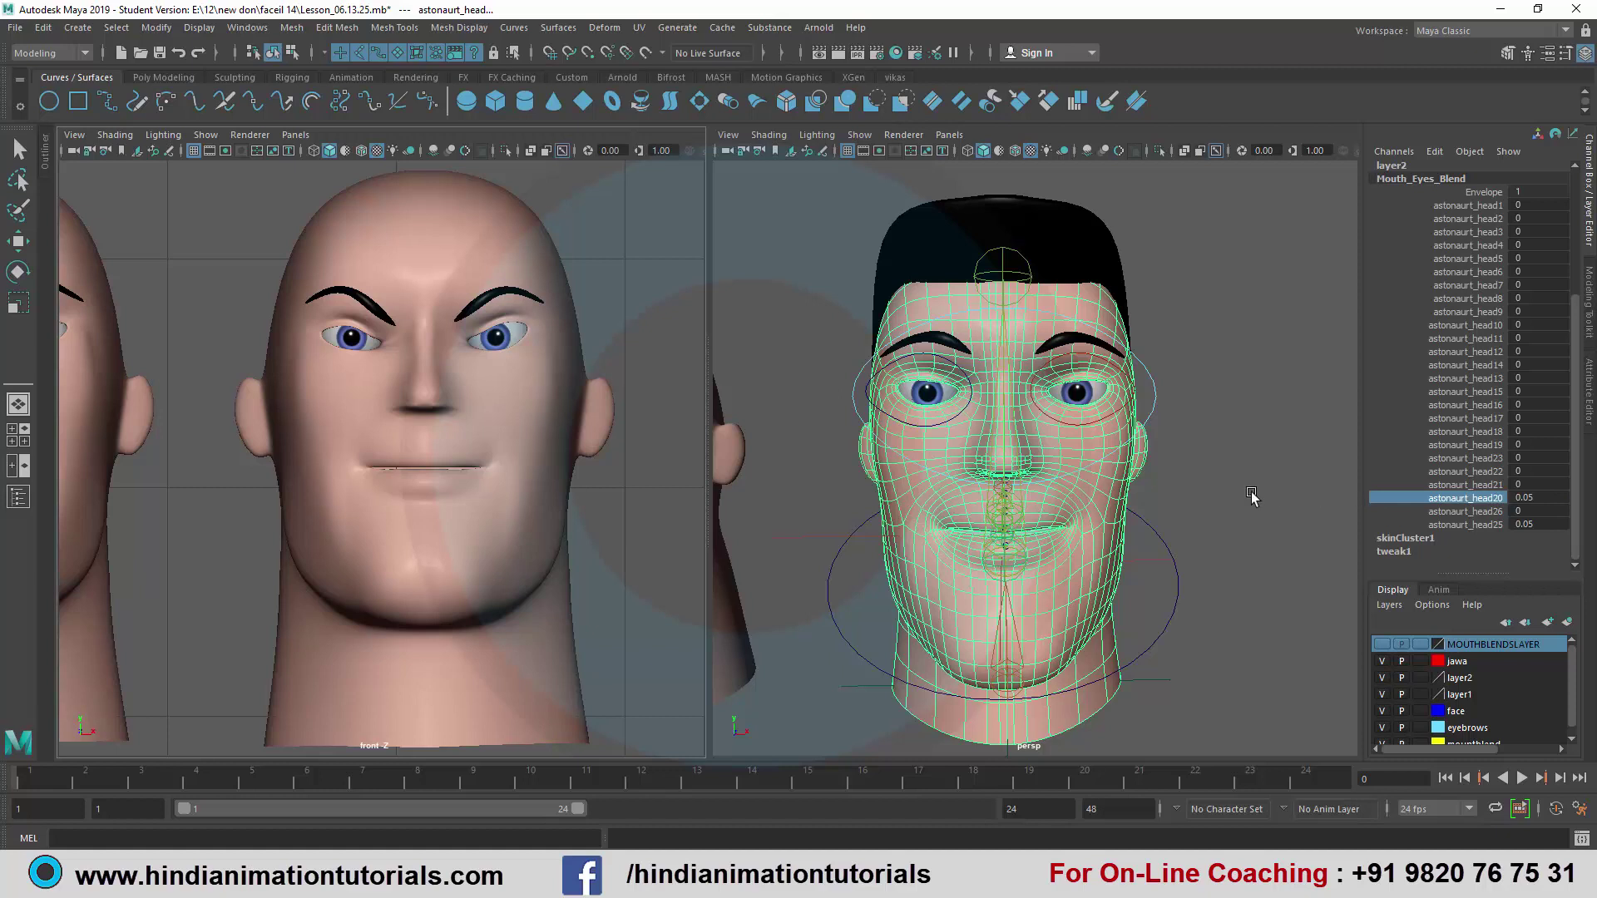
# - Push the astonaurt_head20 weight to 1, then 0.95, and orbit around the face
pyautogui.moveTo(1253, 499)
pyautogui.mouseDown(button='middle')
pyautogui.moveTo(1267, 484)
pyautogui.moveTo(1248, 465)
pyautogui.mouseUp(button='middle')
pyautogui.click(1460, 444)
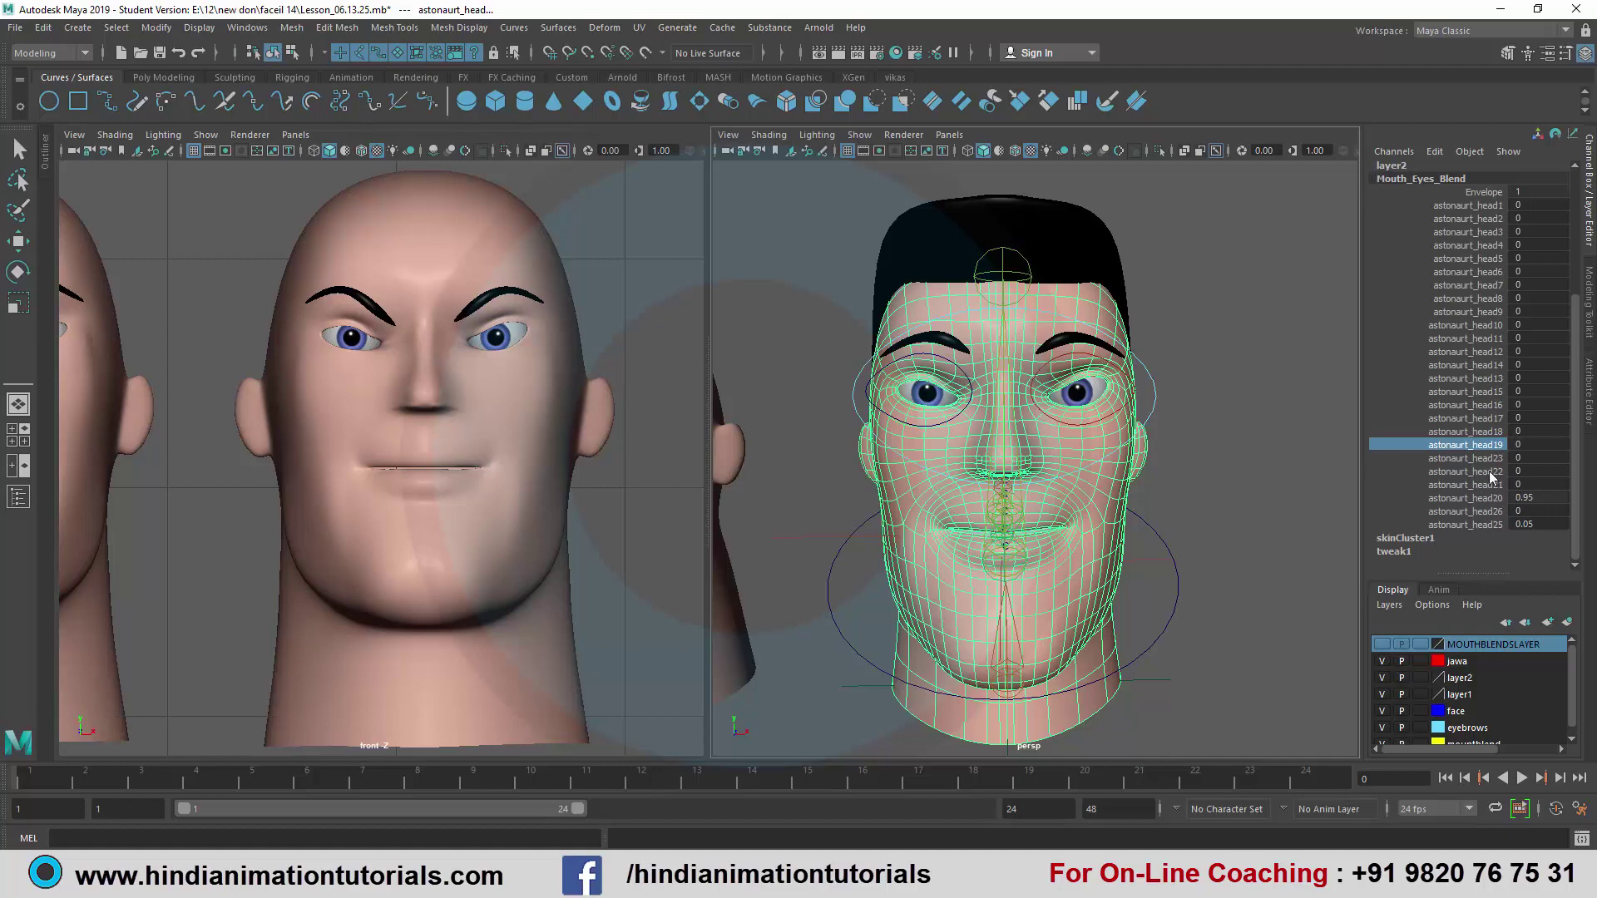
pyautogui.scroll(-2, 1074, 497)
pyautogui.moveTo(1074, 499)
pyautogui.keyDown('alt'); pyautogui.mouseDown()
pyautogui.moveTo(1106, 501)
pyautogui.moveTo(1074, 503)
pyautogui.mouseUp(); pyautogui.keyUp('alt')
pyautogui.scroll(4, 1074, 508)
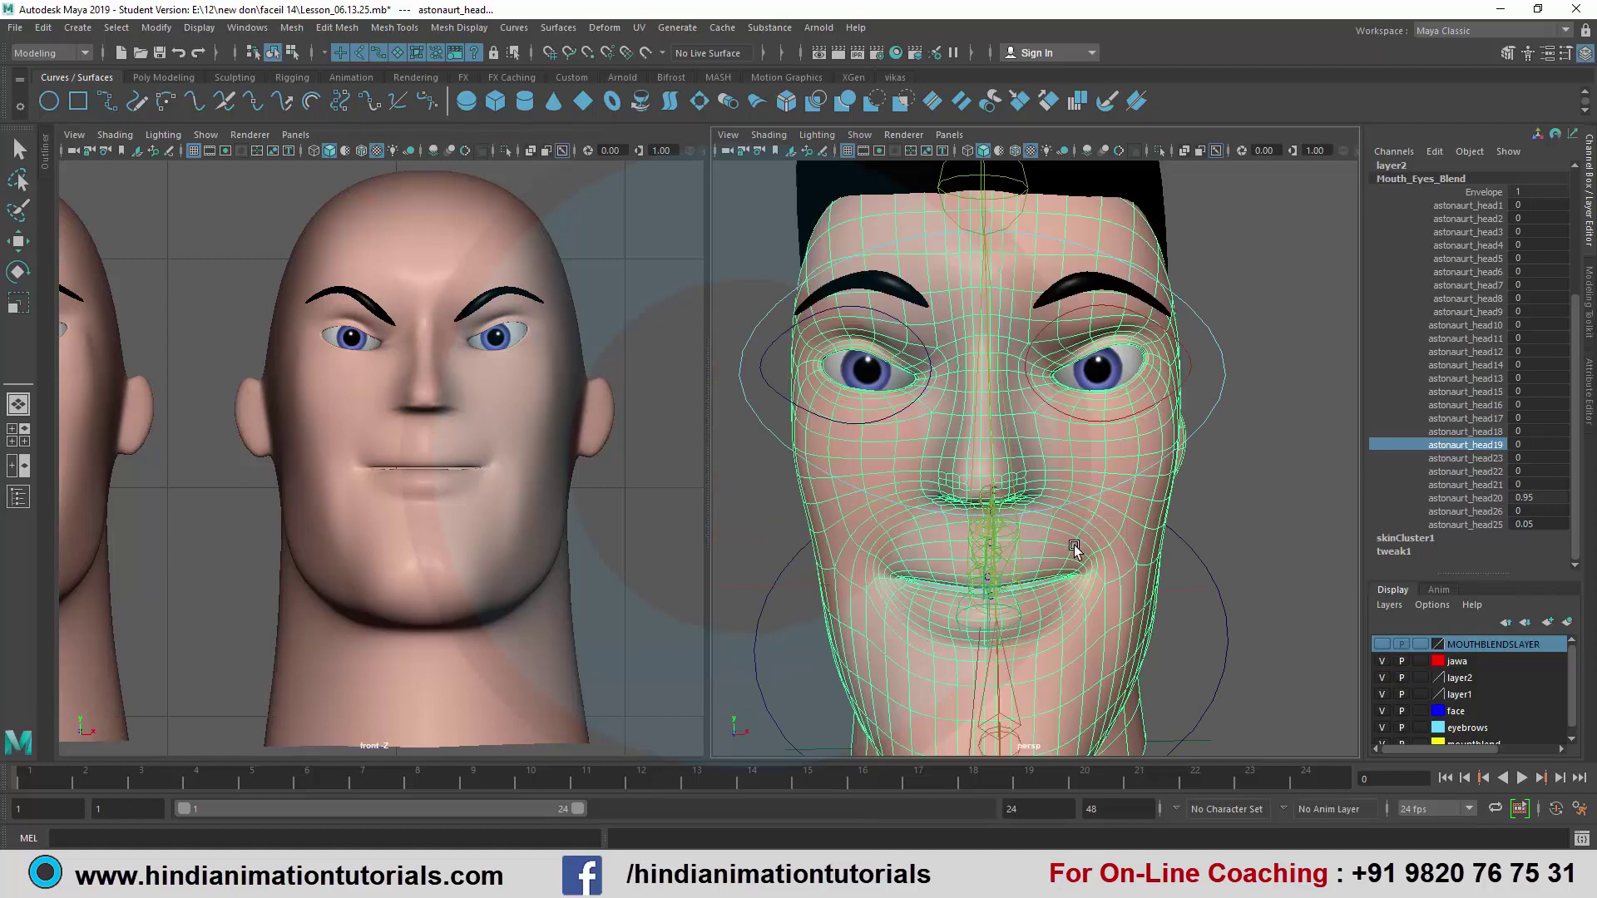
pyautogui.scroll(-2, 1074, 549)
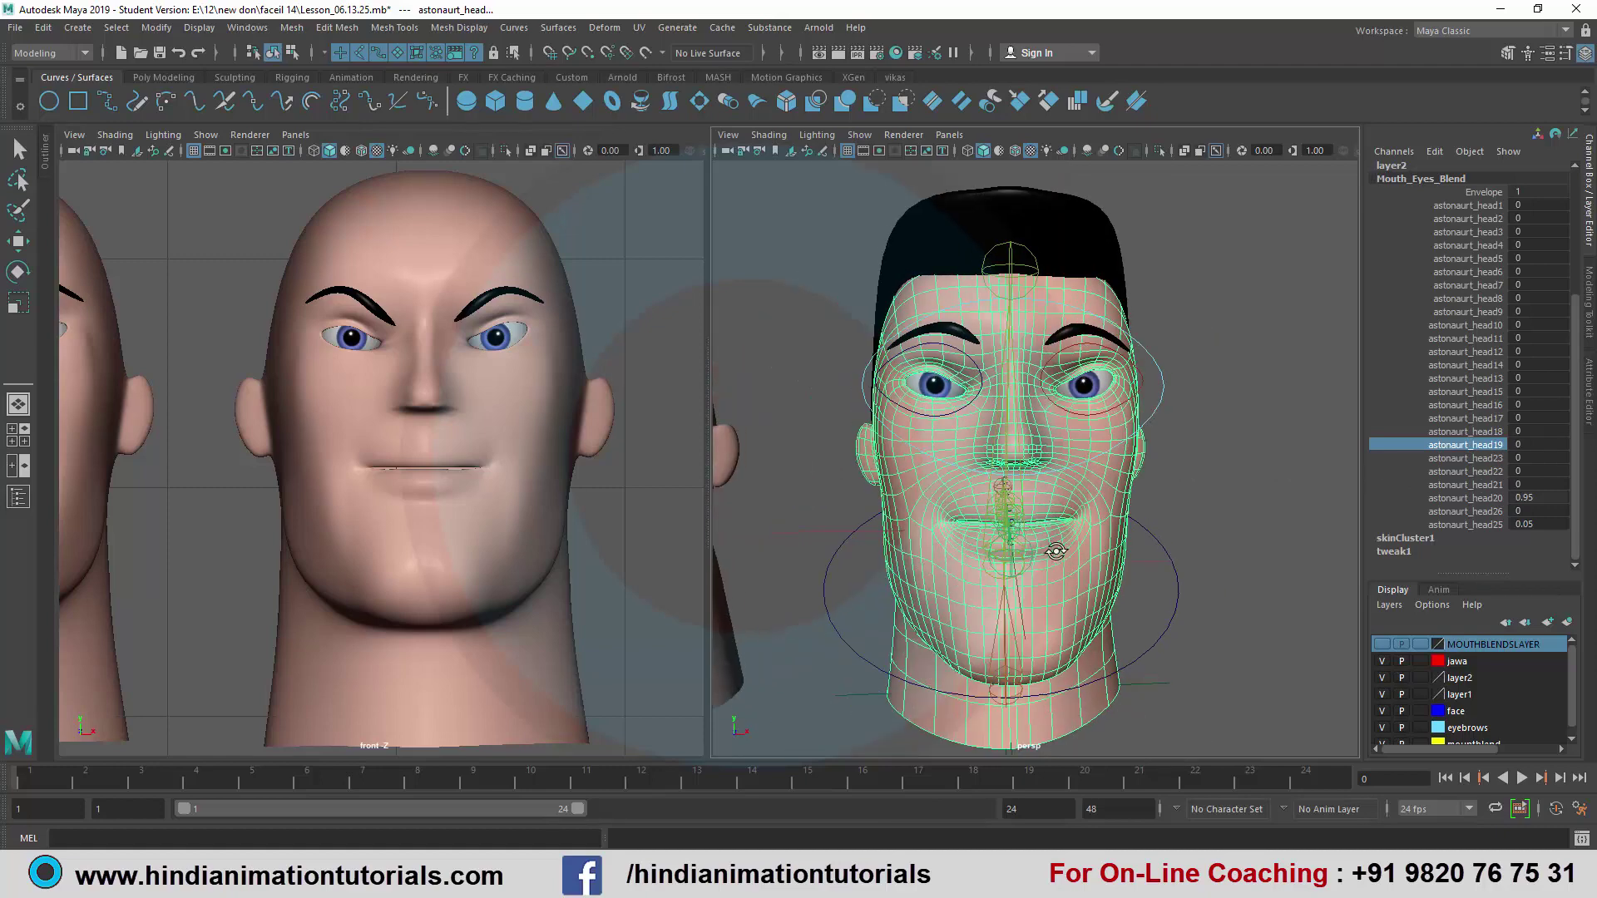
pyautogui.scroll(-1, 1074, 549)
# - Set both astonaurt_head20 and astonaurt_head25 weights to 0
pyautogui.click(1530, 497)
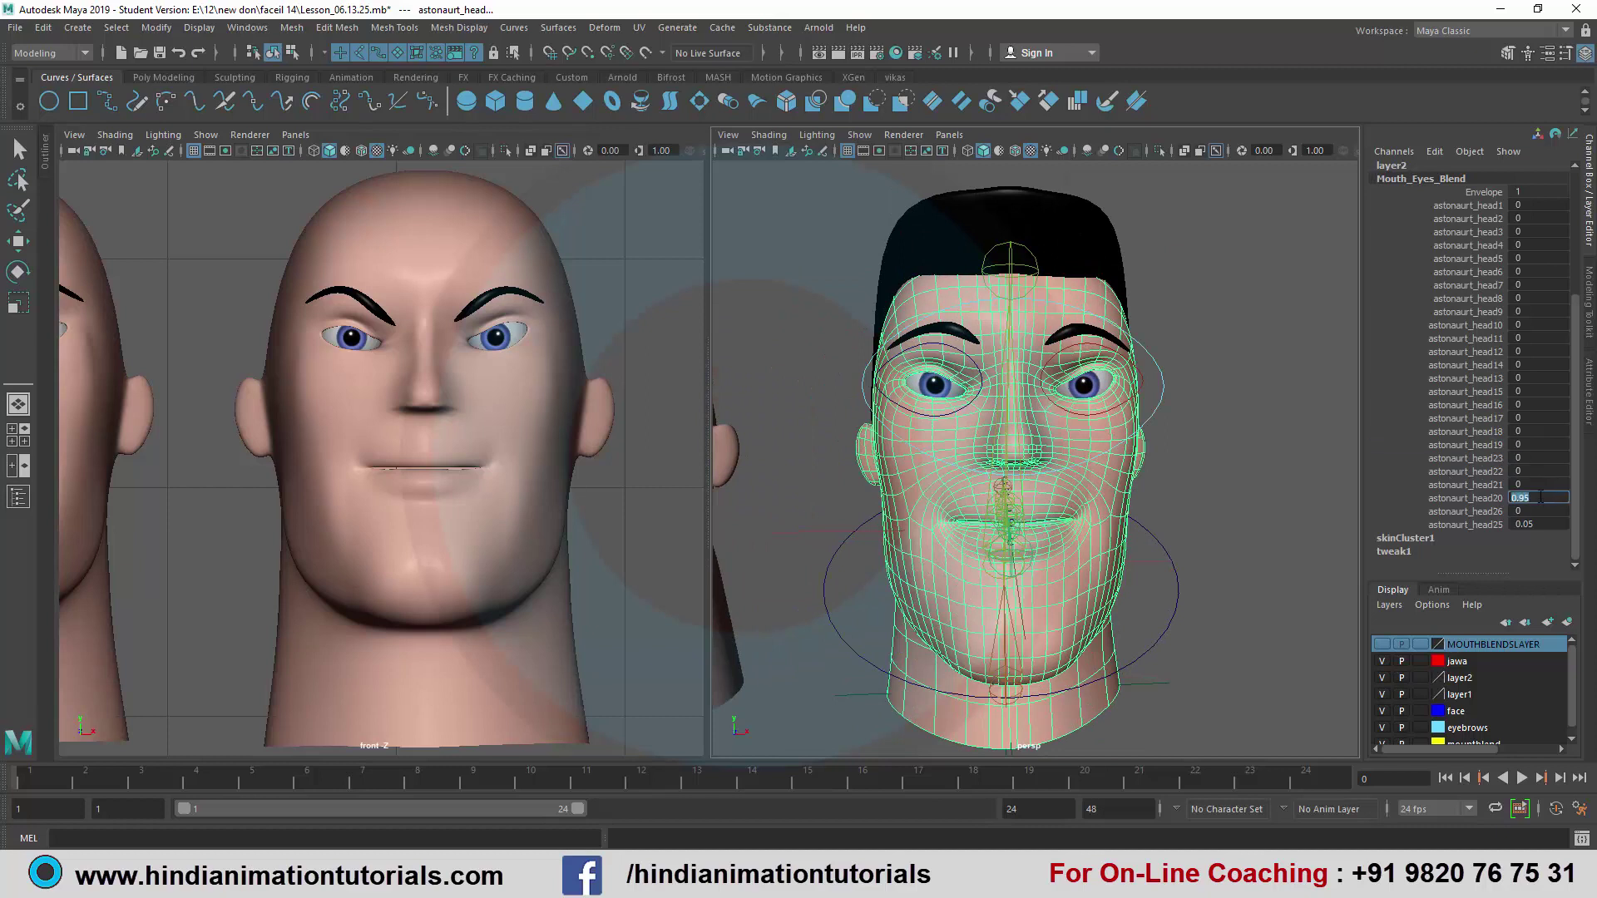
pyautogui.write('0')
pyautogui.press('Return')
pyautogui.click(1538, 523)
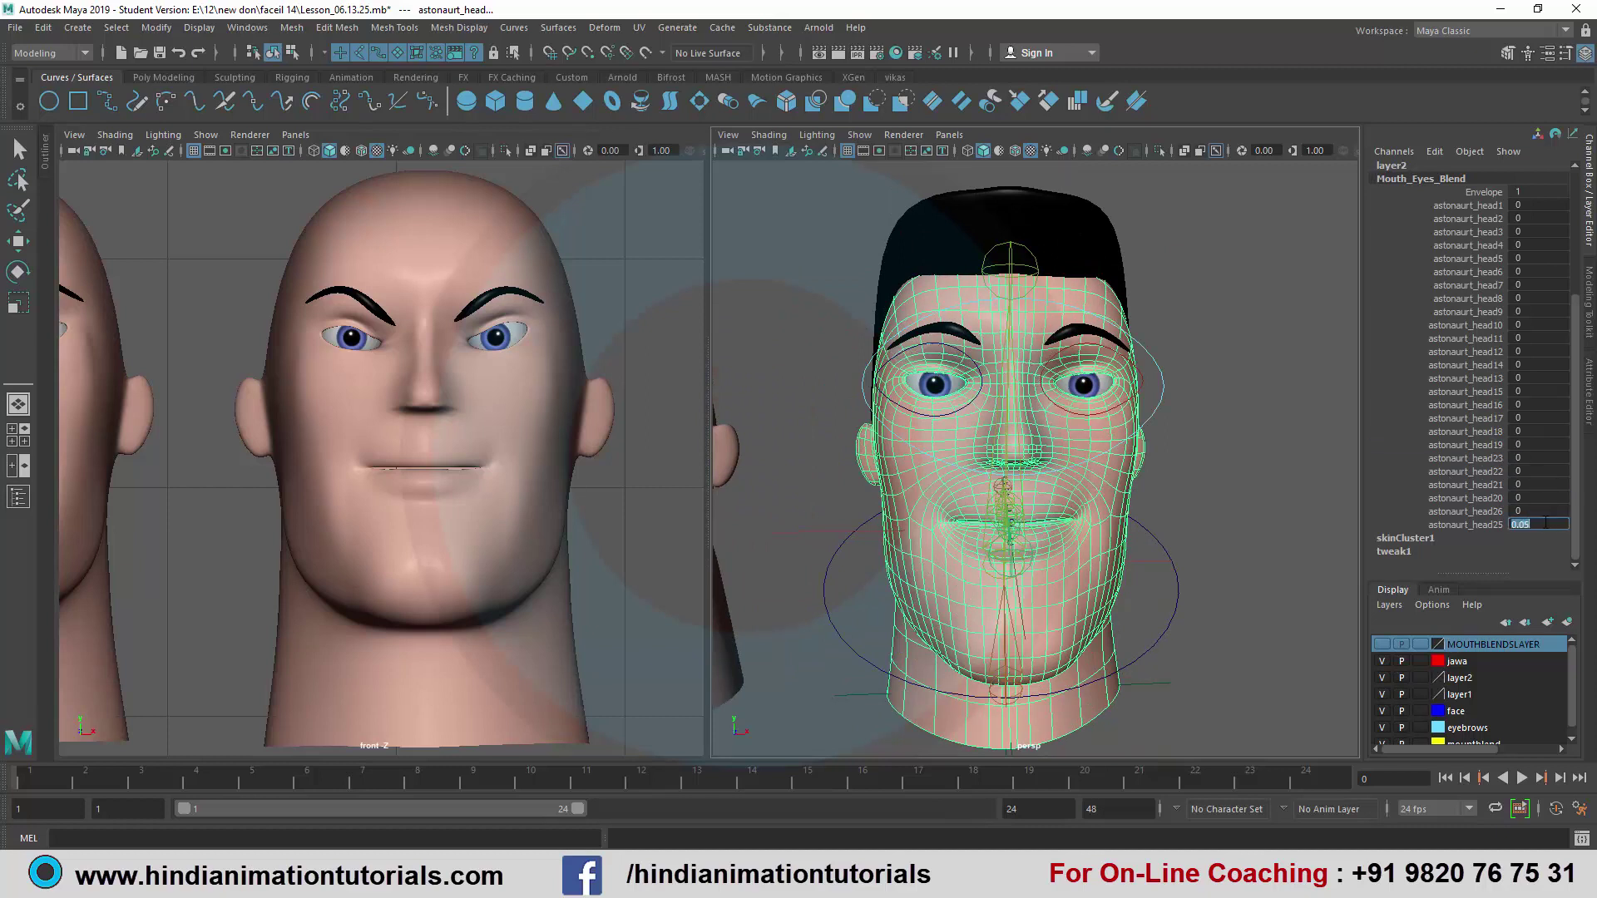
pyautogui.write('0')
pyautogui.press('Return')
# - Deselect and reselect the astronaut head, then select and zoom in on astonaurt_head26 in the front view
pyautogui.click(1245, 383)
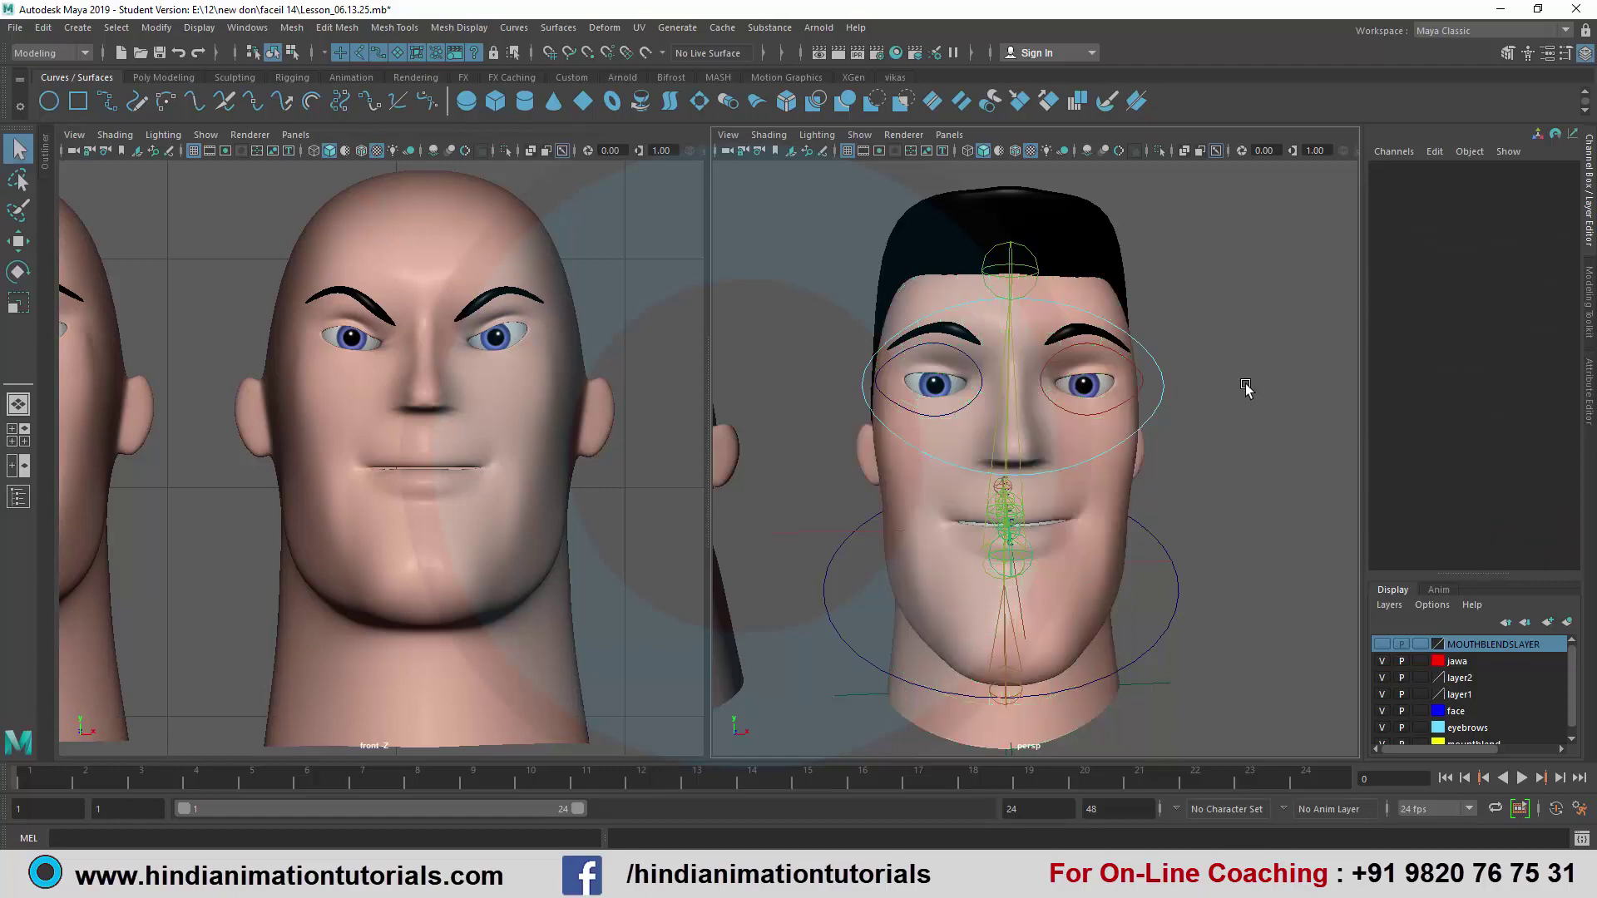
pyautogui.click(1129, 493)
pyautogui.scroll(-5, 346, 421)
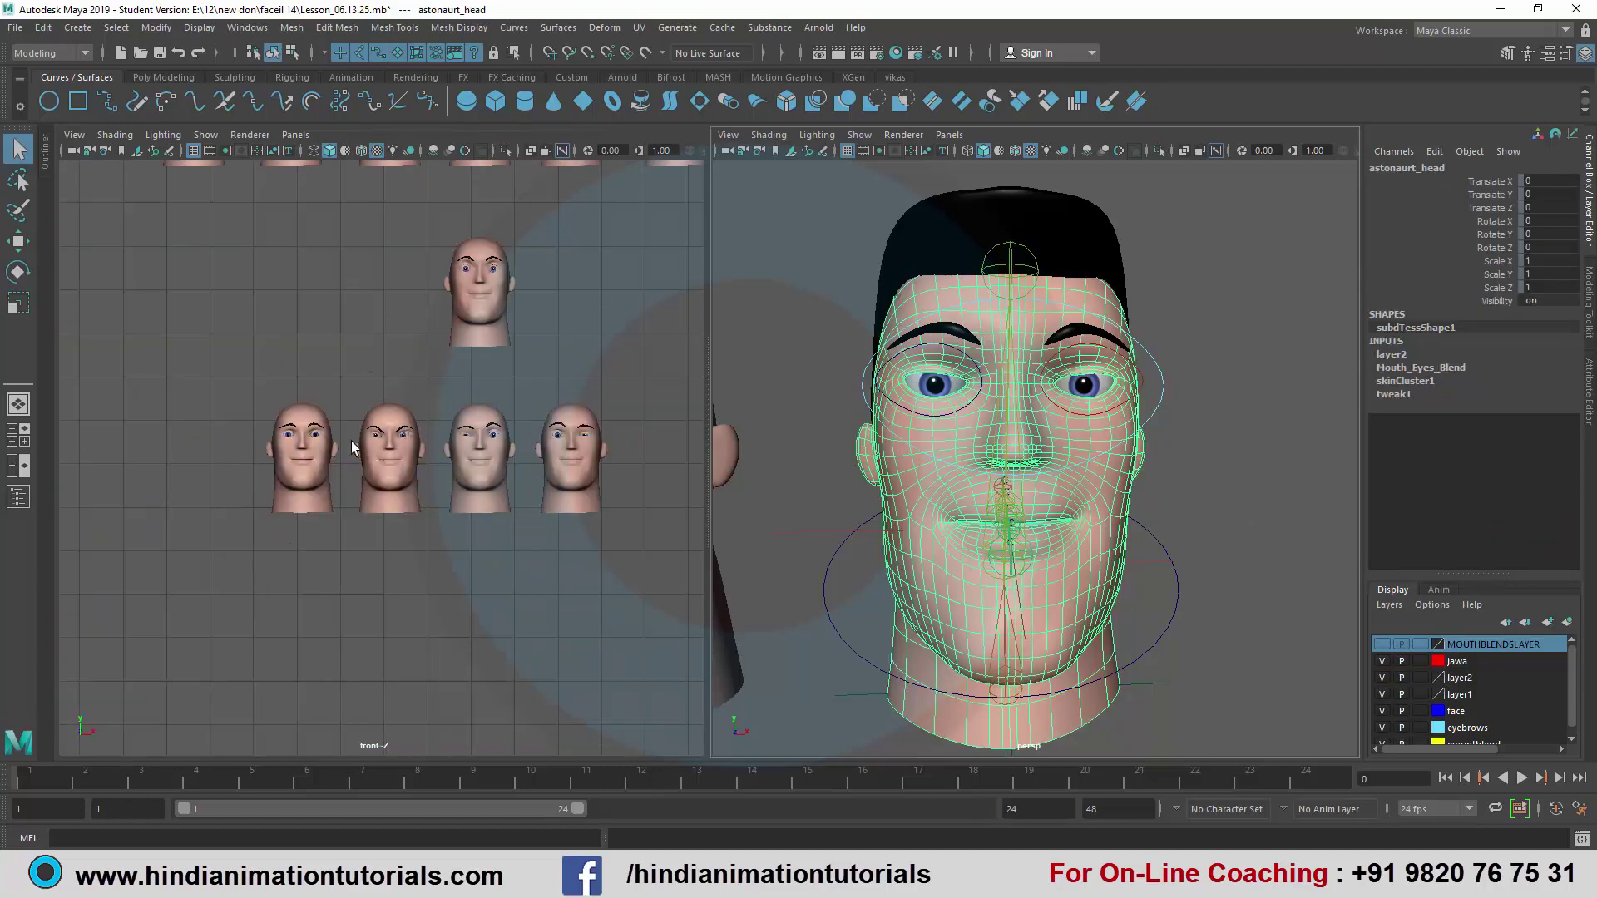
pyautogui.scroll(1, 442, 452)
pyautogui.scroll(2, 322, 461)
pyautogui.click(324, 463)
pyautogui.scroll(2, 350, 471)
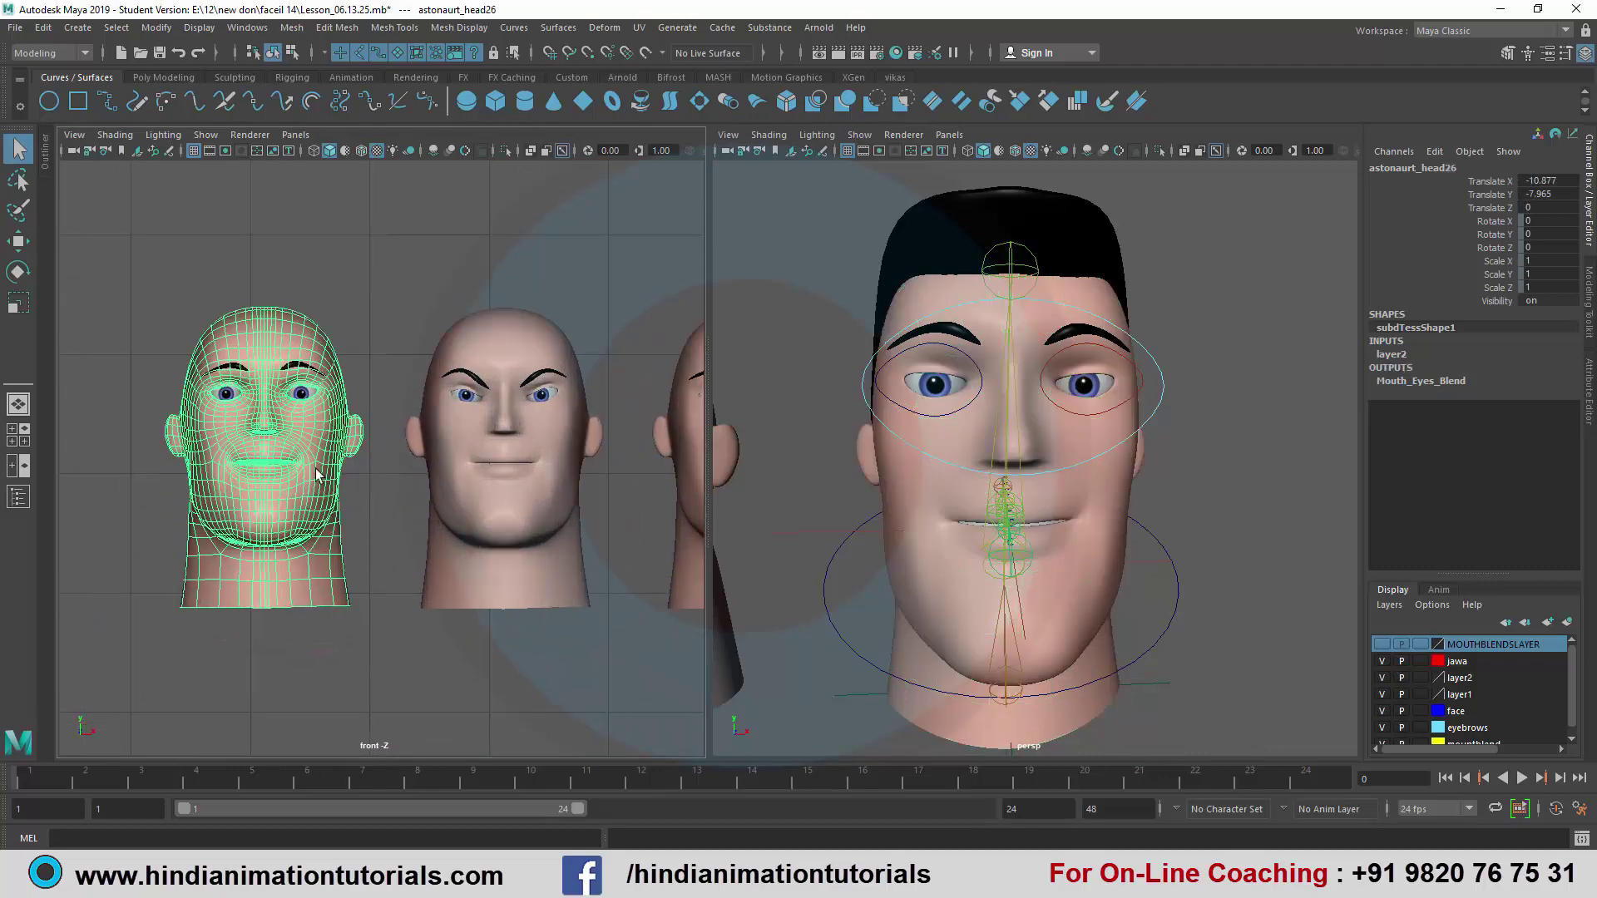
pyautogui.scroll(1, 366, 466)
pyautogui.scroll(2, 387, 465)
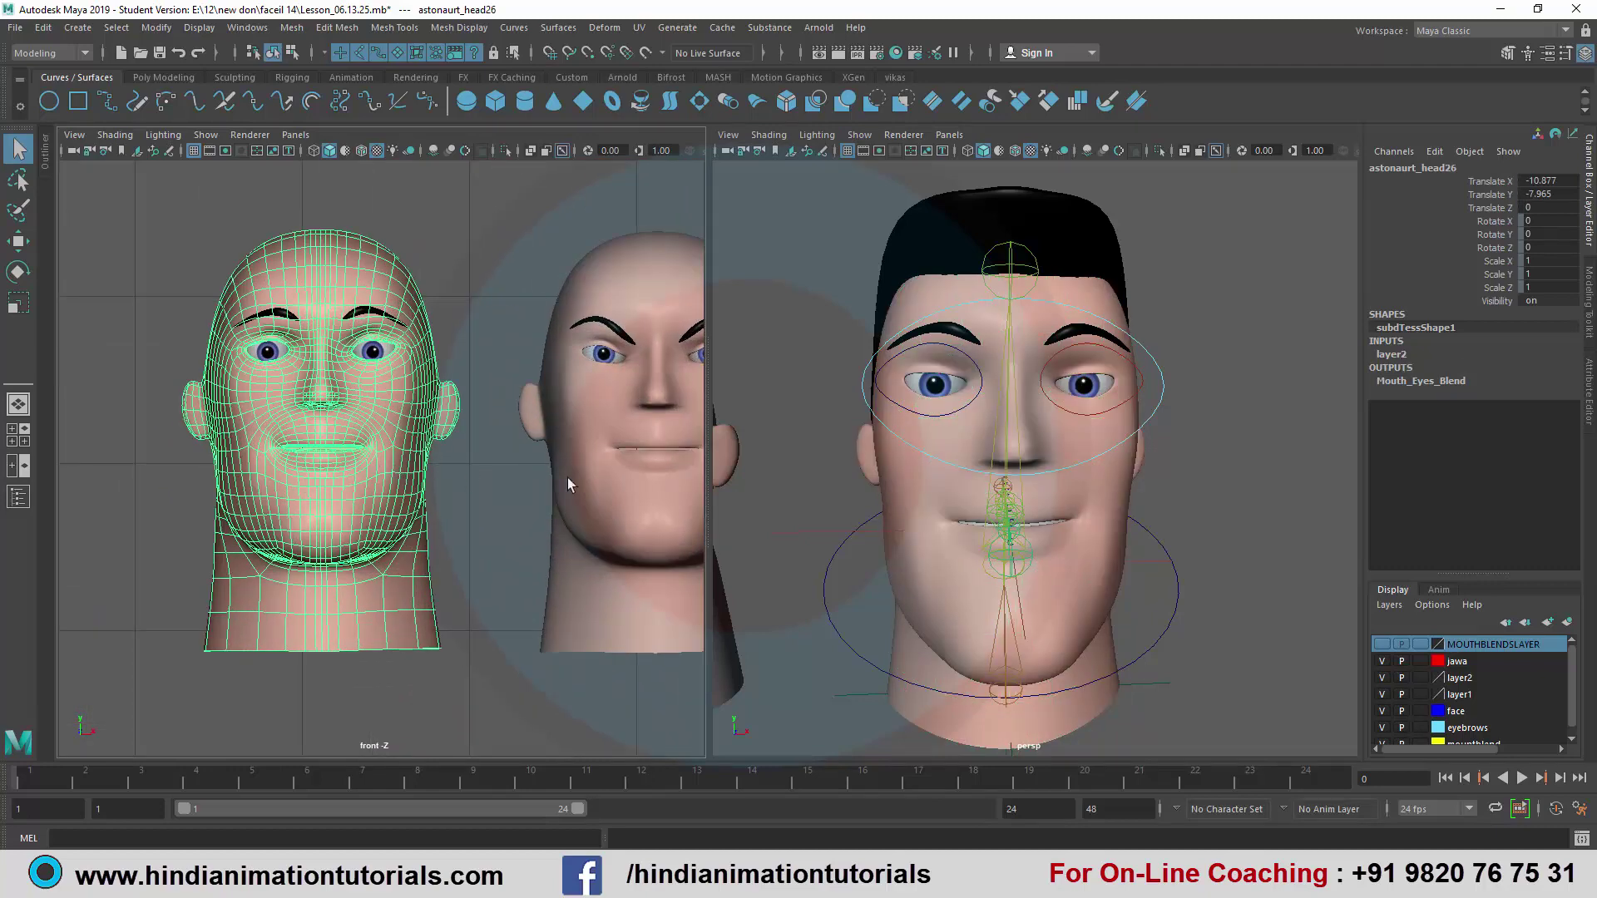
pyautogui.scroll(2, 448, 472)
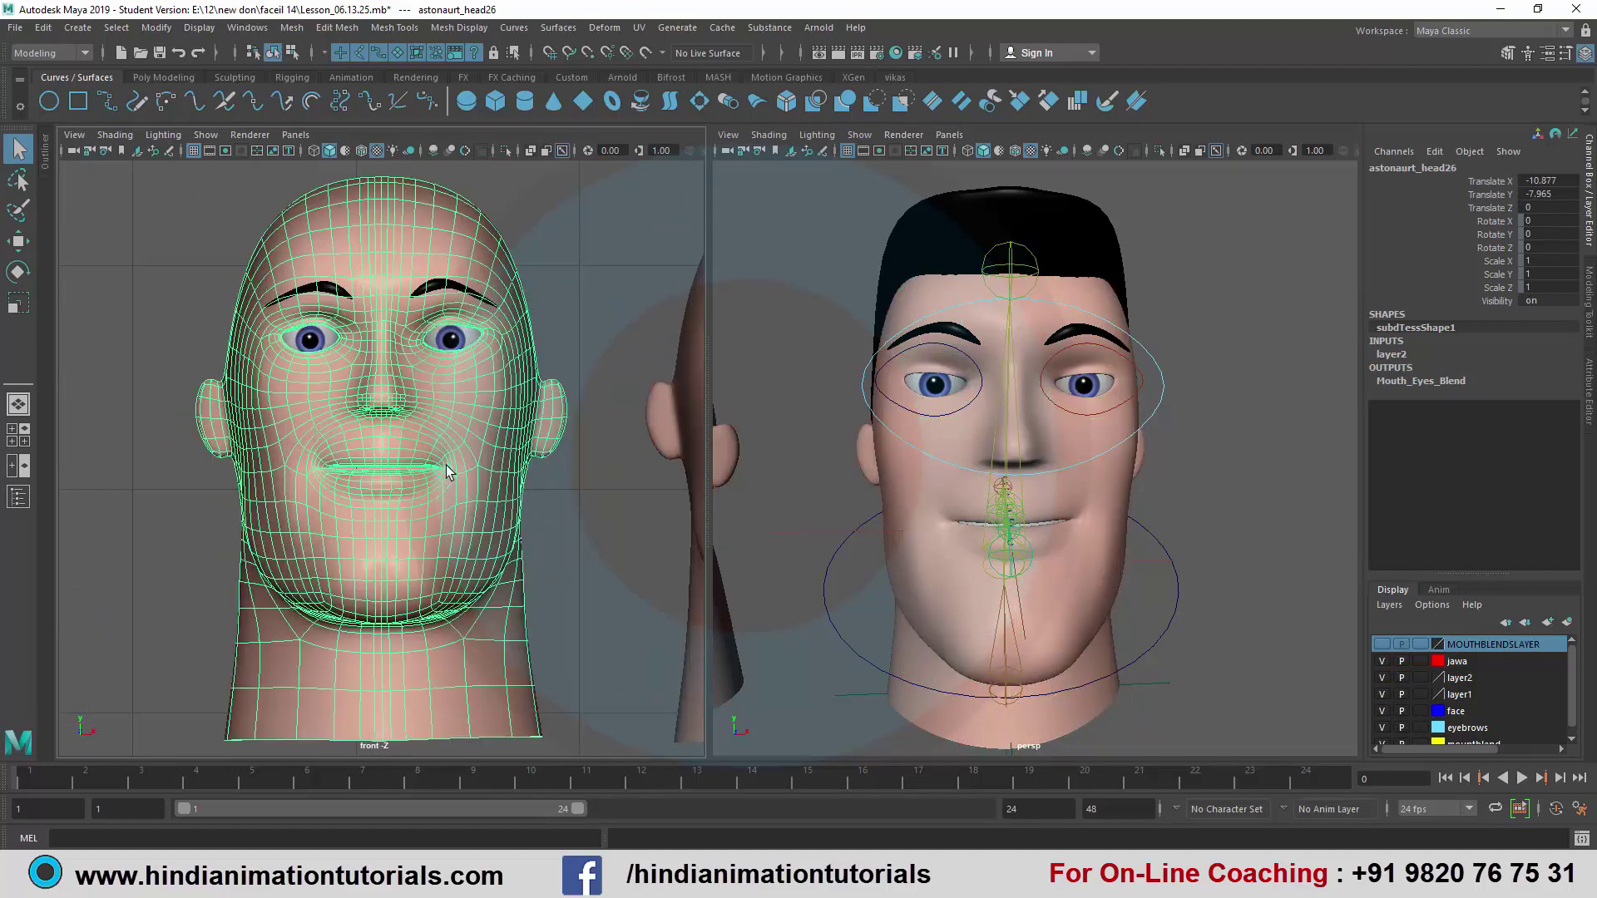
# - Select the astronaut head, raise its astonaurt_head26 weight in Mouth_Eyes_Blend to 1, then deselect
pyautogui.click(1116, 472)
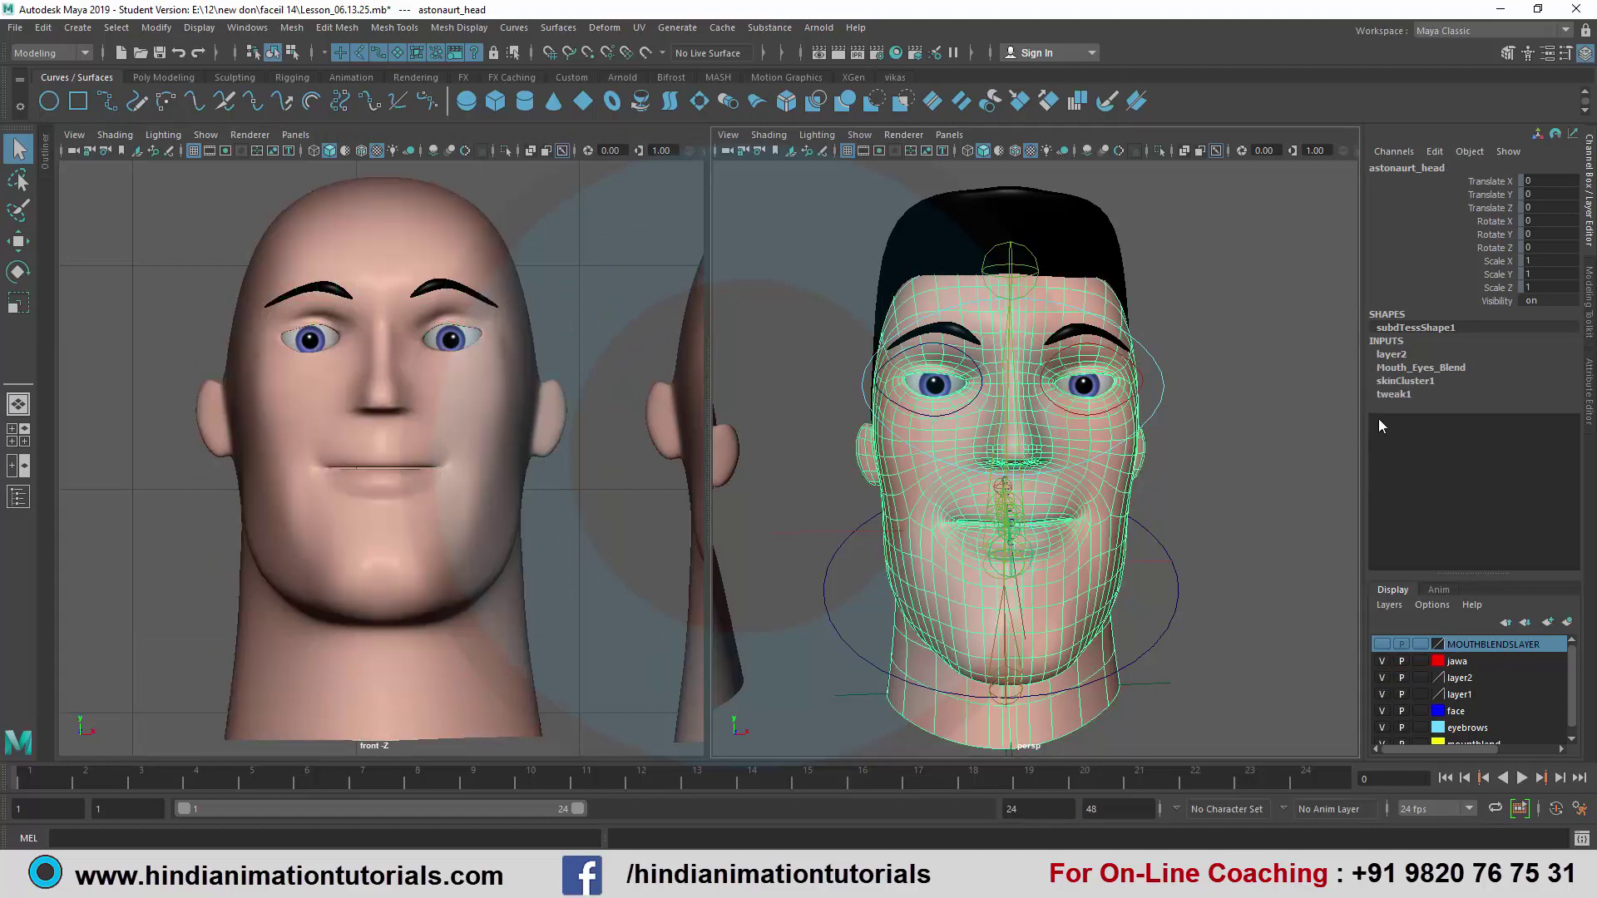
pyautogui.click(1404, 366)
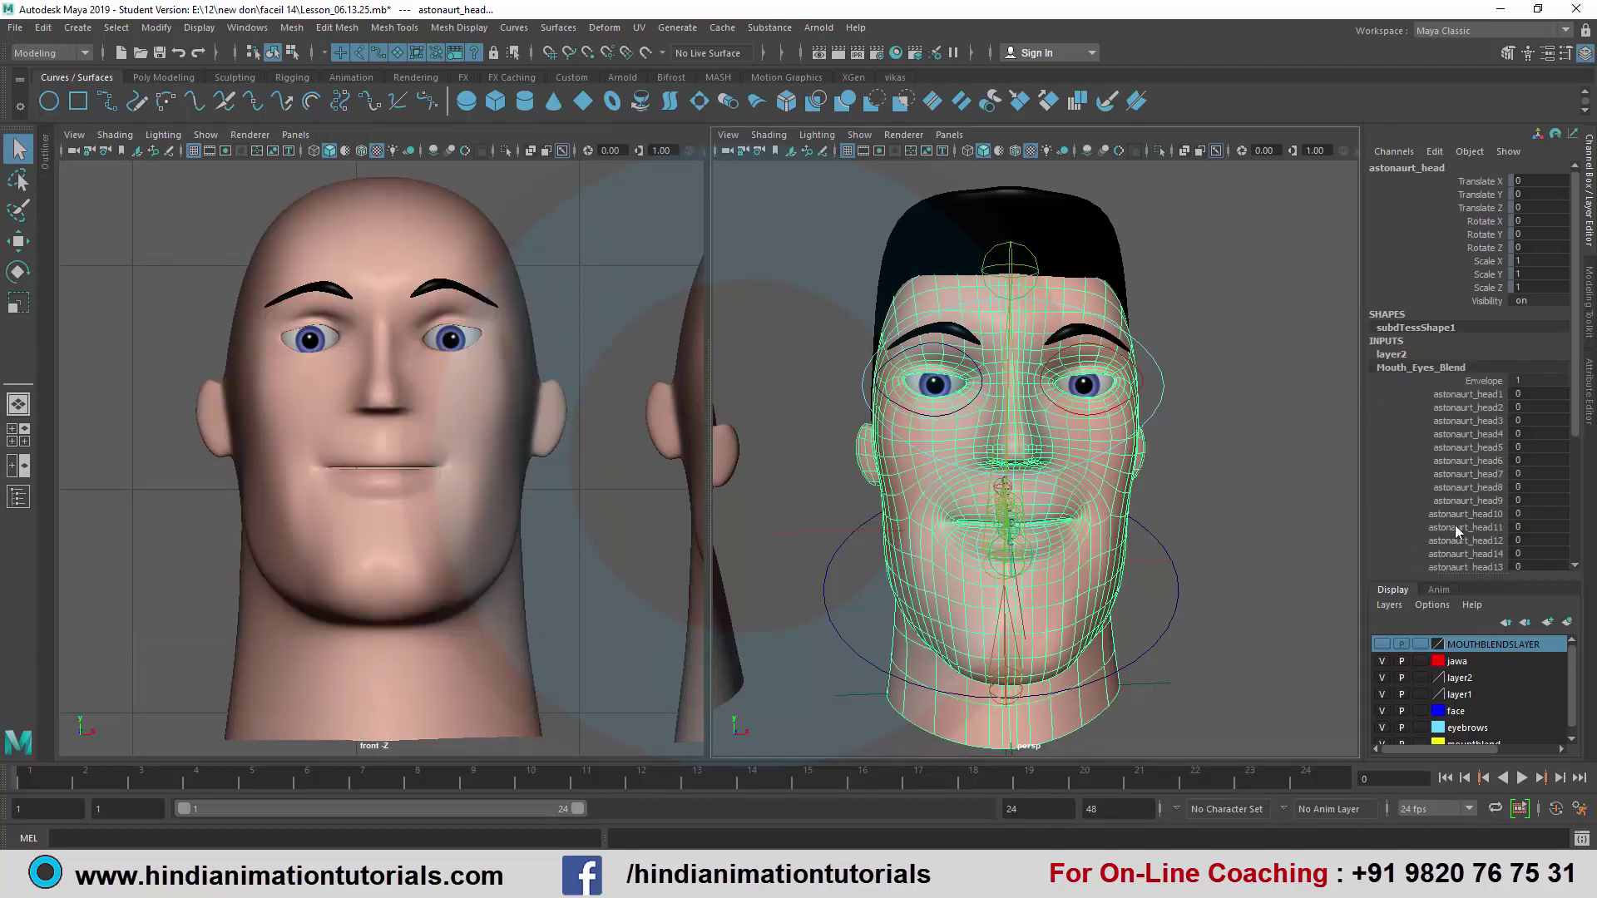
pyautogui.scroll(-3, 1484, 522)
pyautogui.scroll(-2, 1483, 522)
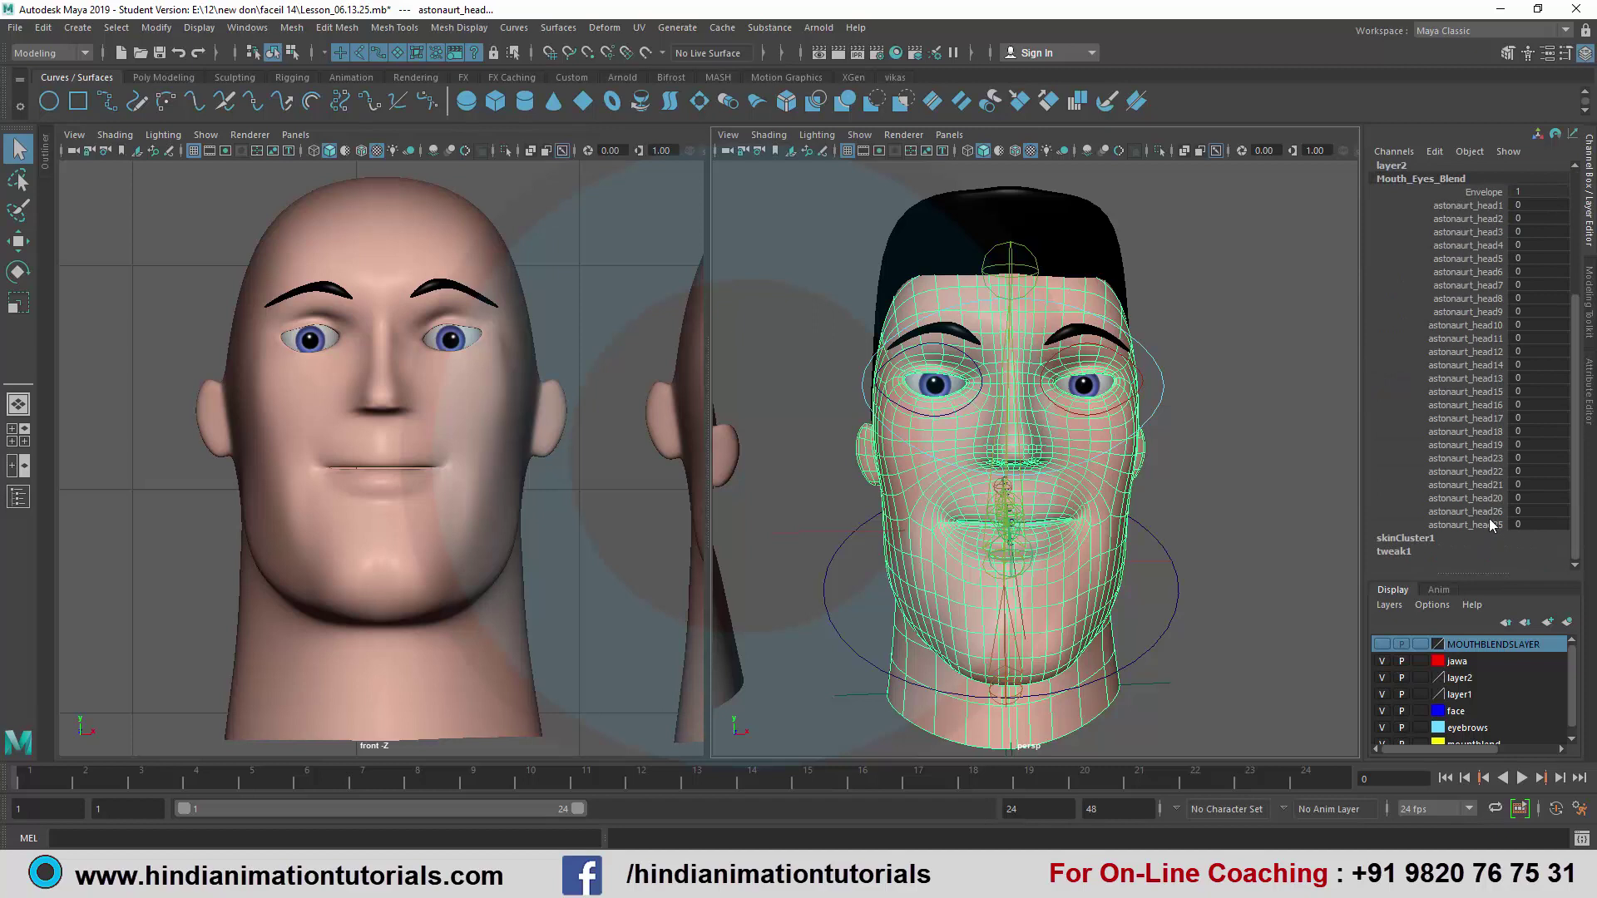
pyautogui.click(1489, 511)
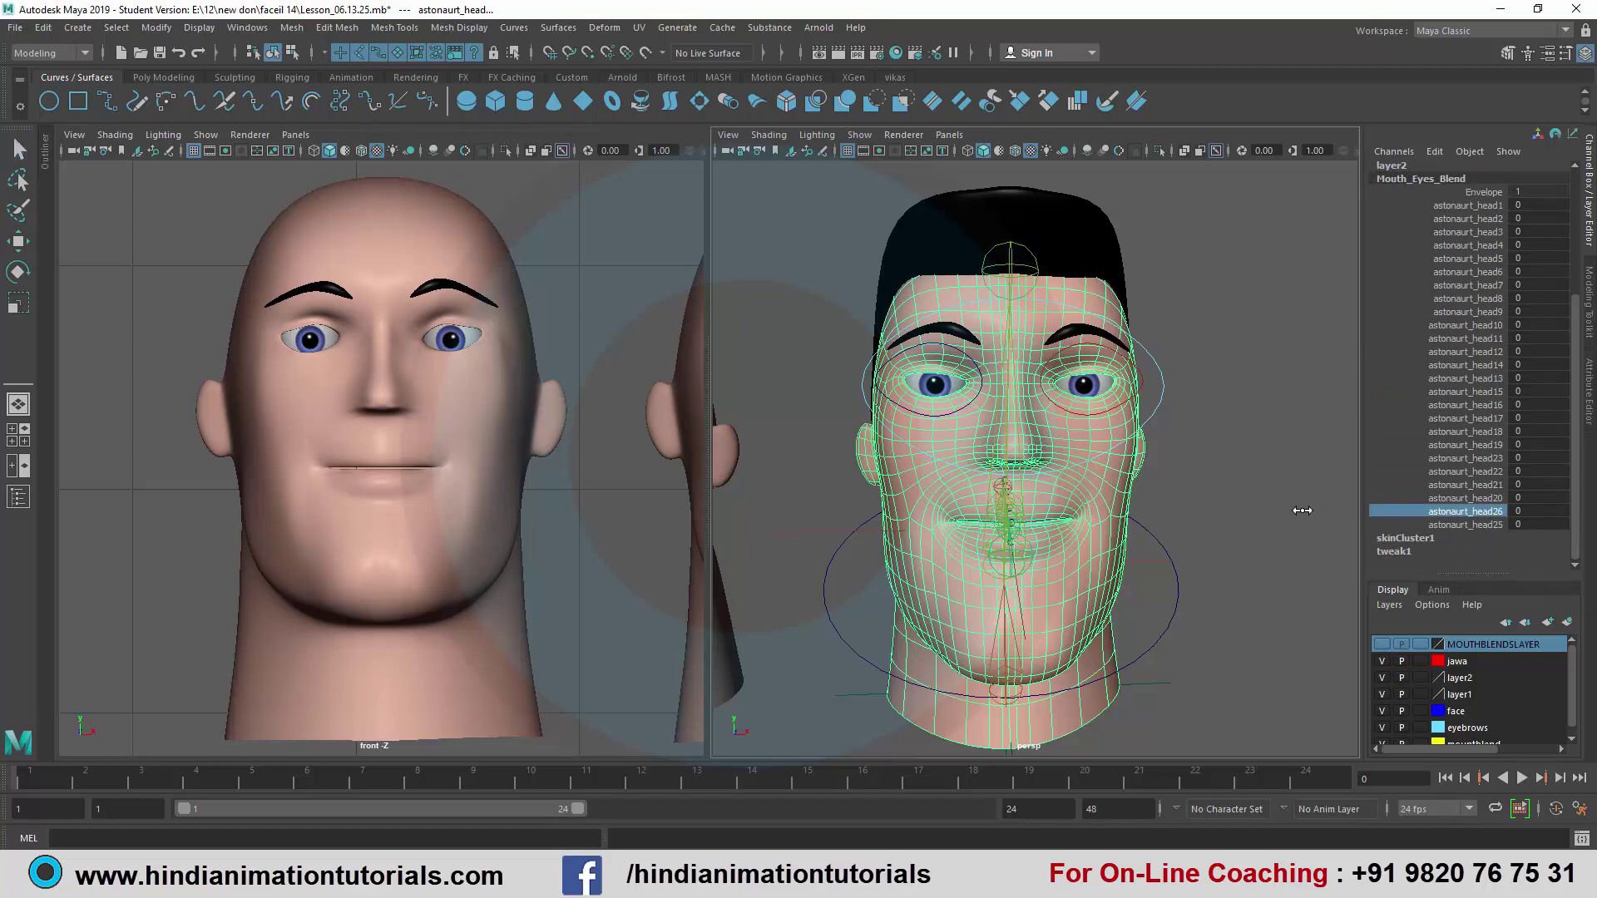
pyautogui.moveTo(1301, 510); pyautogui.dragTo(1345, 510, button='middle')
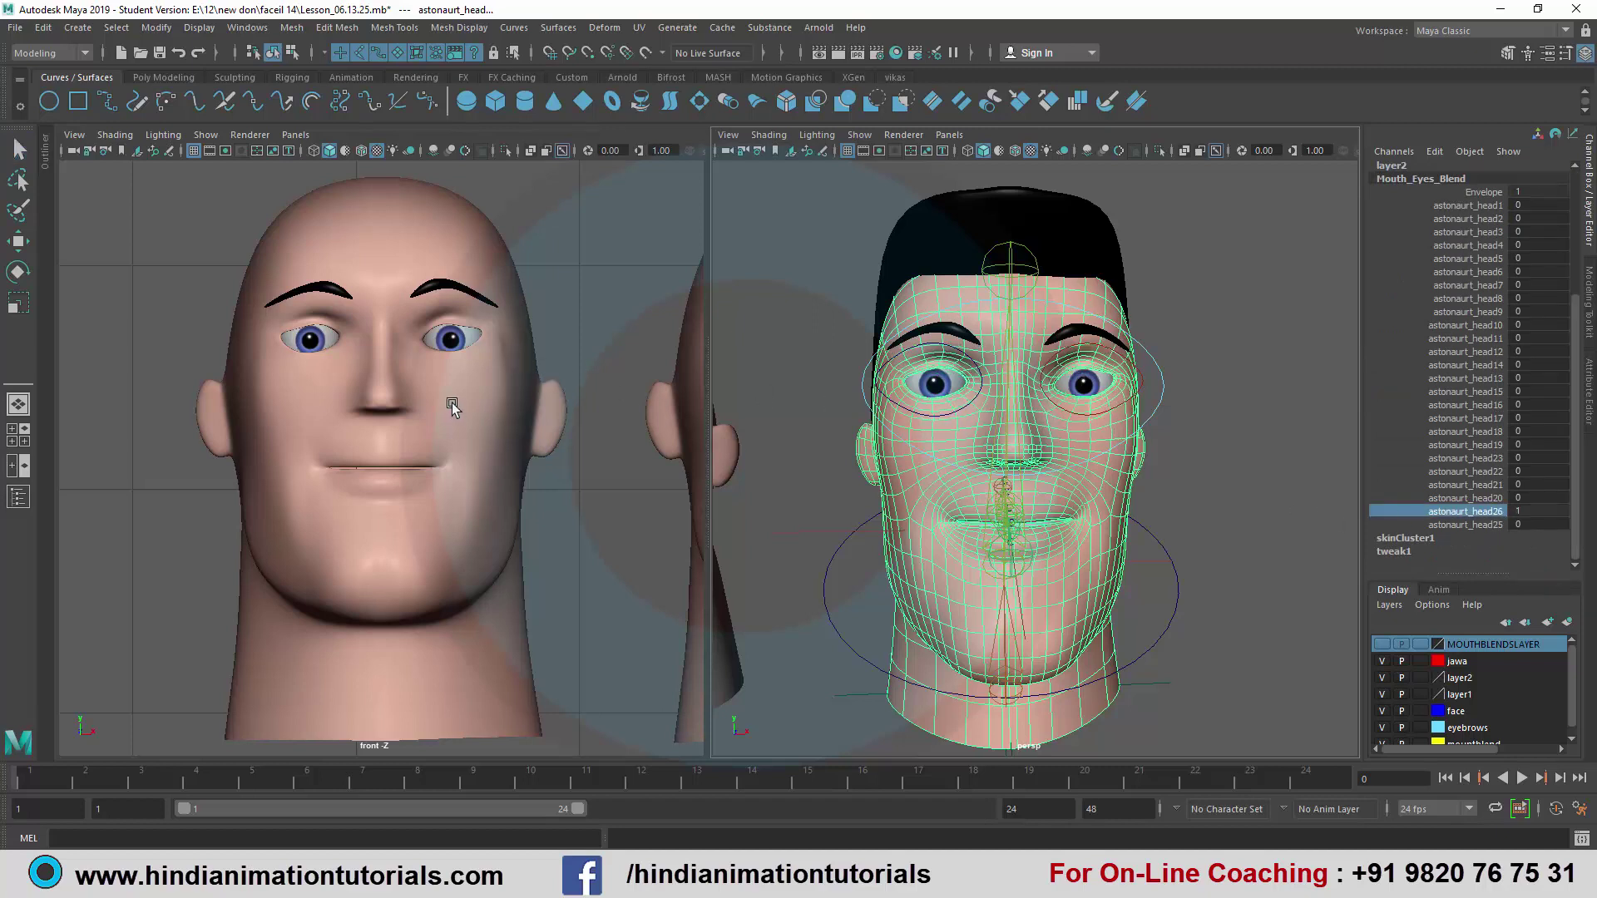
pyautogui.click(1223, 457)
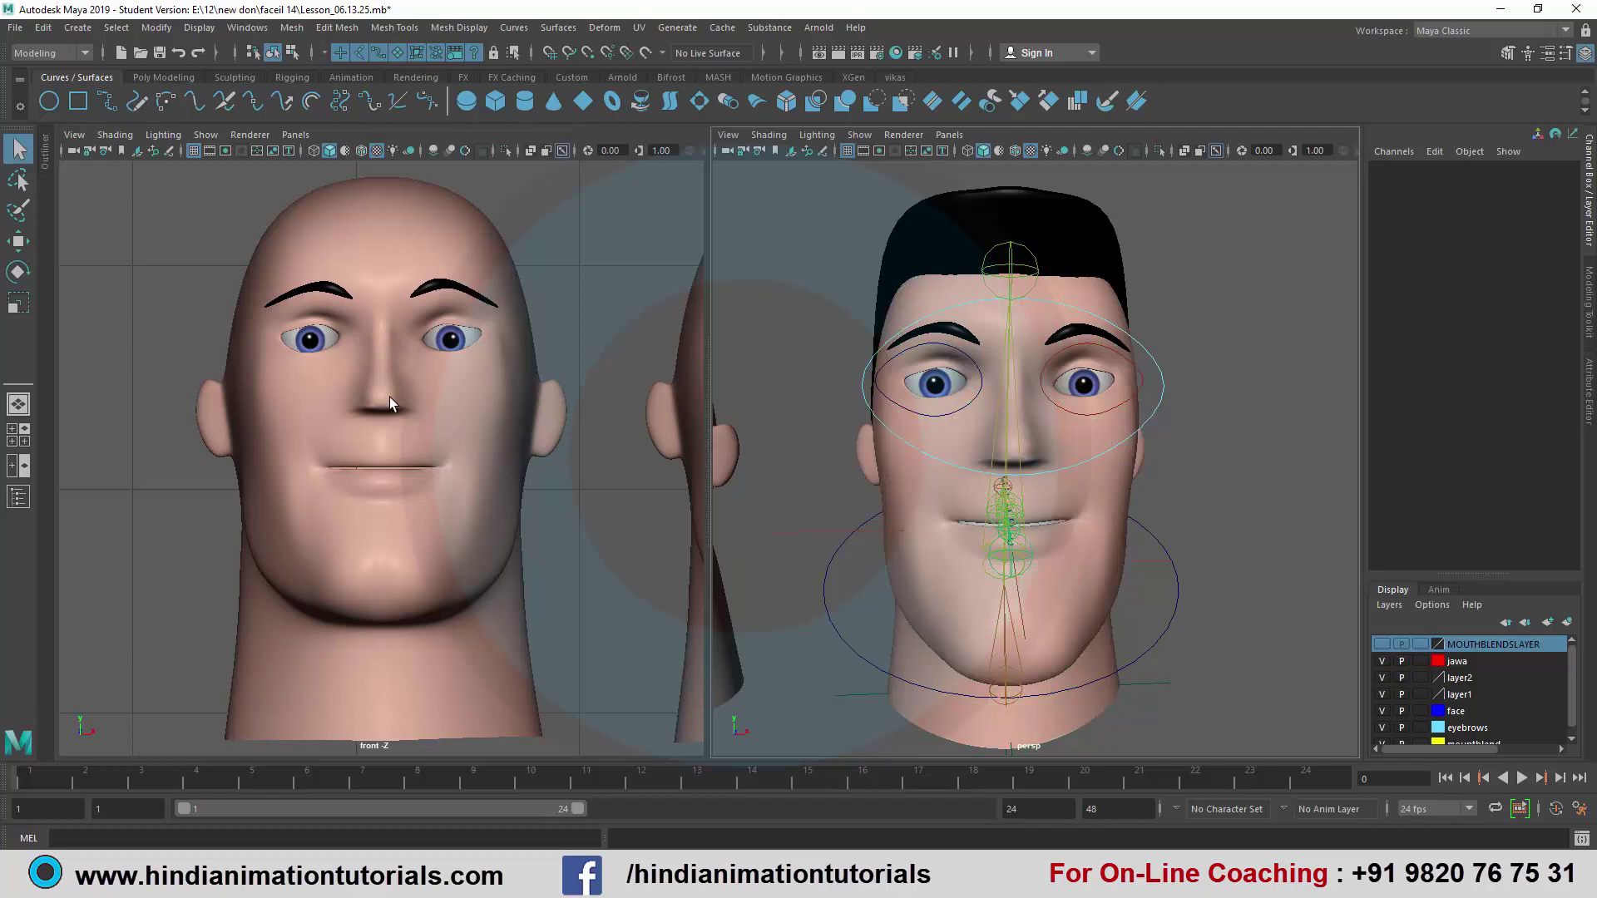
# - Select the astronaut head and expand the Mouth_Eyes_Blend target weights in the Channel Box
pyautogui.click(1110, 507)
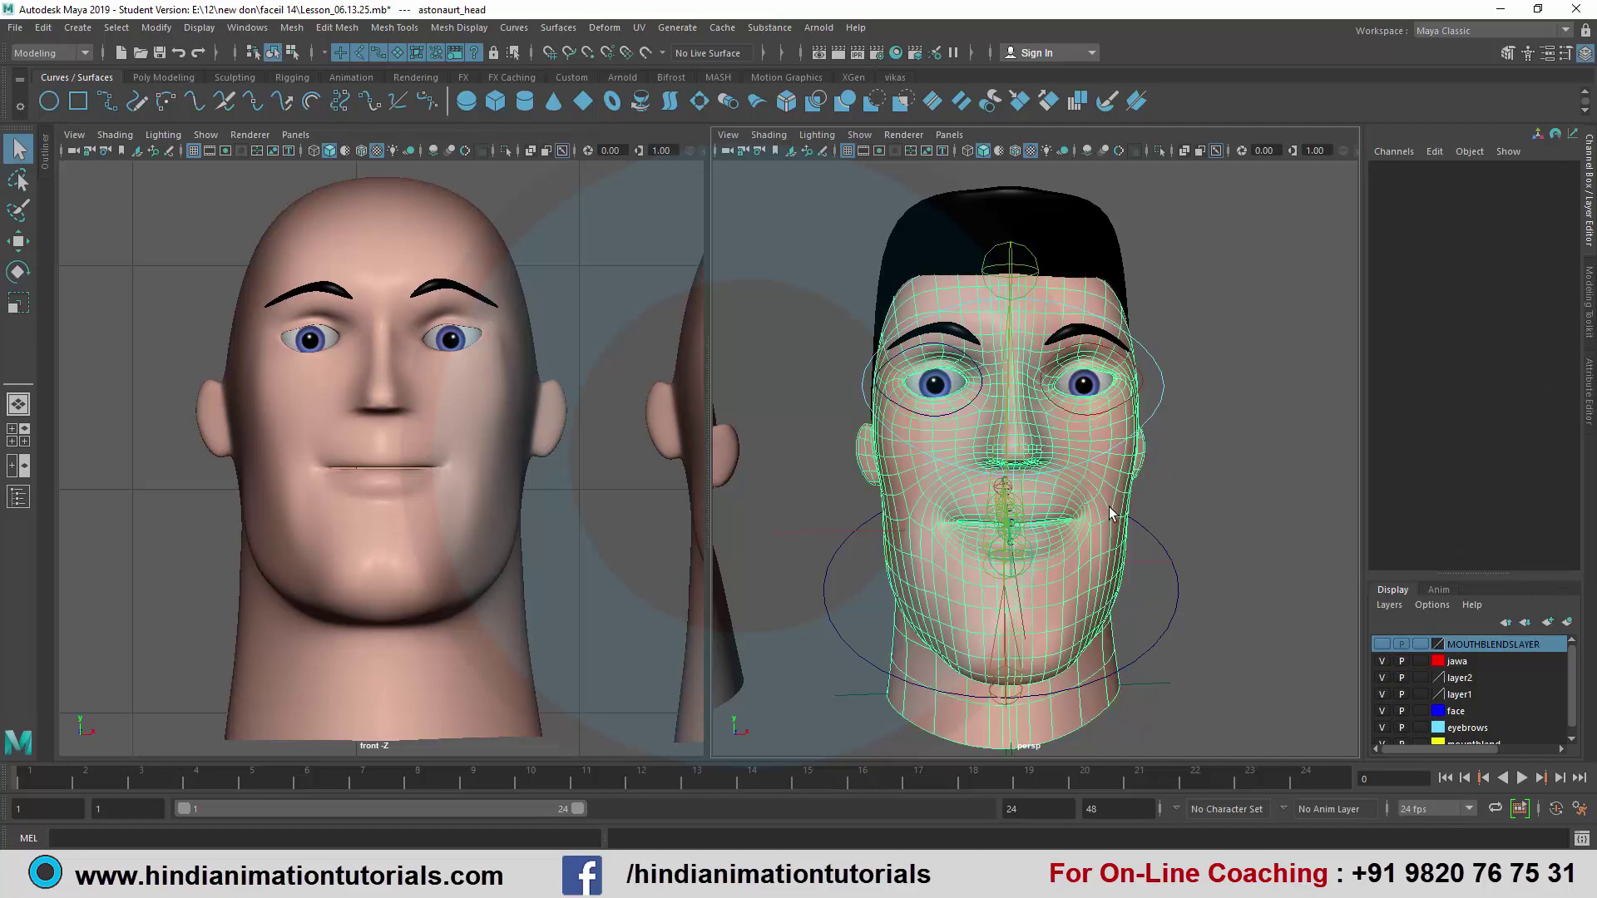
pyautogui.click(1419, 367)
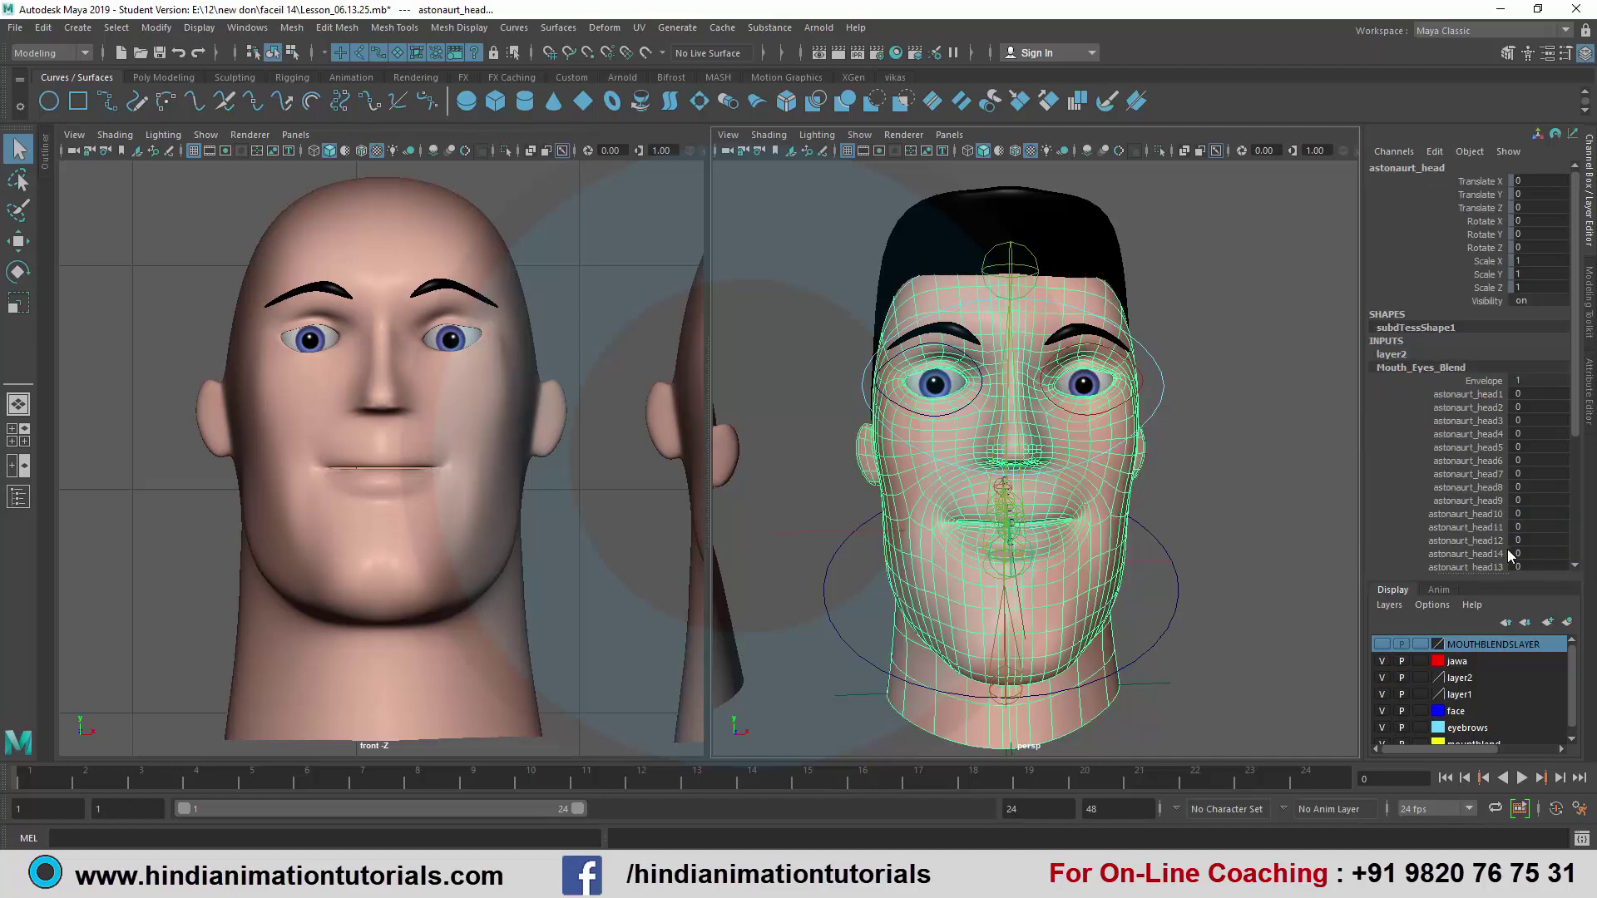
pyautogui.scroll(-3, 1505, 540)
pyautogui.scroll(-2, 1505, 534)
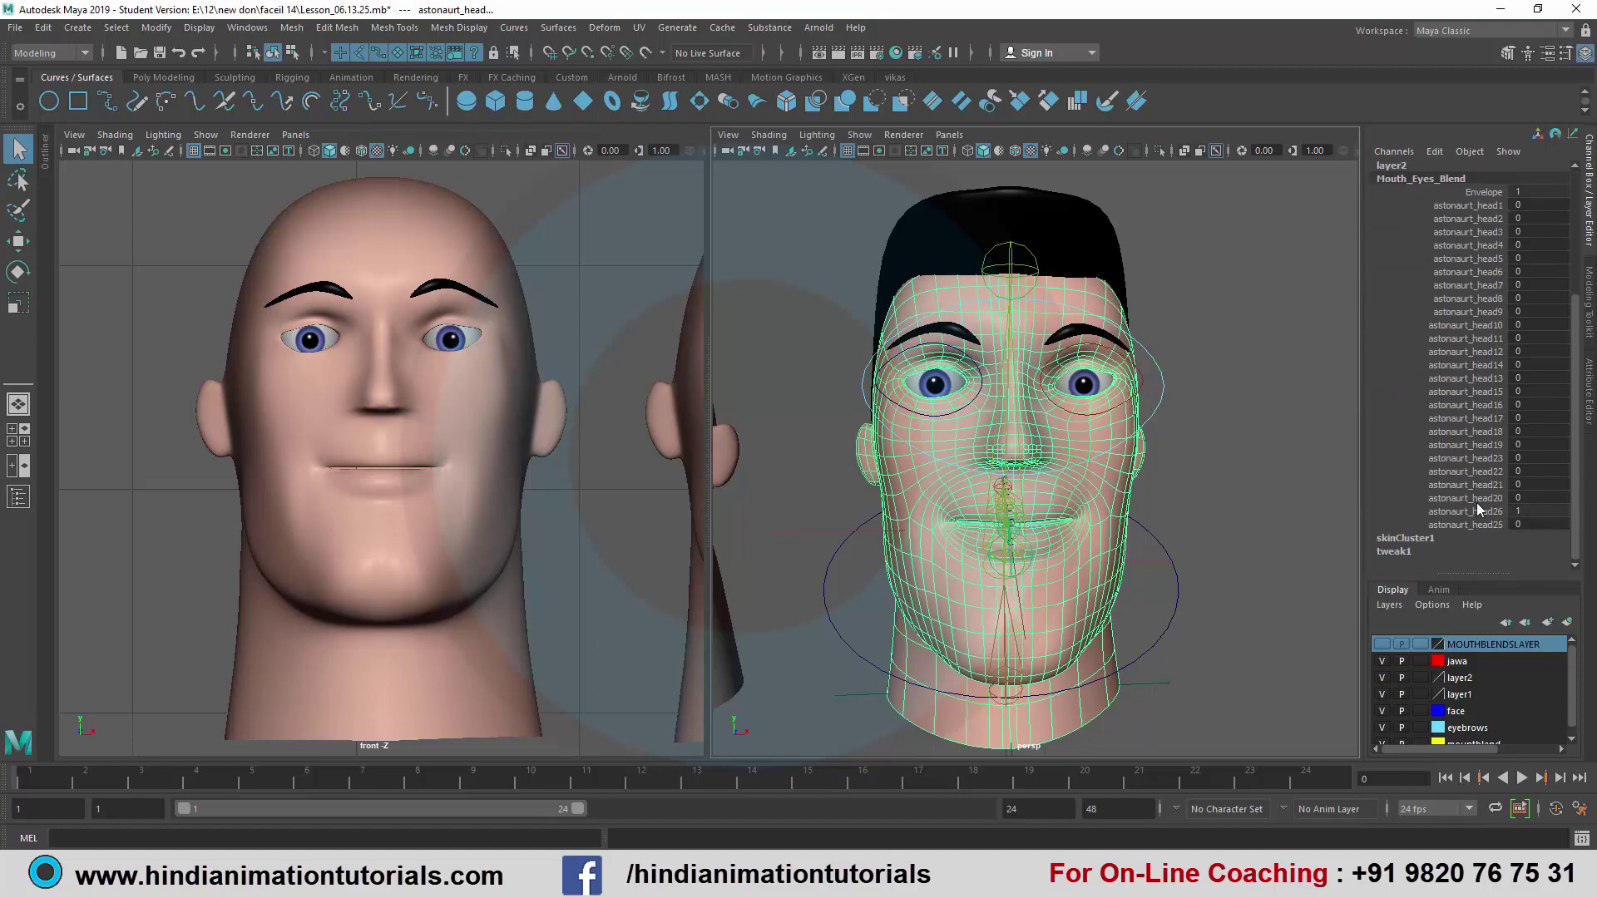
# - Set astonaurt_head17's weight to 0.05, then to 0.08, and deselect the head
pyautogui.click(1502, 418)
pyautogui.click(1539, 418)
pyautogui.write('.05')
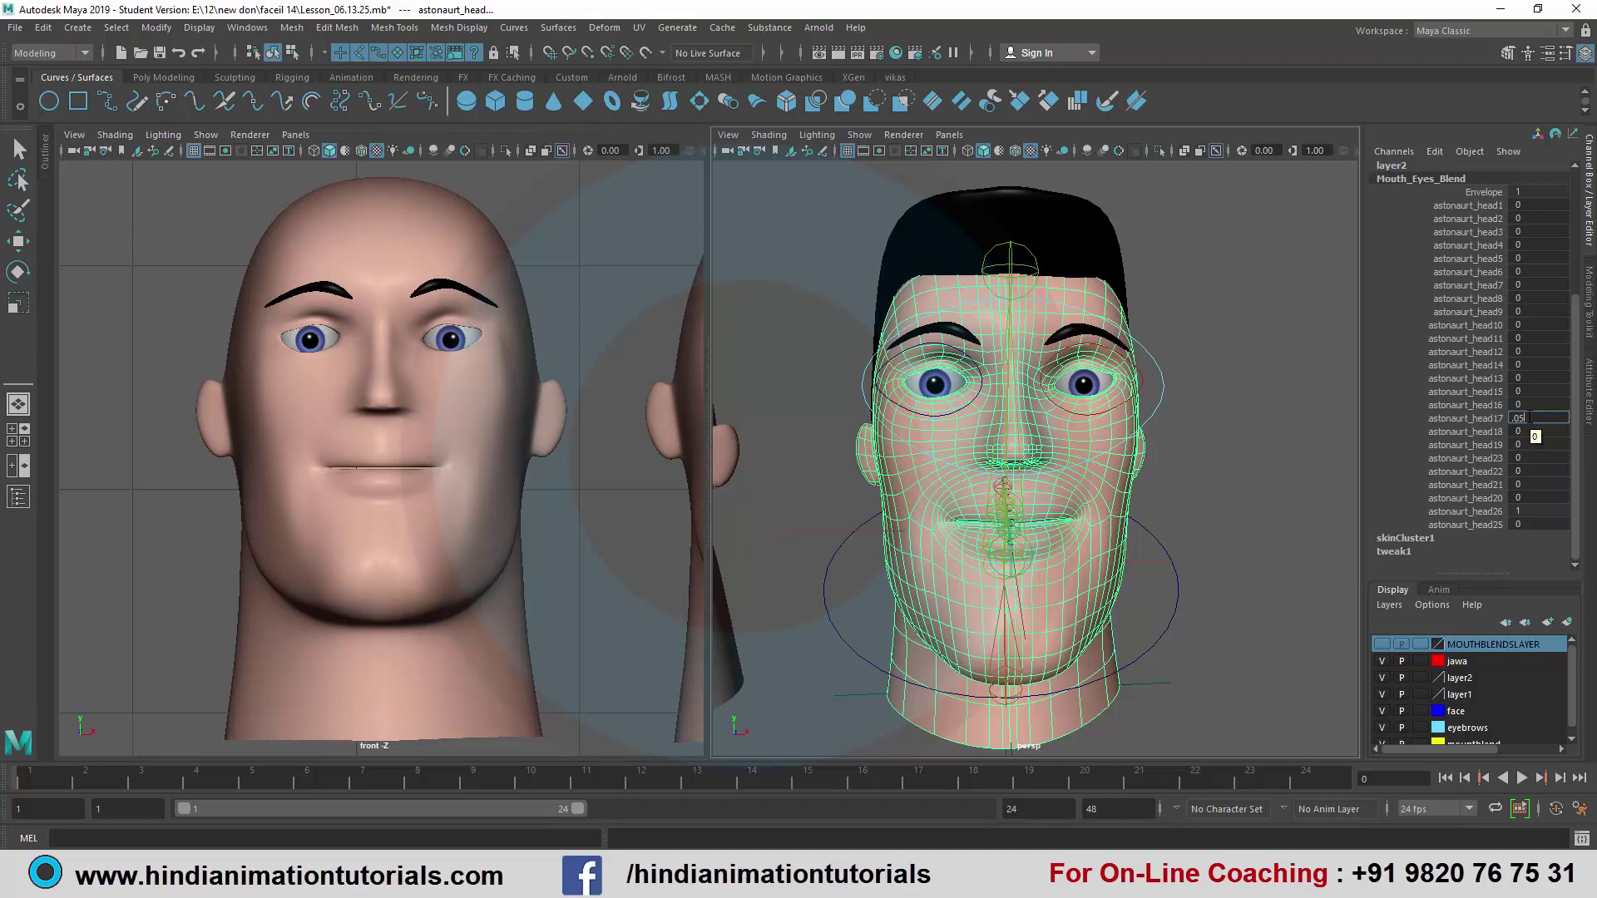
pyautogui.press('Return')
pyautogui.doubleClick(1549, 418)
pyautogui.press('Return')
pyautogui.click(1262, 416)
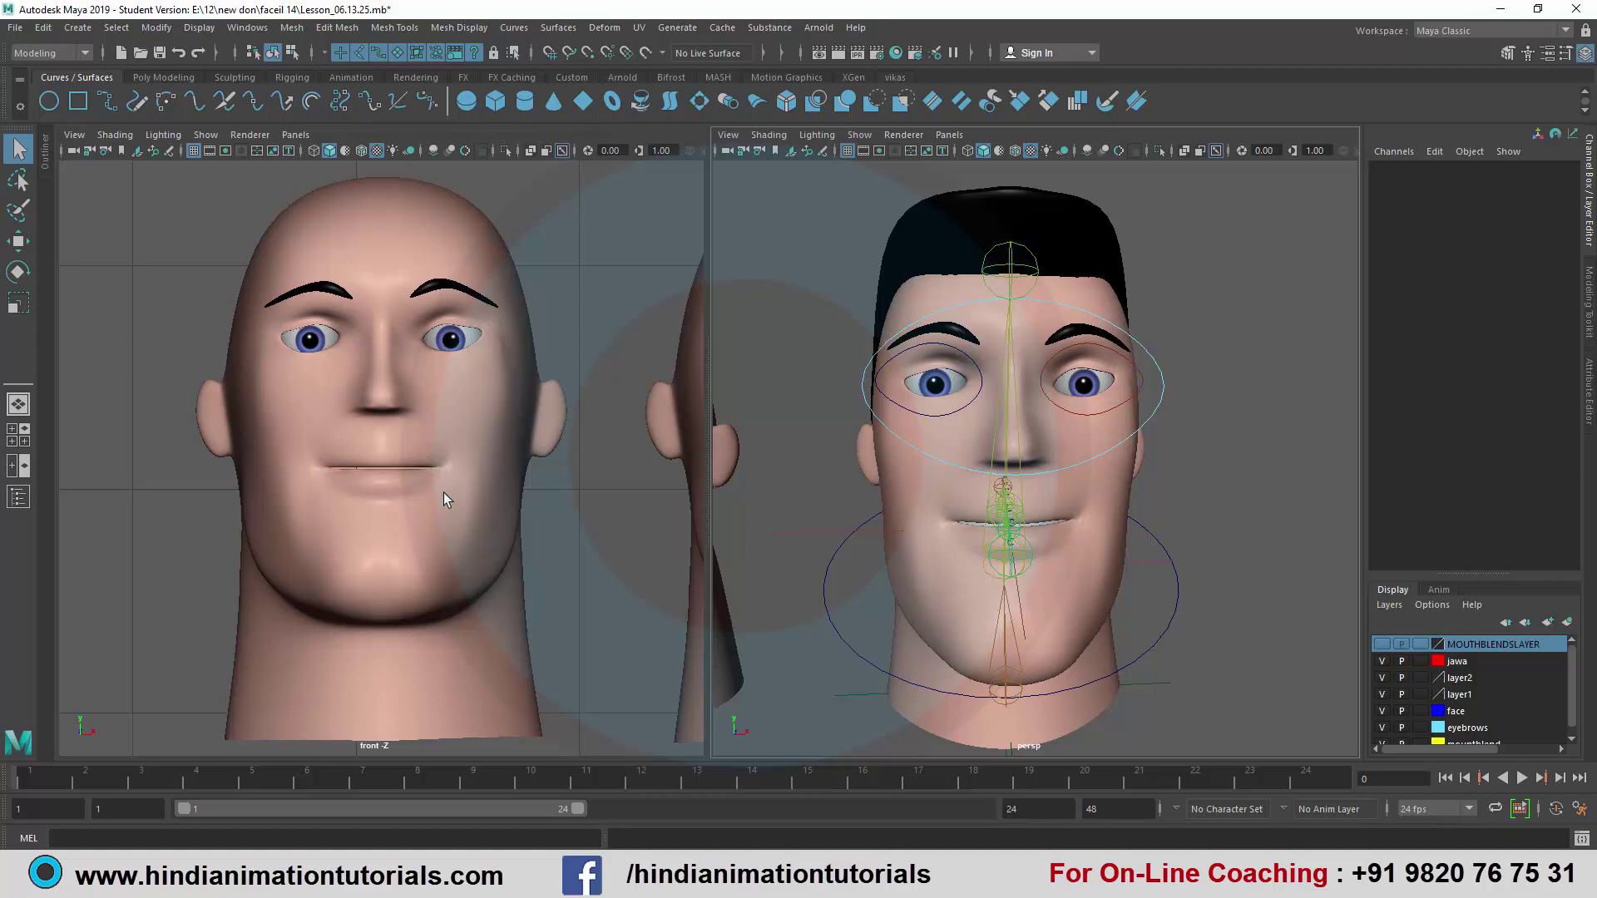
# - Zoom the perspective view out and back in, then reselect the astronaut head mesh
pyautogui.keyDown('alt'); pyautogui.moveTo(442, 492); pyautogui.dragTo(457, 477); pyautogui.keyUp('alt')
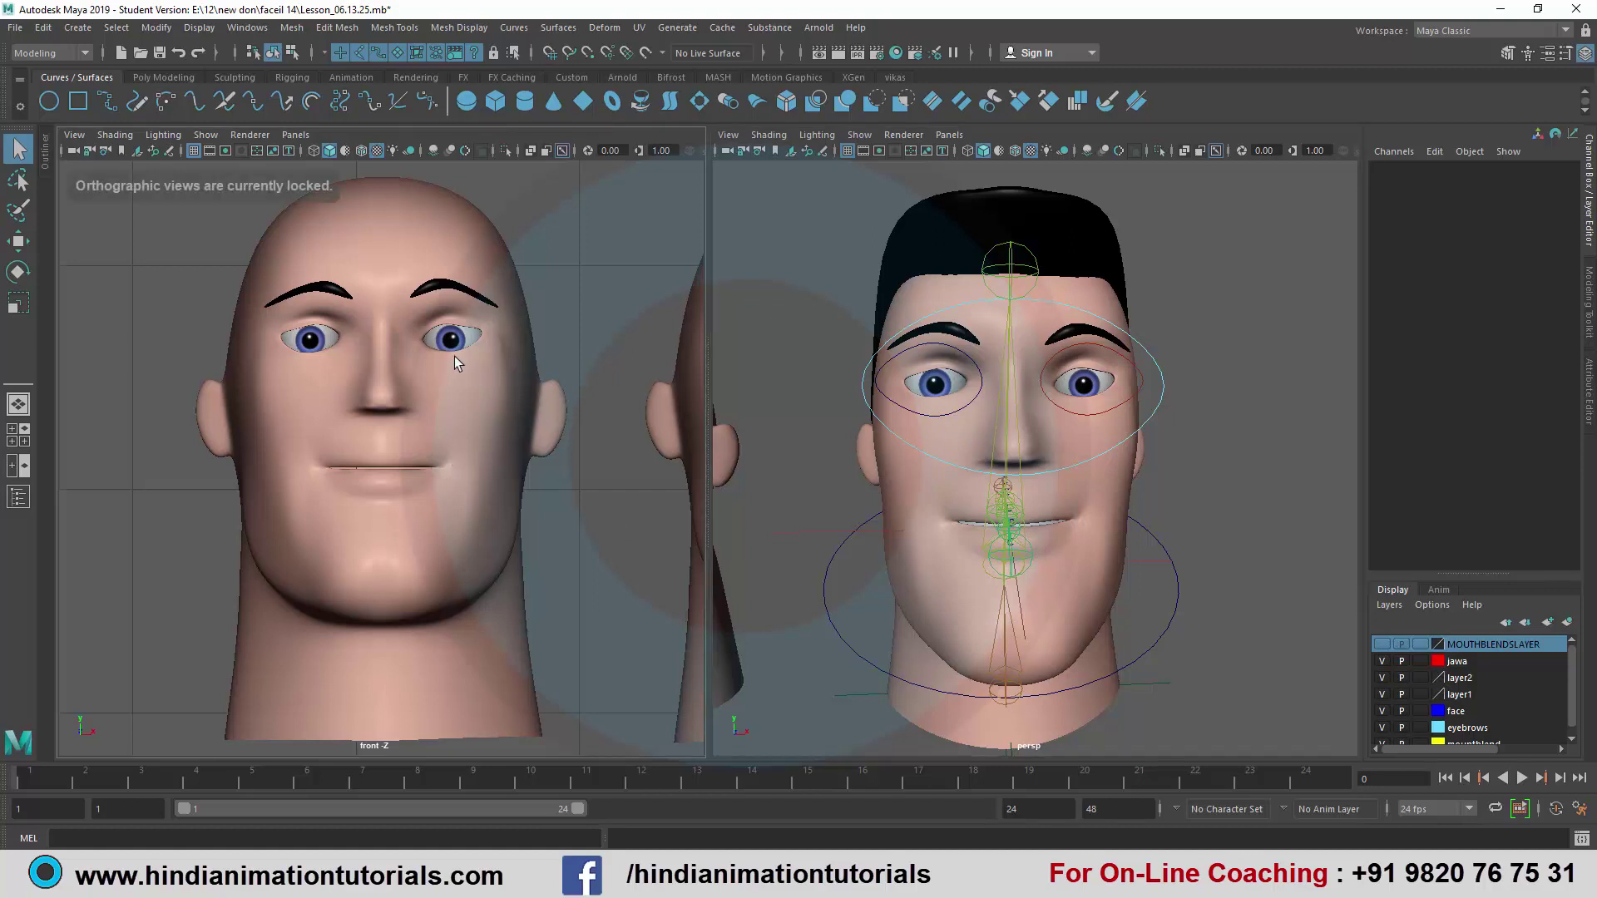
pyautogui.scroll(1, 984, 452)
pyautogui.scroll(-5, 977, 458)
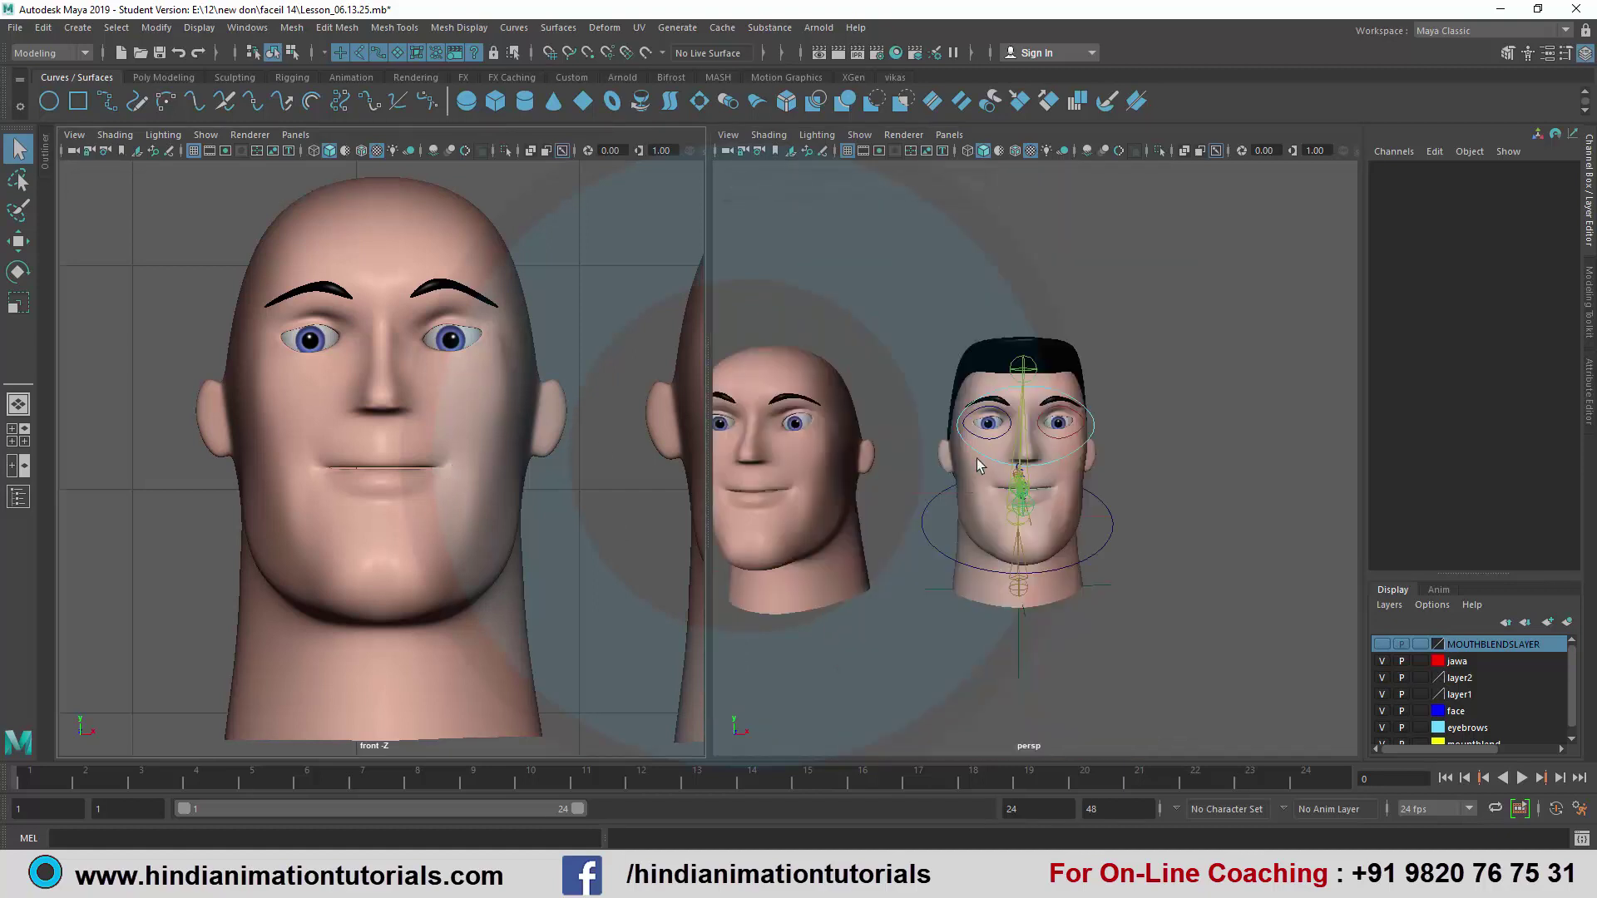
pyautogui.scroll(4, 1102, 469)
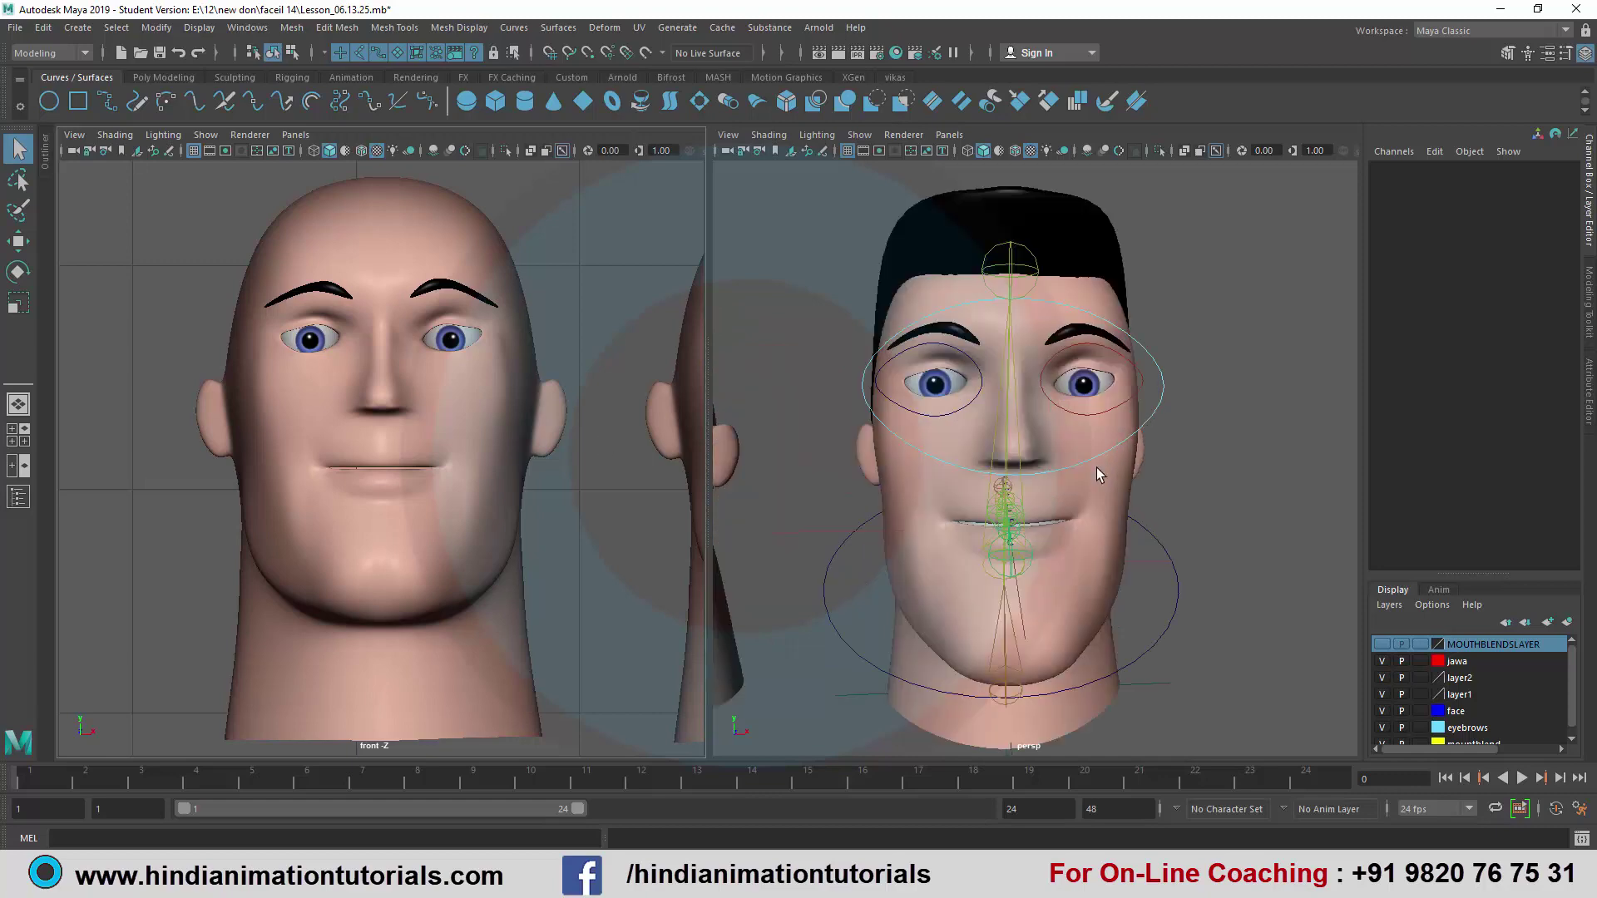
pyautogui.click(1096, 468)
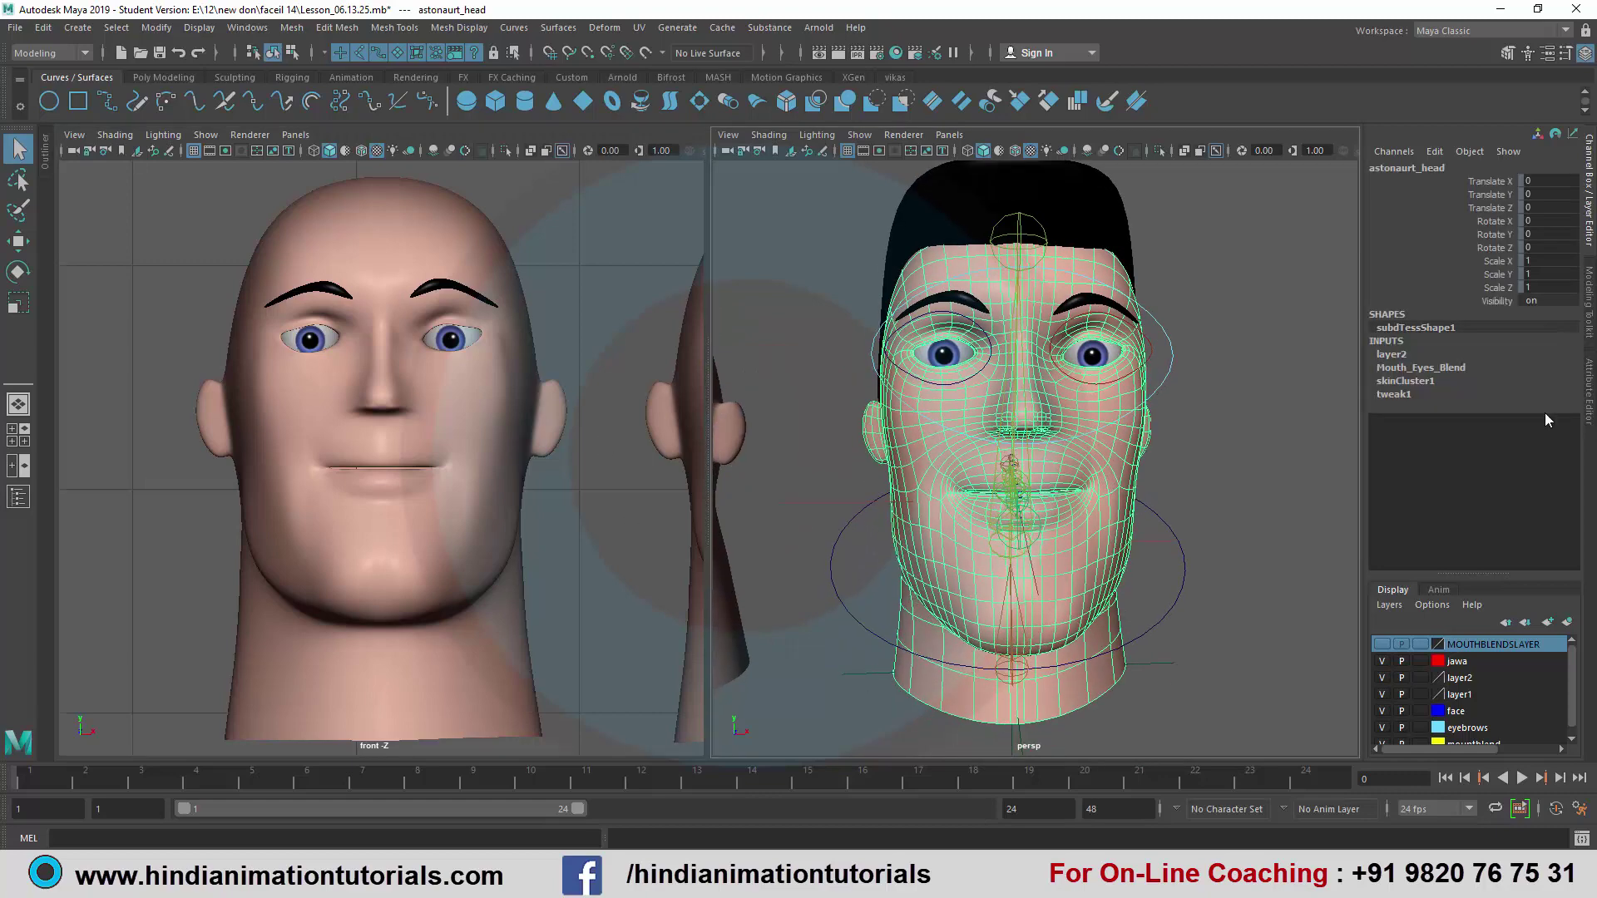
# - Test the astonaurt_head3 and head5 mouth targets, then raise astonaurt_head8 to 1 for a frown
pyautogui.click(1456, 369)
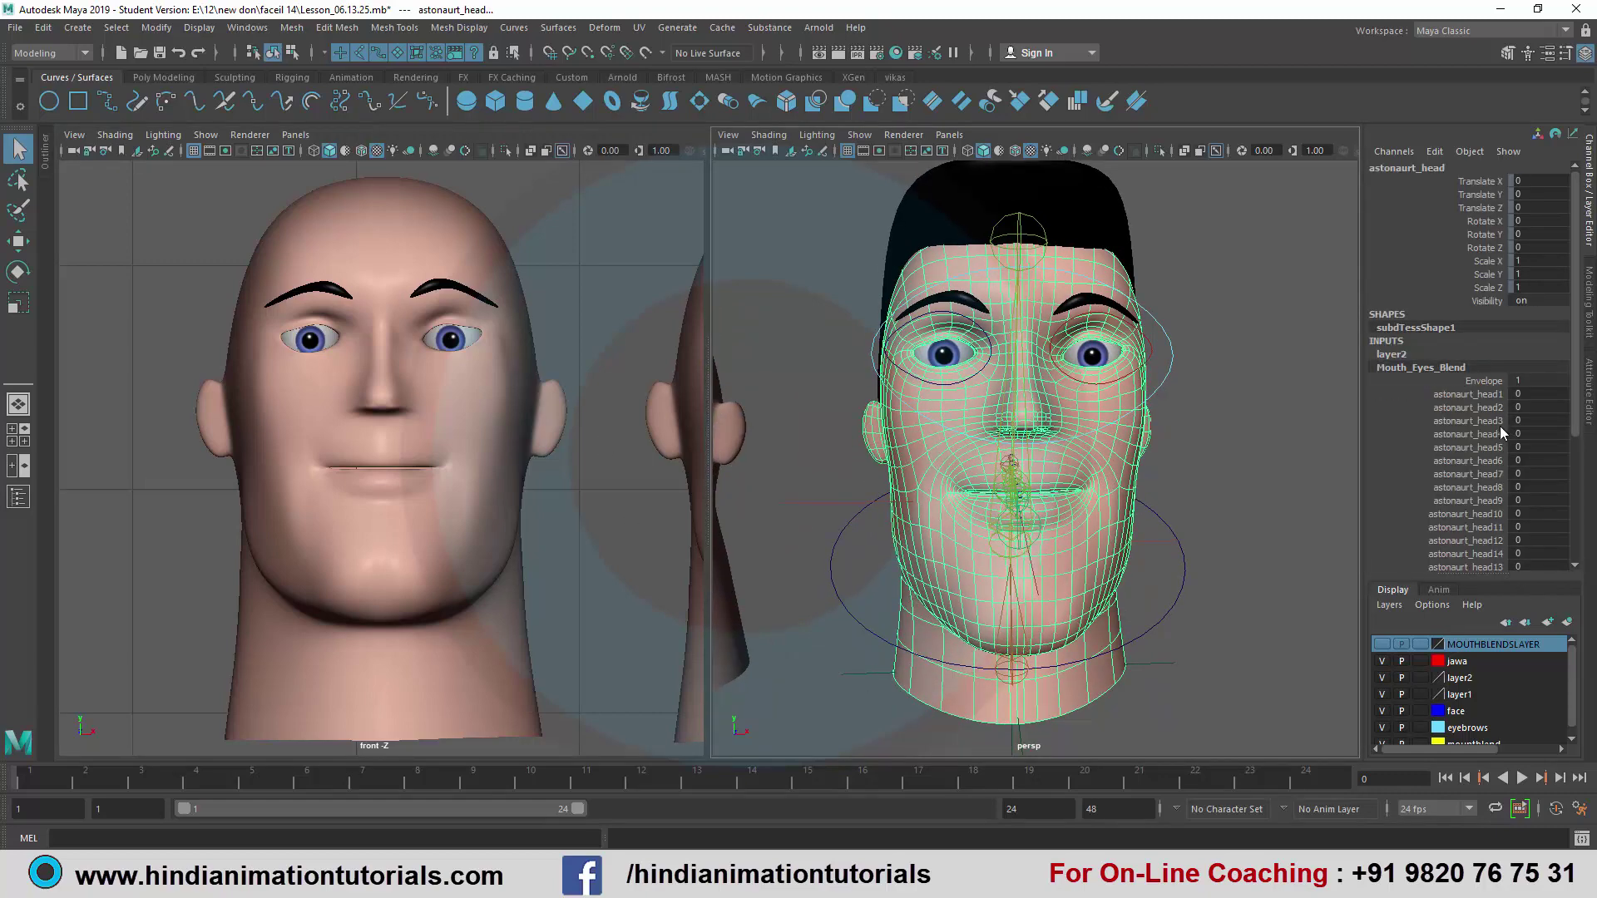
pyautogui.click(1489, 420)
pyautogui.moveTo(1271, 468)
pyautogui.mouseDown(button='middle')
pyautogui.moveTo(1307, 450)
pyautogui.moveTo(1260, 450)
pyautogui.moveTo(1302, 463)
pyautogui.mouseUp(button='middle')
pyautogui.click(1449, 449)
pyautogui.click(1467, 461)
pyautogui.click(1477, 487)
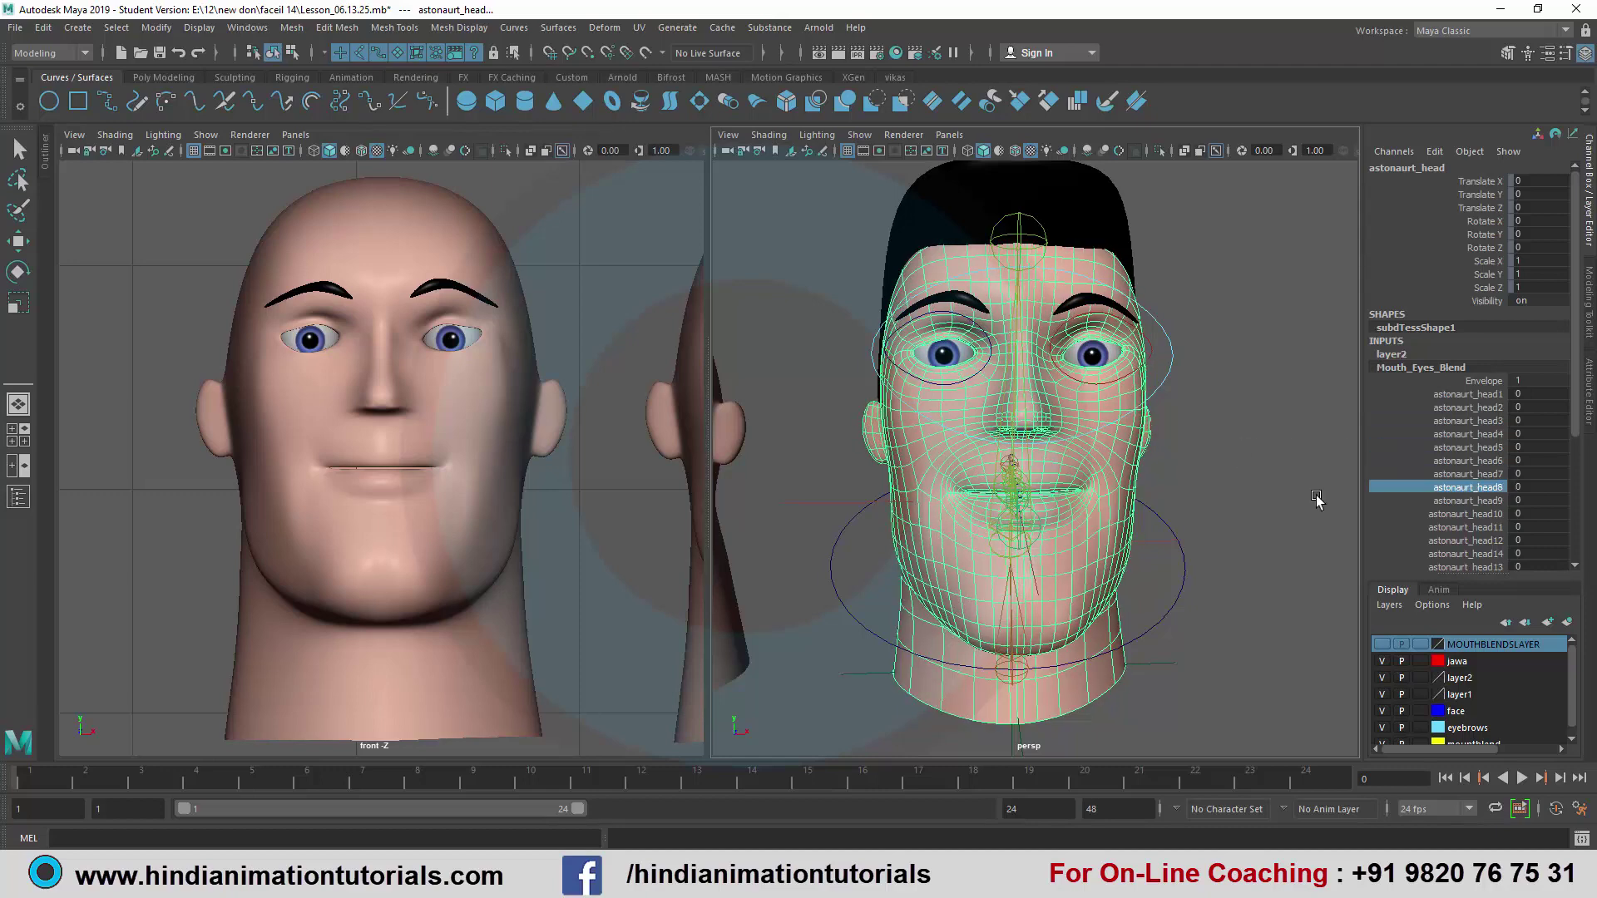
pyautogui.moveTo(1224, 496); pyautogui.dragTo(1349, 495, button='middle')
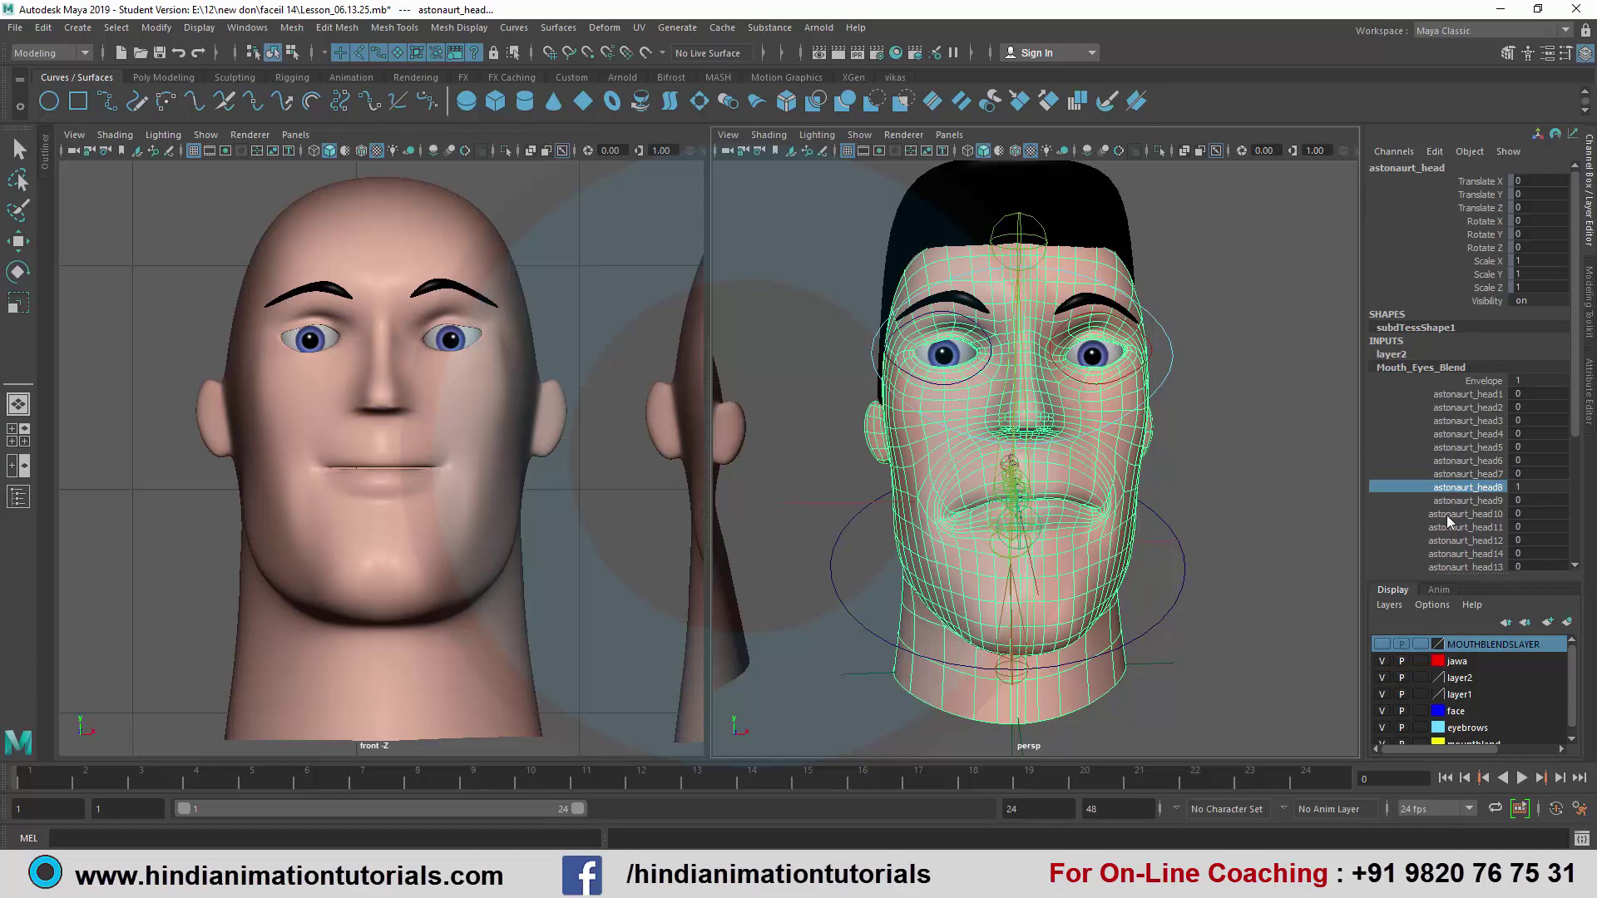
# - Set the astonaurt_head6 weight to 0.06
pyautogui.click(1488, 466)
pyautogui.click(1546, 461)
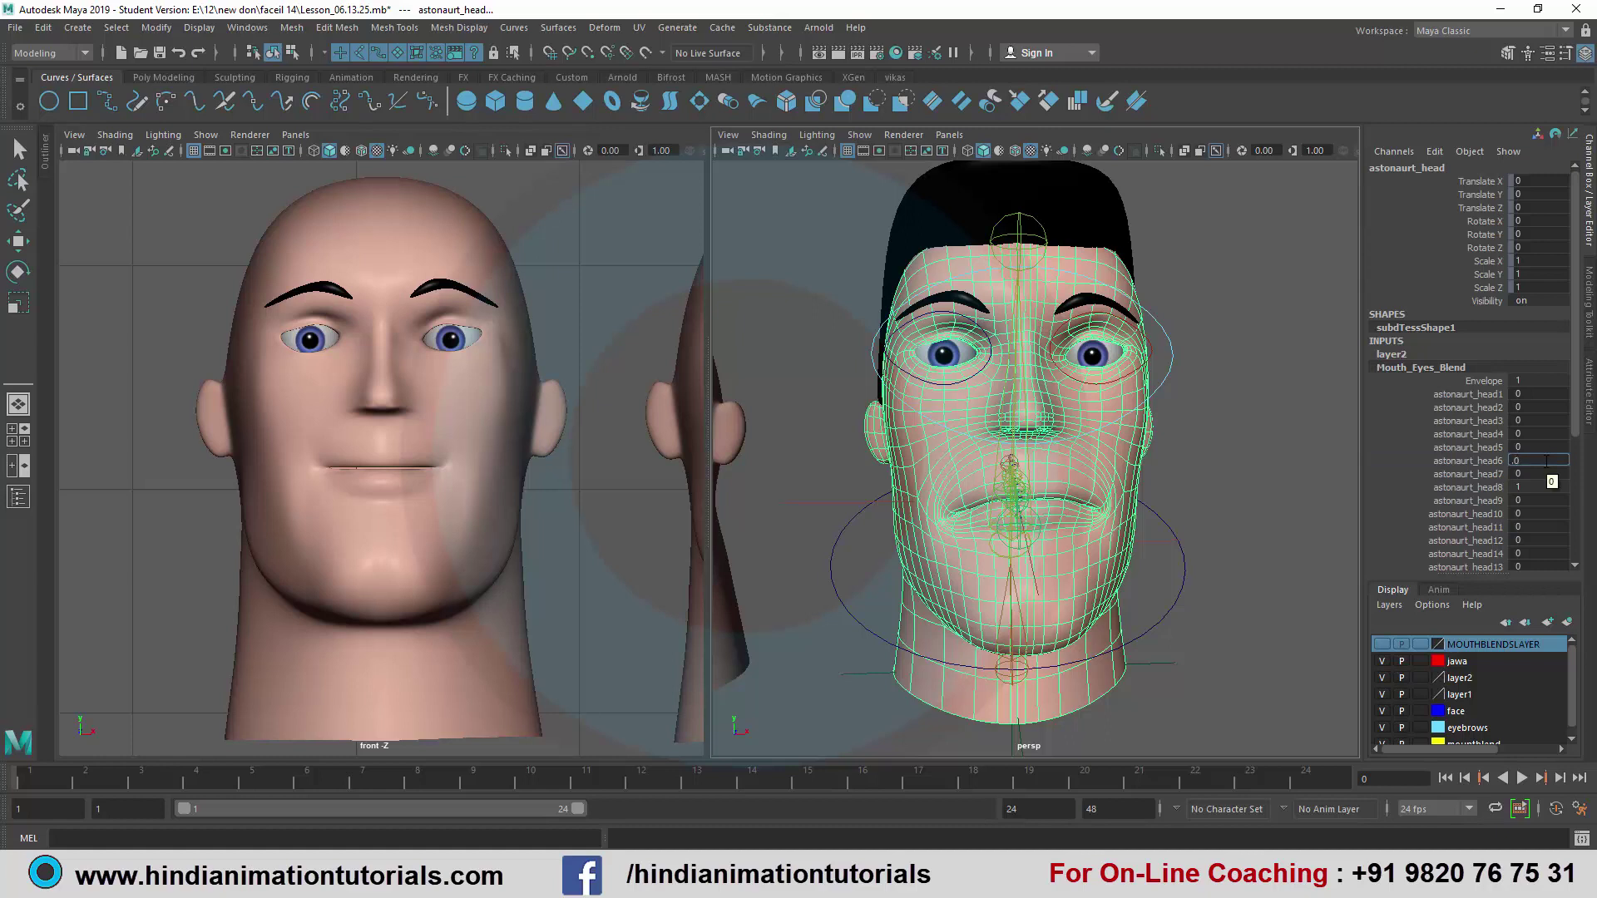
pyautogui.write('.6')
pyautogui.write('0.06')
pyautogui.press('Return')
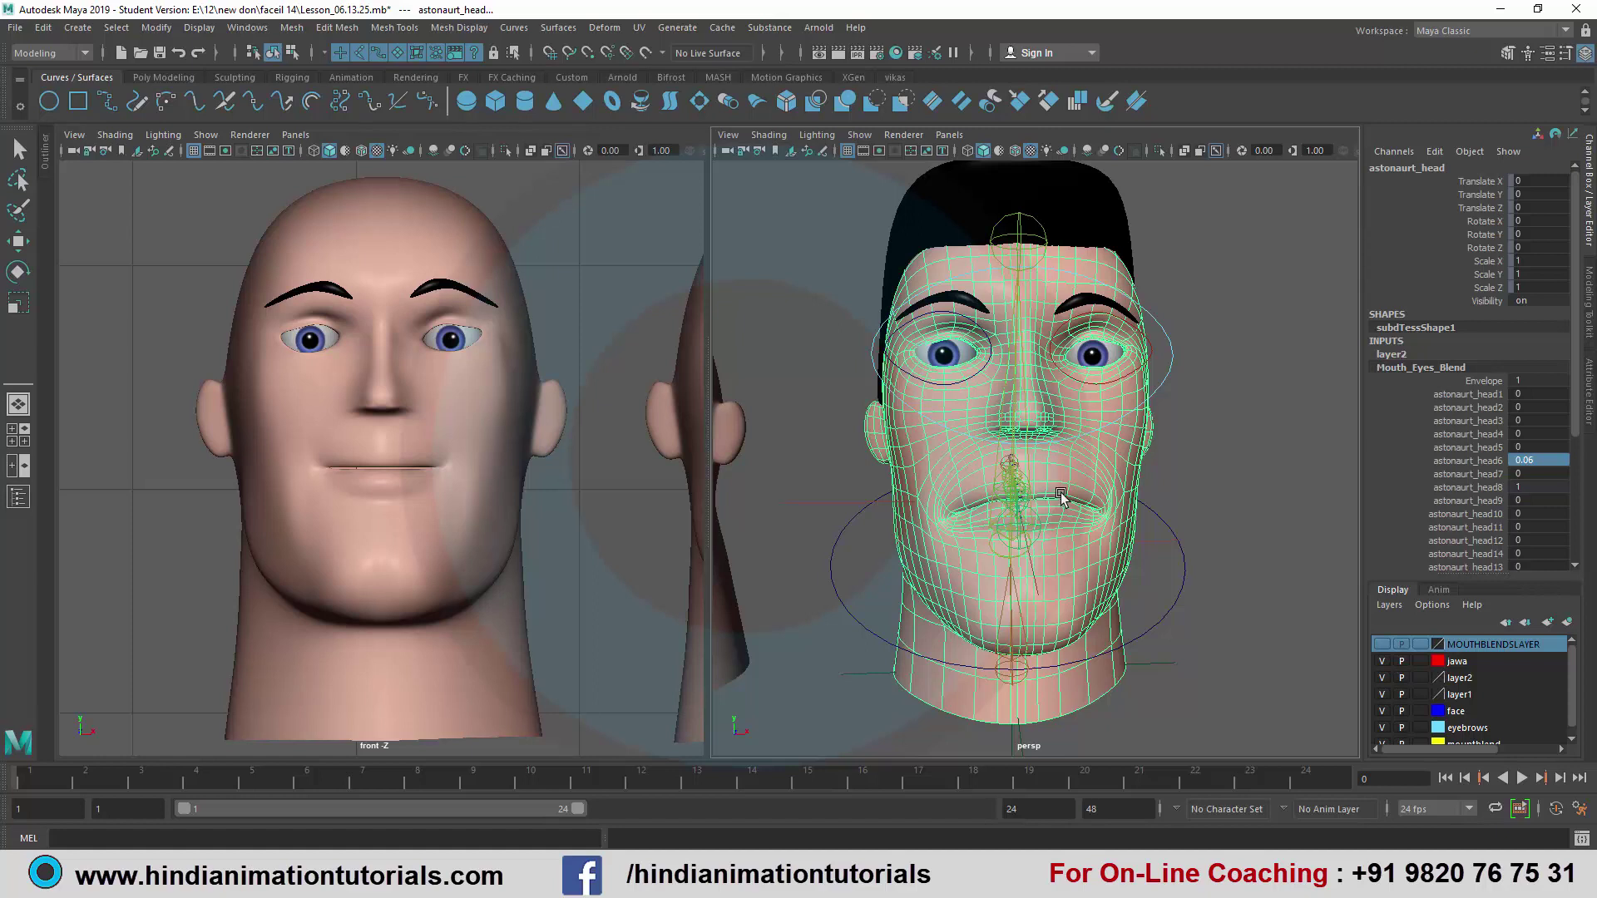
# - Raise astonaurt_head5 to full weight and reset astonaurt_head6 to 0
pyautogui.click(1467, 447)
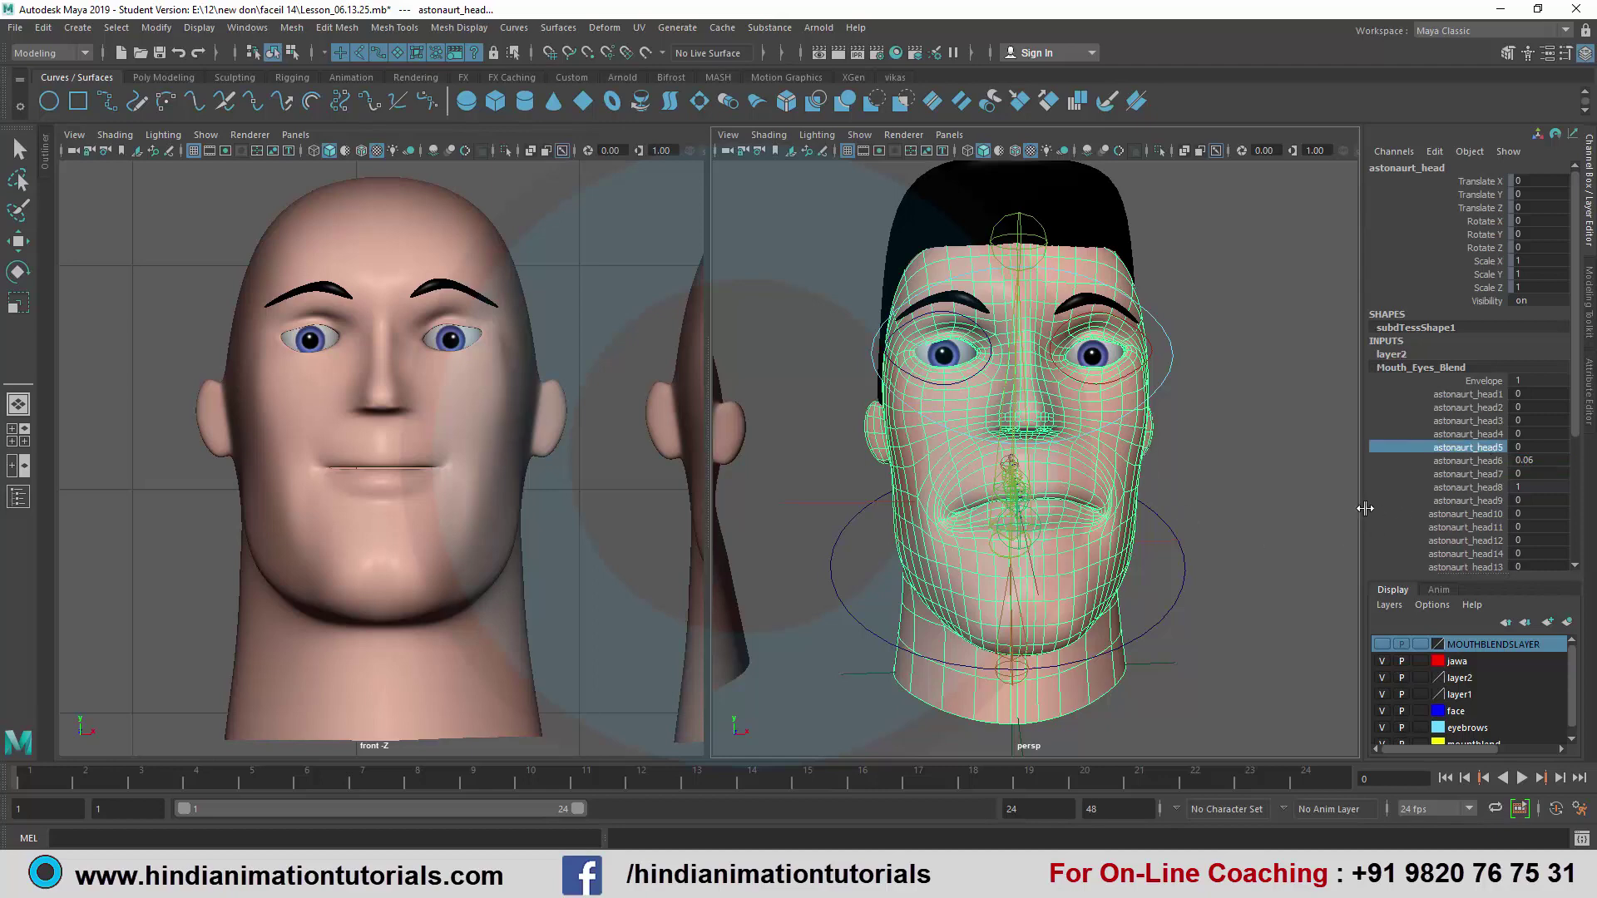
pyautogui.moveTo(1273, 512)
pyautogui.mouseDown(button='middle')
pyautogui.moveTo(1277, 495)
pyautogui.moveTo(1227, 494)
pyautogui.mouseUp(button='middle')
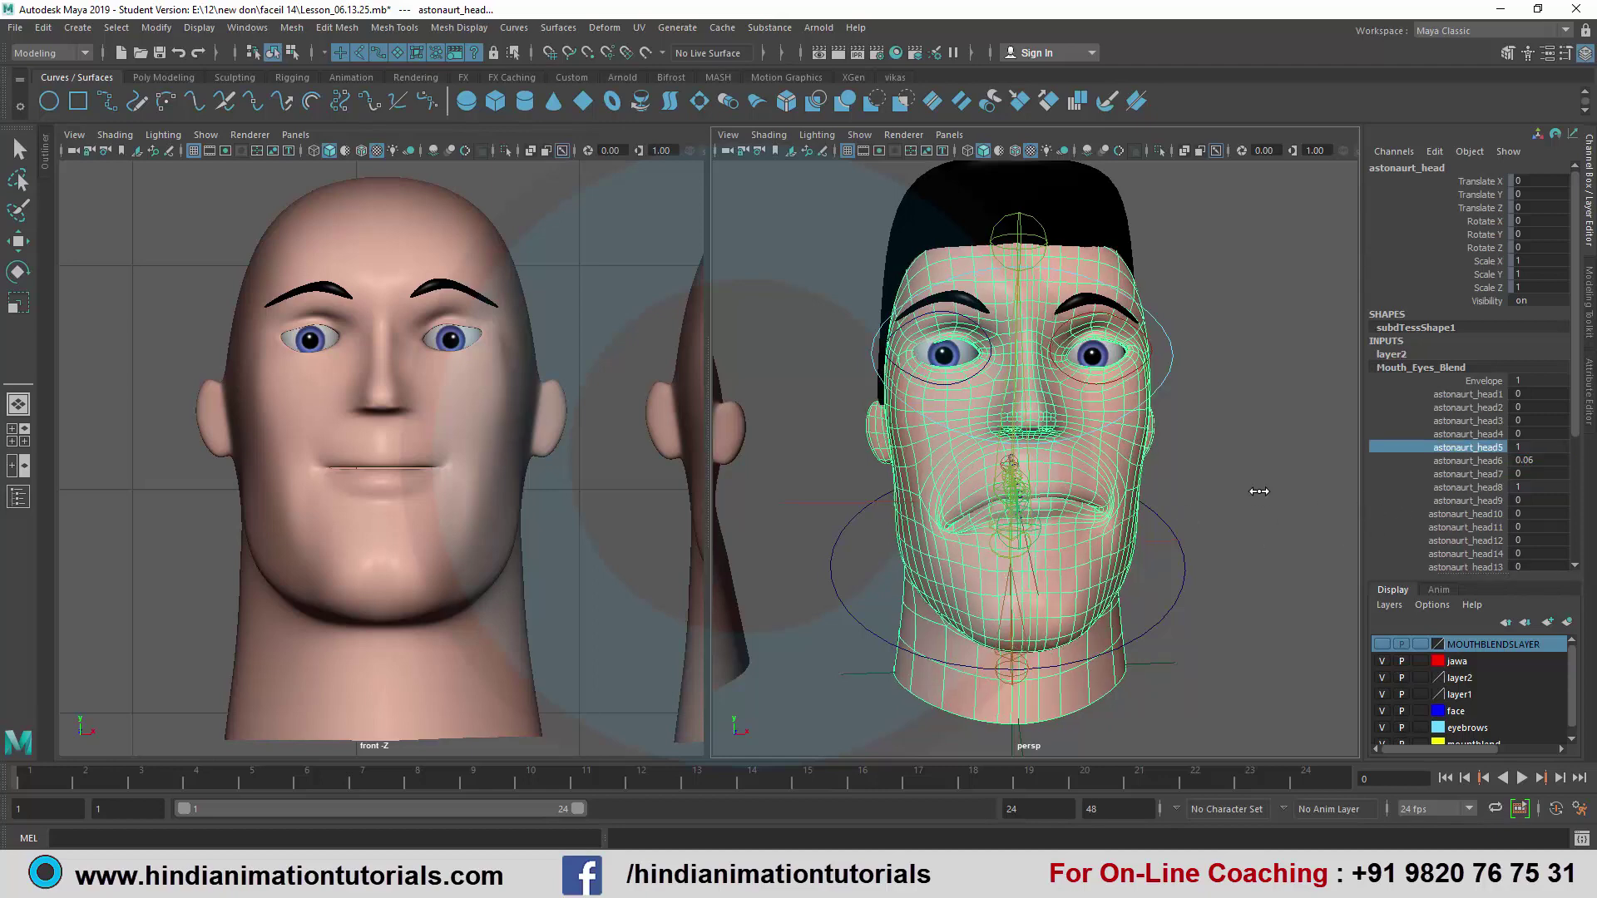
pyautogui.doubleClick(1543, 460)
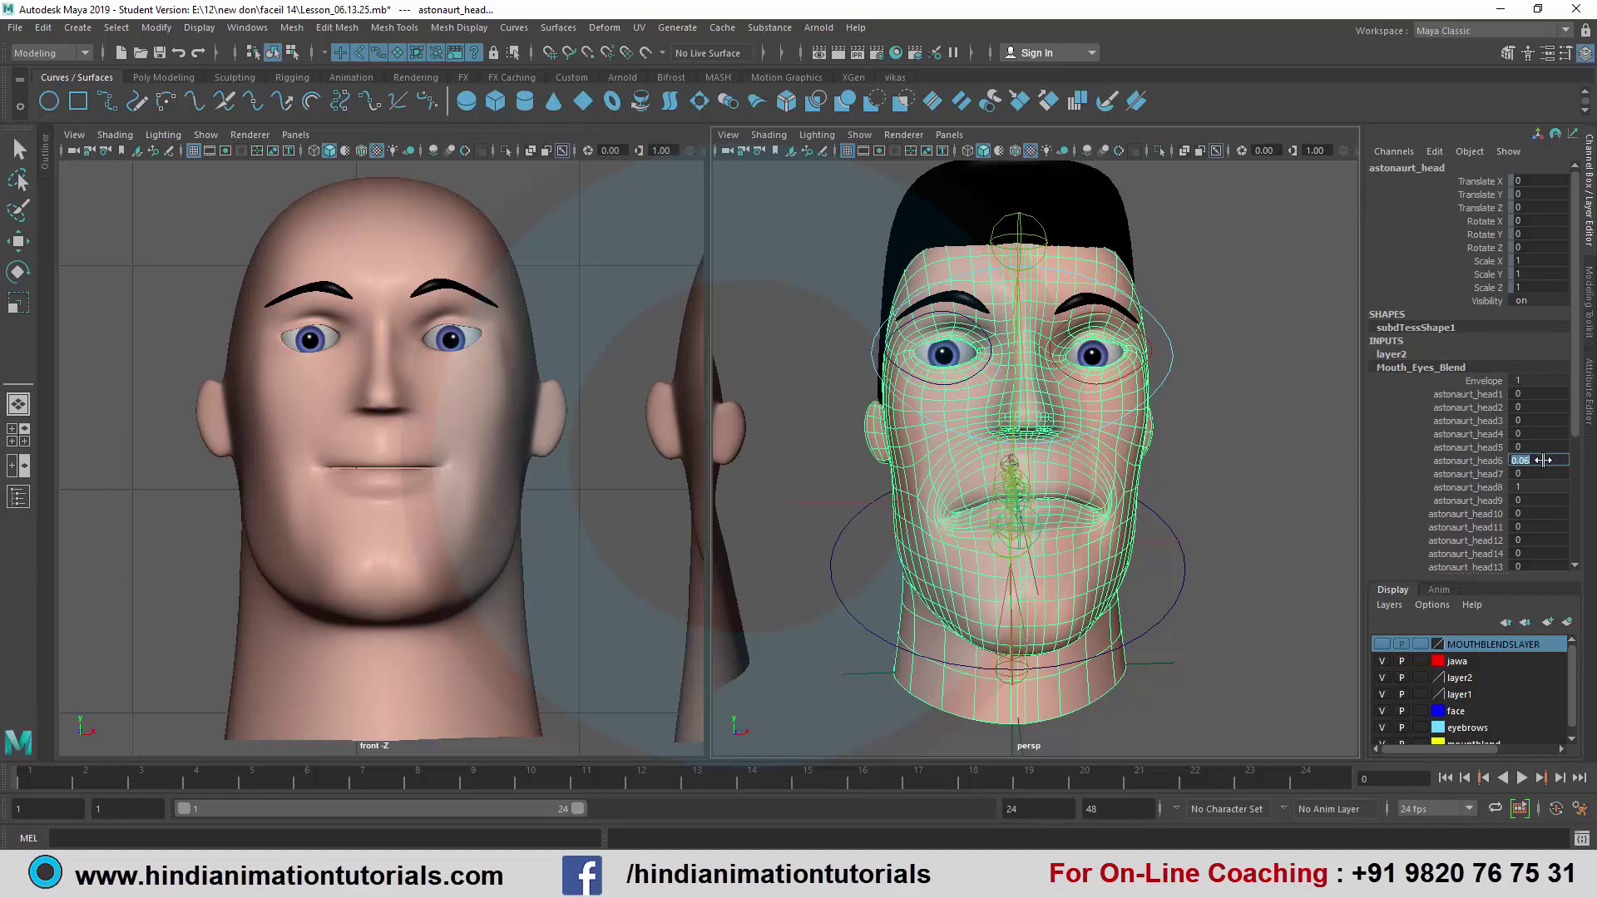
pyautogui.write('0')
pyautogui.press('Return')
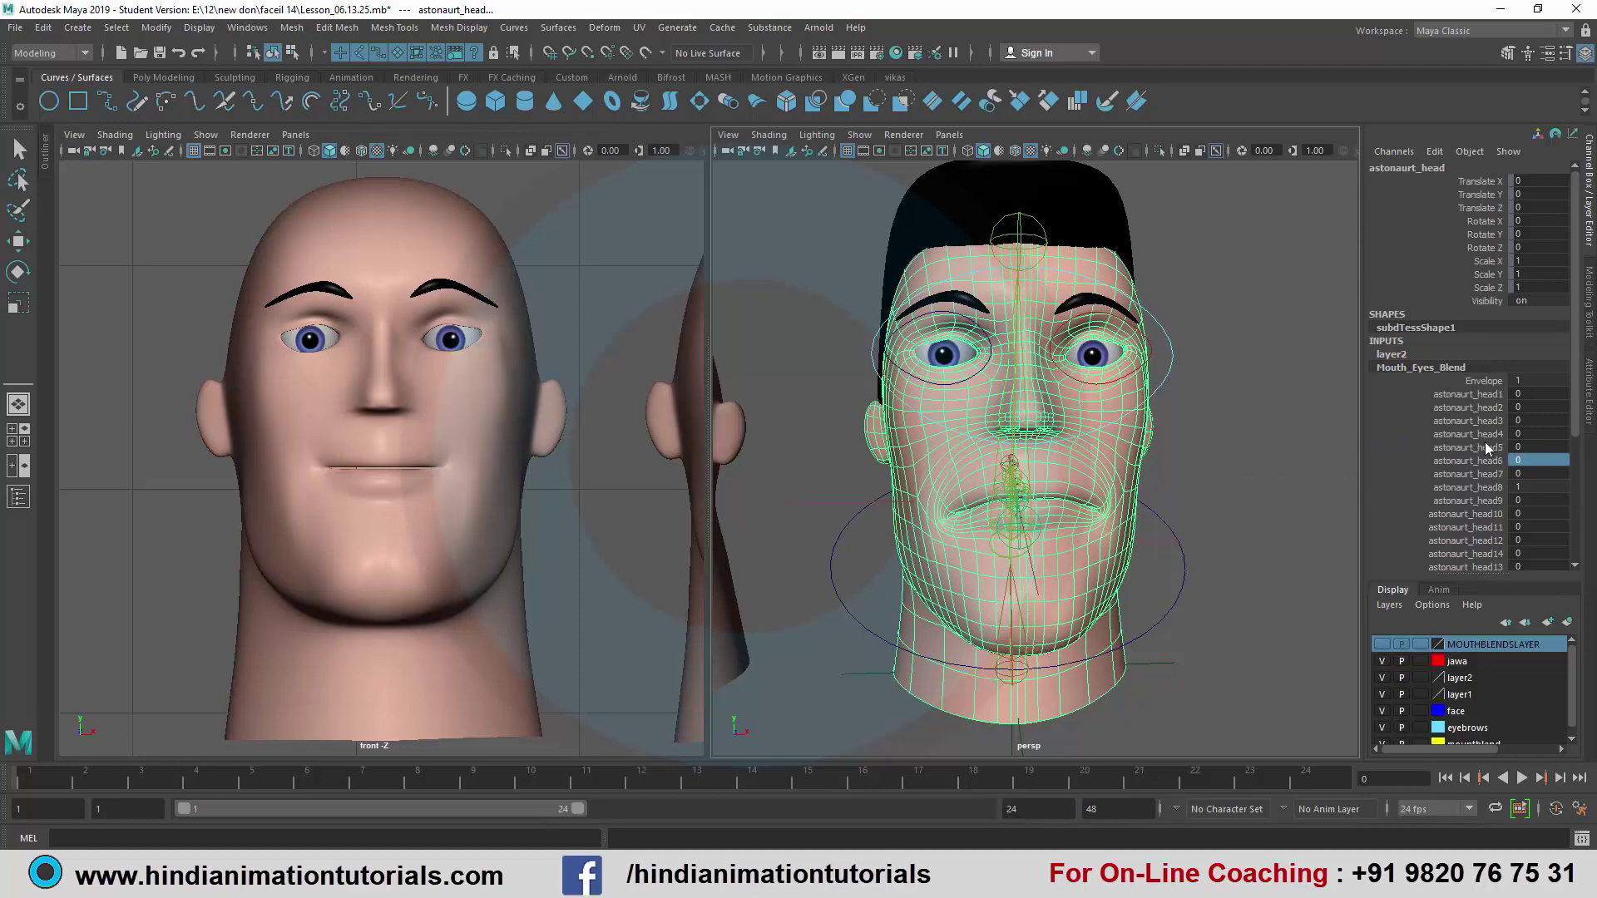
# - Keep astonaurt_head5 at 1, lower astonaurt_head8 to 0, and begin retyping head5's weight
pyautogui.click(1486, 448)
pyautogui.moveTo(1305, 470); pyautogui.dragTo(1330, 449, button='middle')
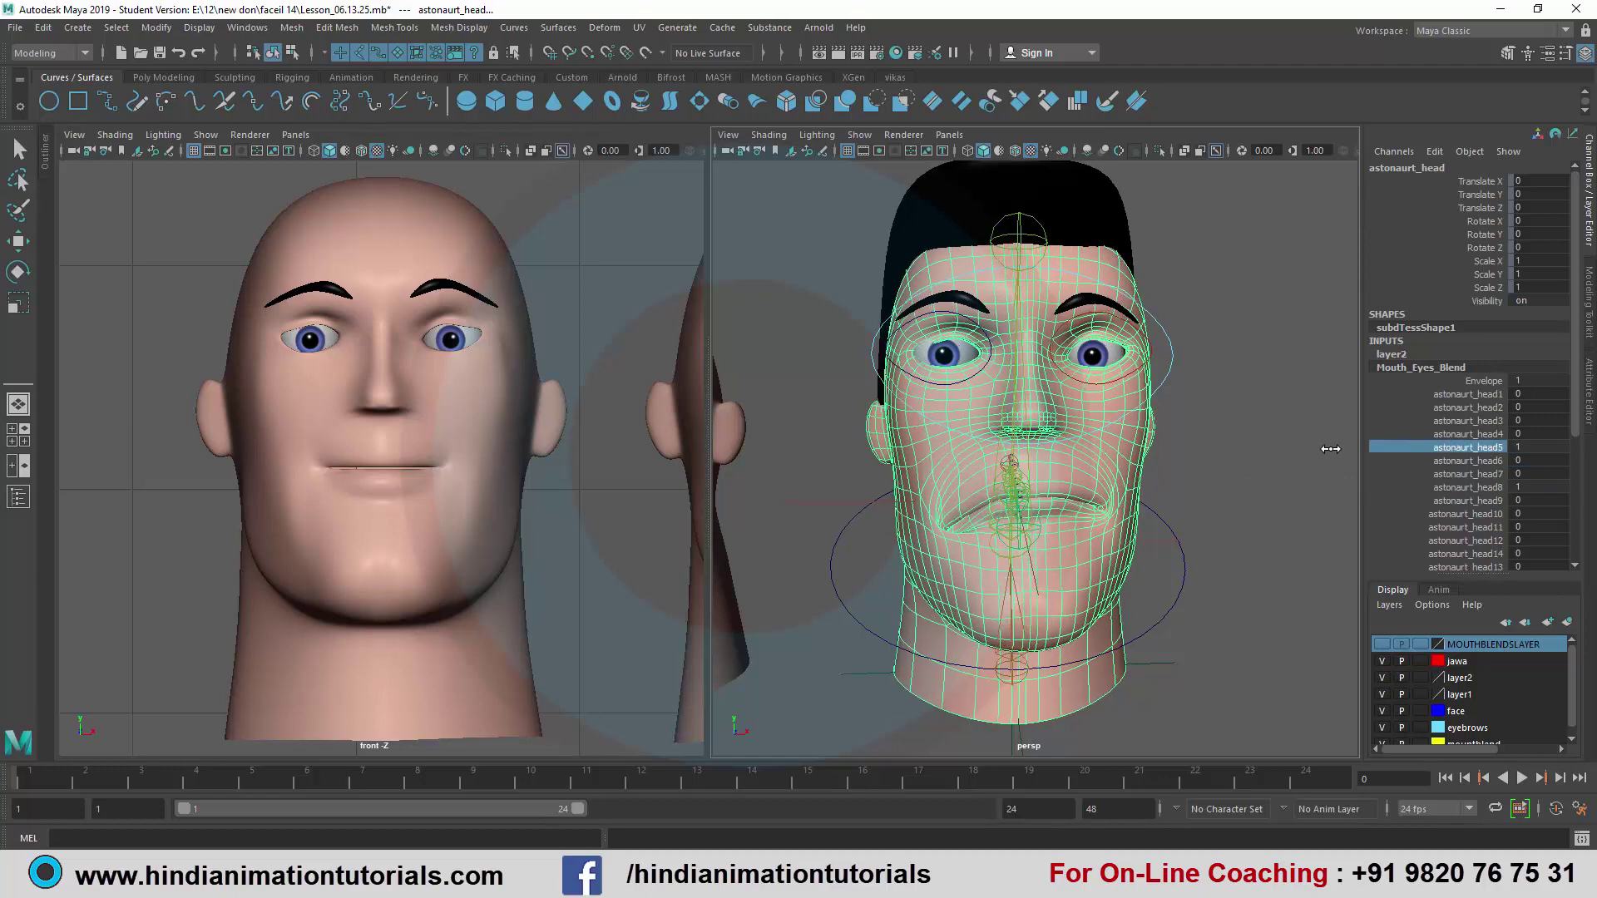
pyautogui.click(1481, 488)
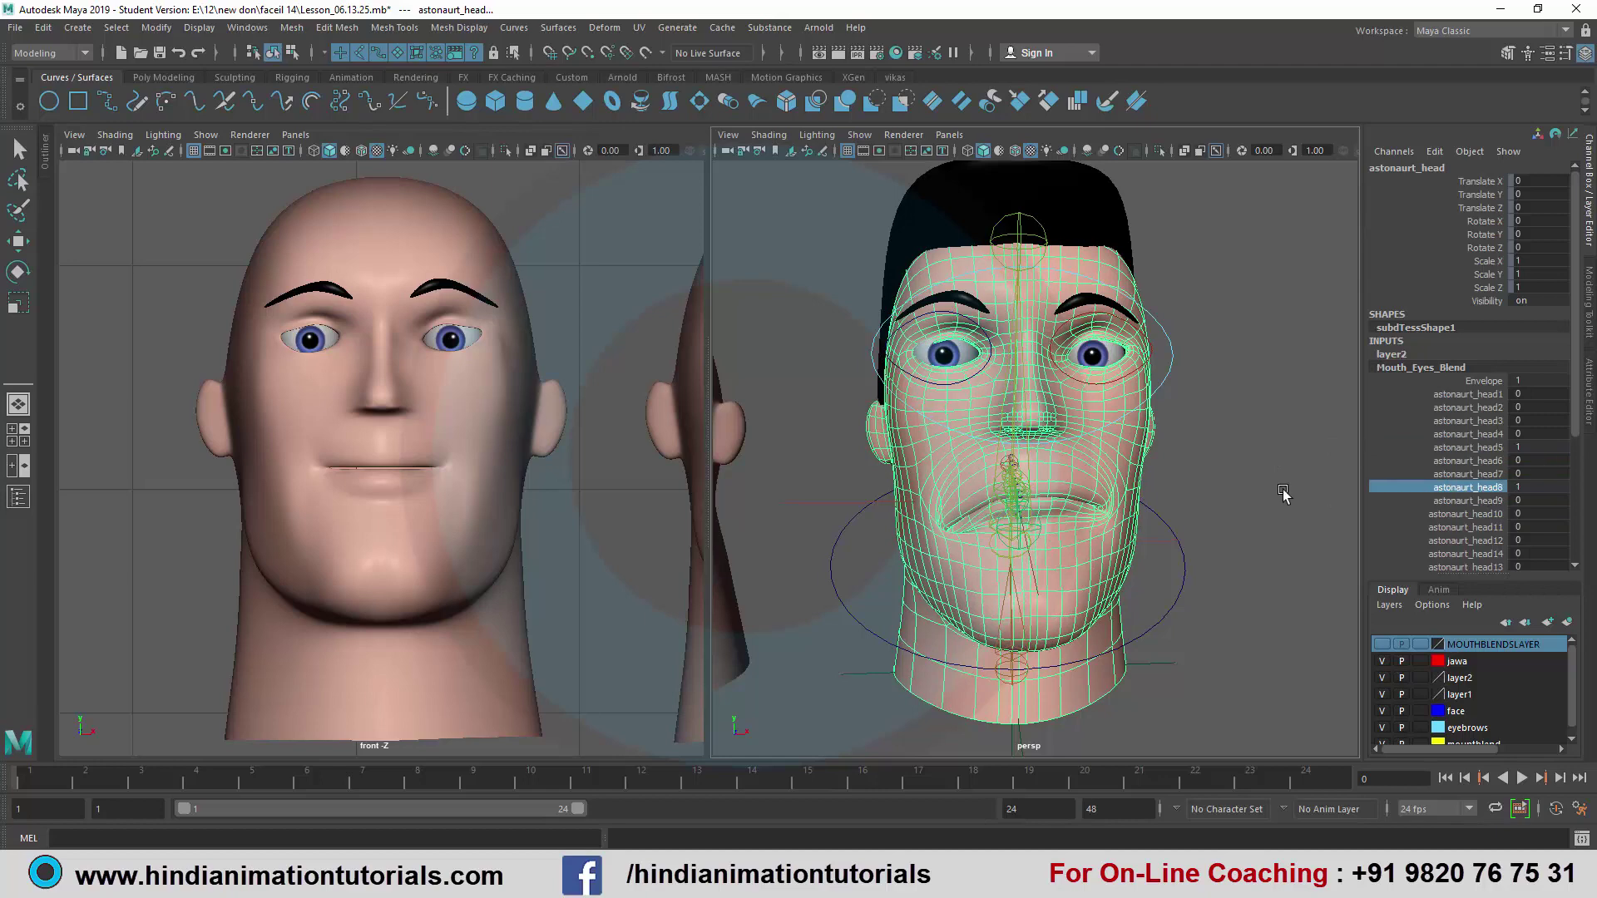
pyautogui.moveTo(1283, 494); pyautogui.dragTo(1194, 487, button='middle')
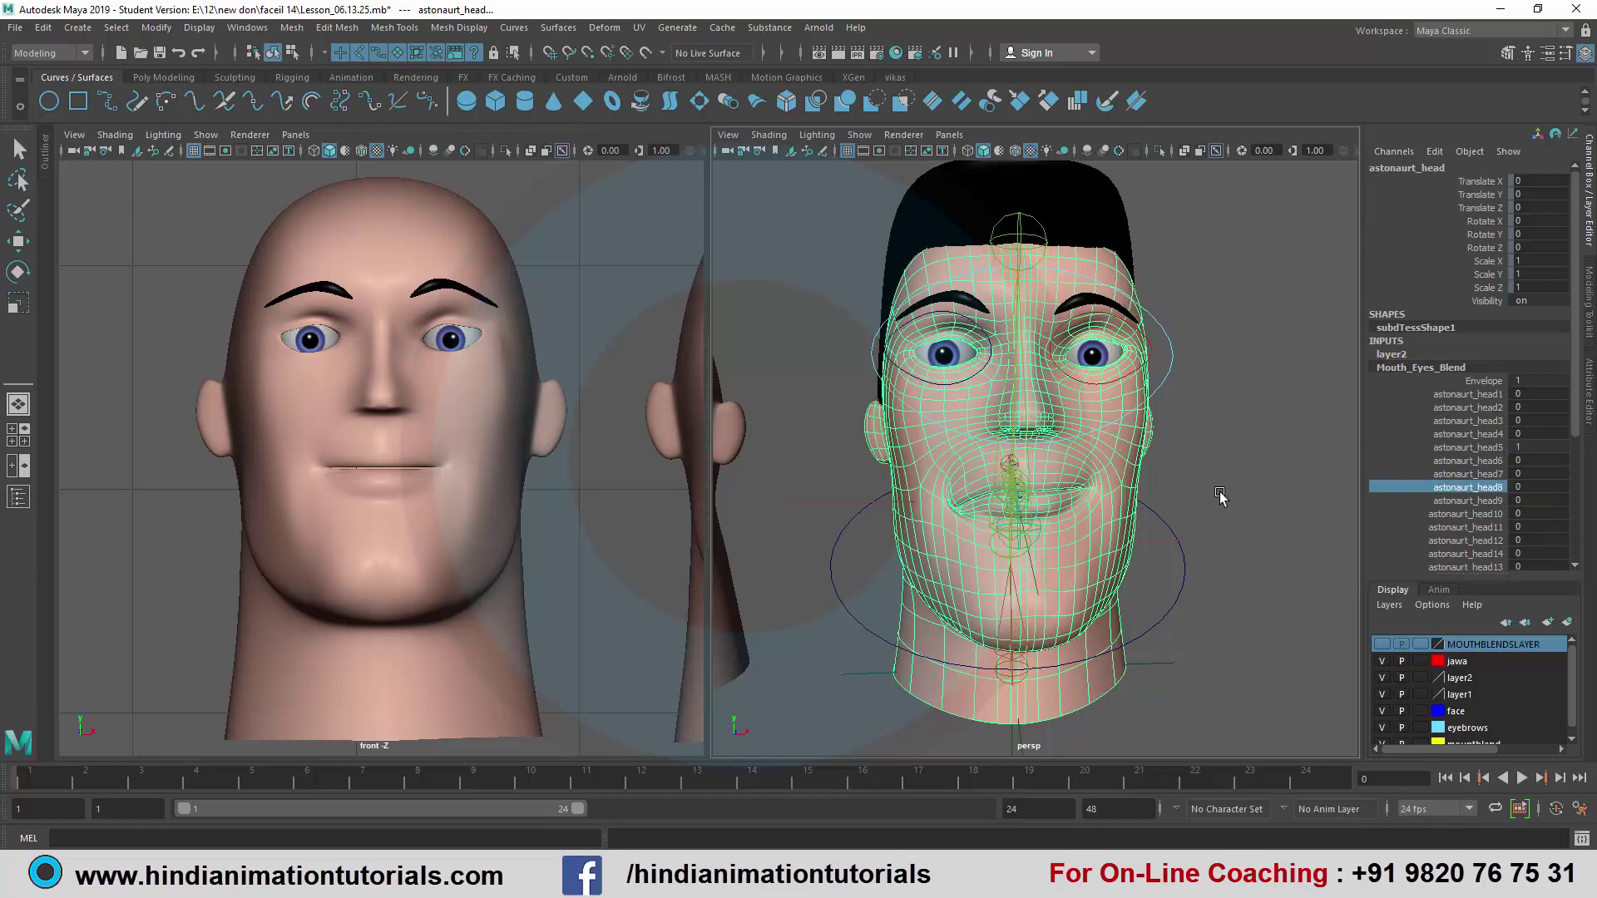
pyautogui.click(1537, 447)
pyautogui.write('0')
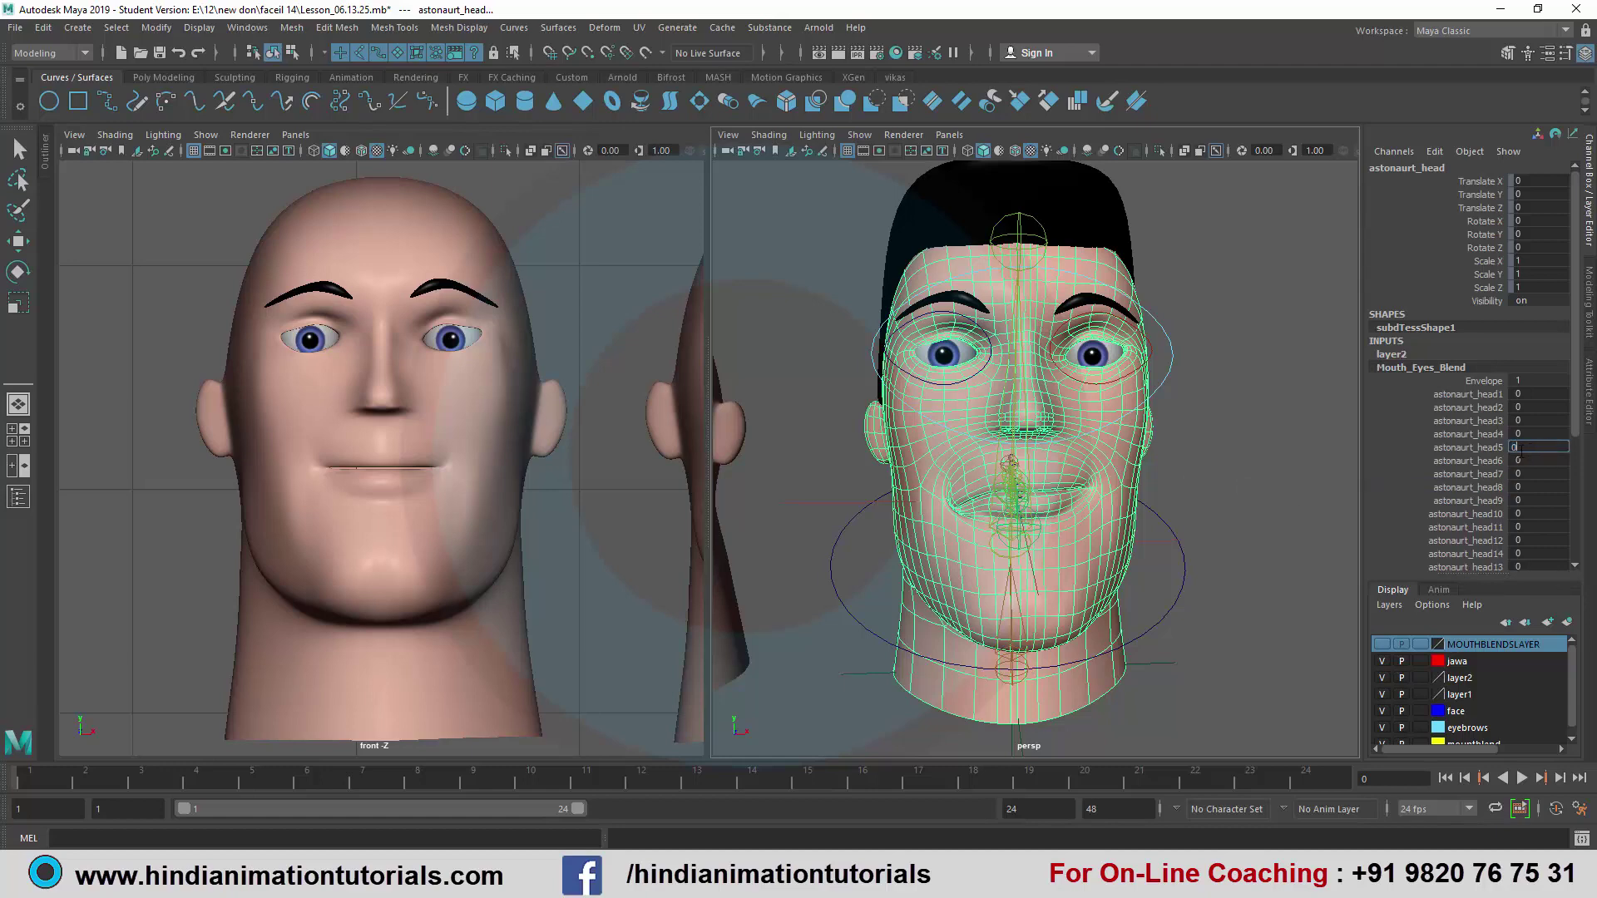
# - Commit astonaurt_head5 at 0, frame the grid of target heads, and orbit the perspective view
pyautogui.press('Return')
pyautogui.scroll(-5, 880, 531)
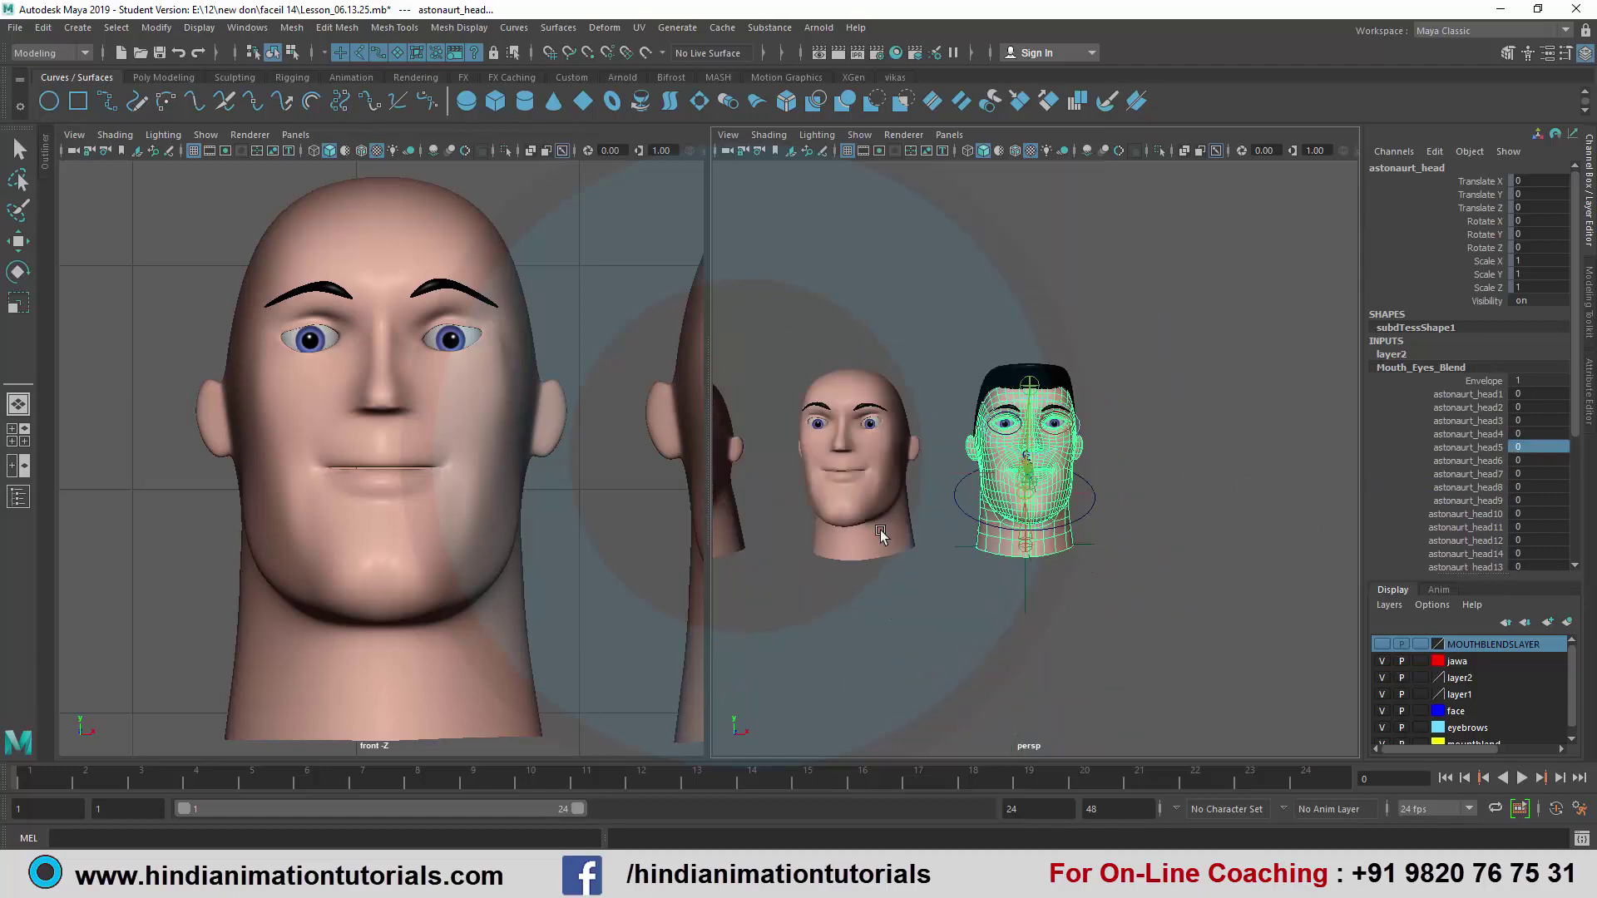
pyautogui.scroll(-5, 423, 502)
pyautogui.keyDown('alt'); pyautogui.moveTo(443, 478); pyautogui.dragTo(405, 572, button='middle'); pyautogui.keyUp('alt')
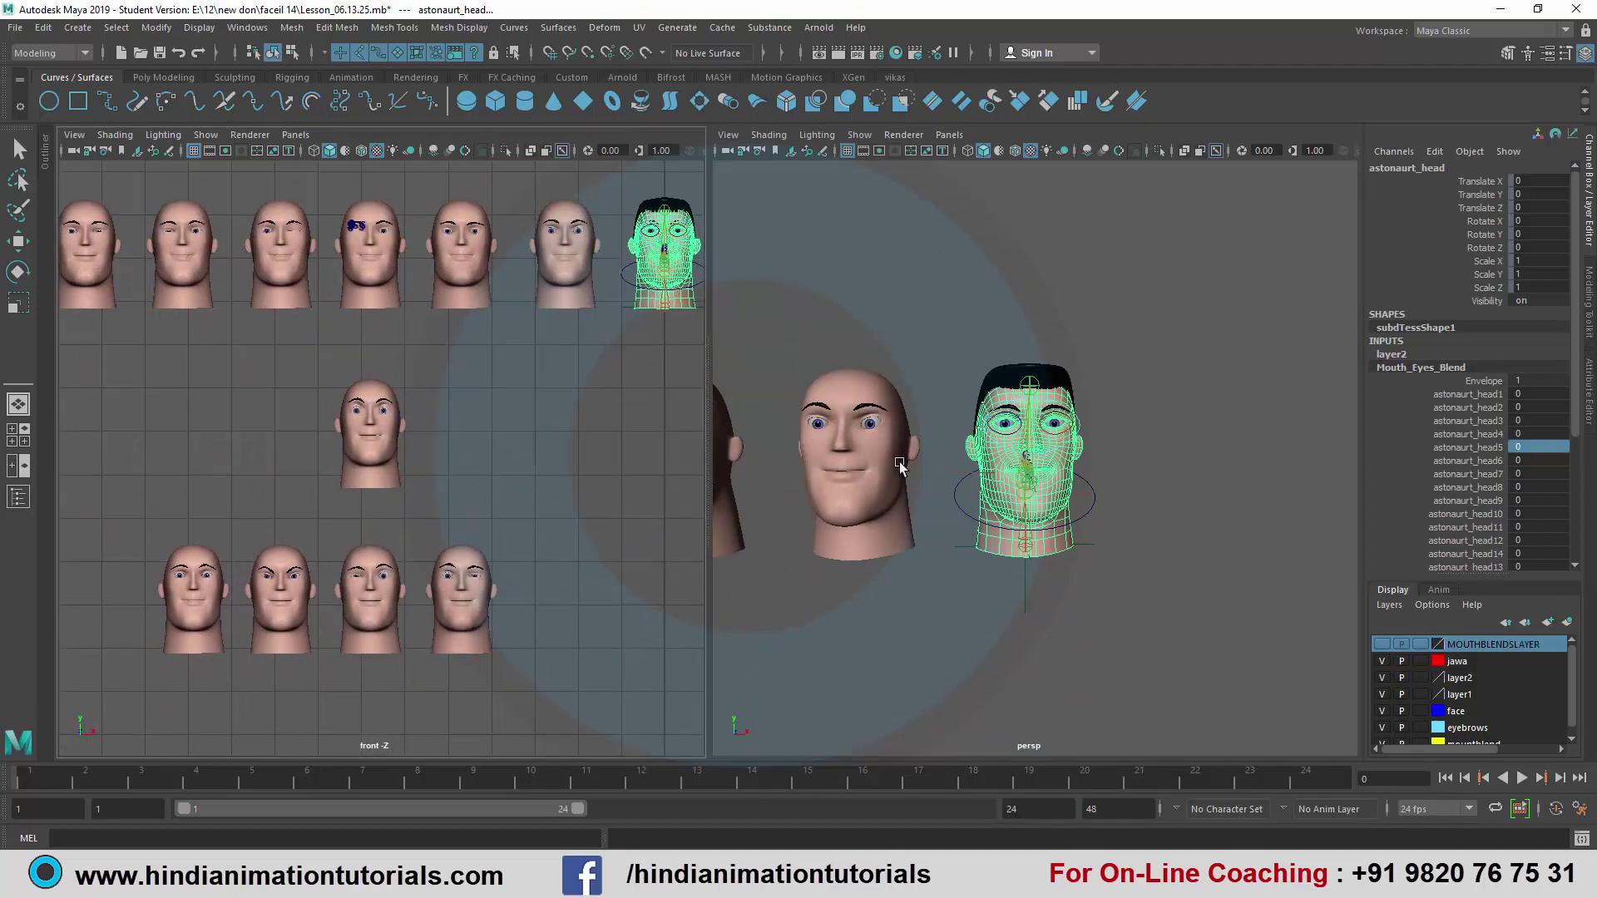
pyautogui.scroll(2, 873, 445)
pyautogui.keyDown('alt'); pyautogui.moveTo(874, 445); pyautogui.dragTo(1025, 449); pyautogui.keyUp('alt')
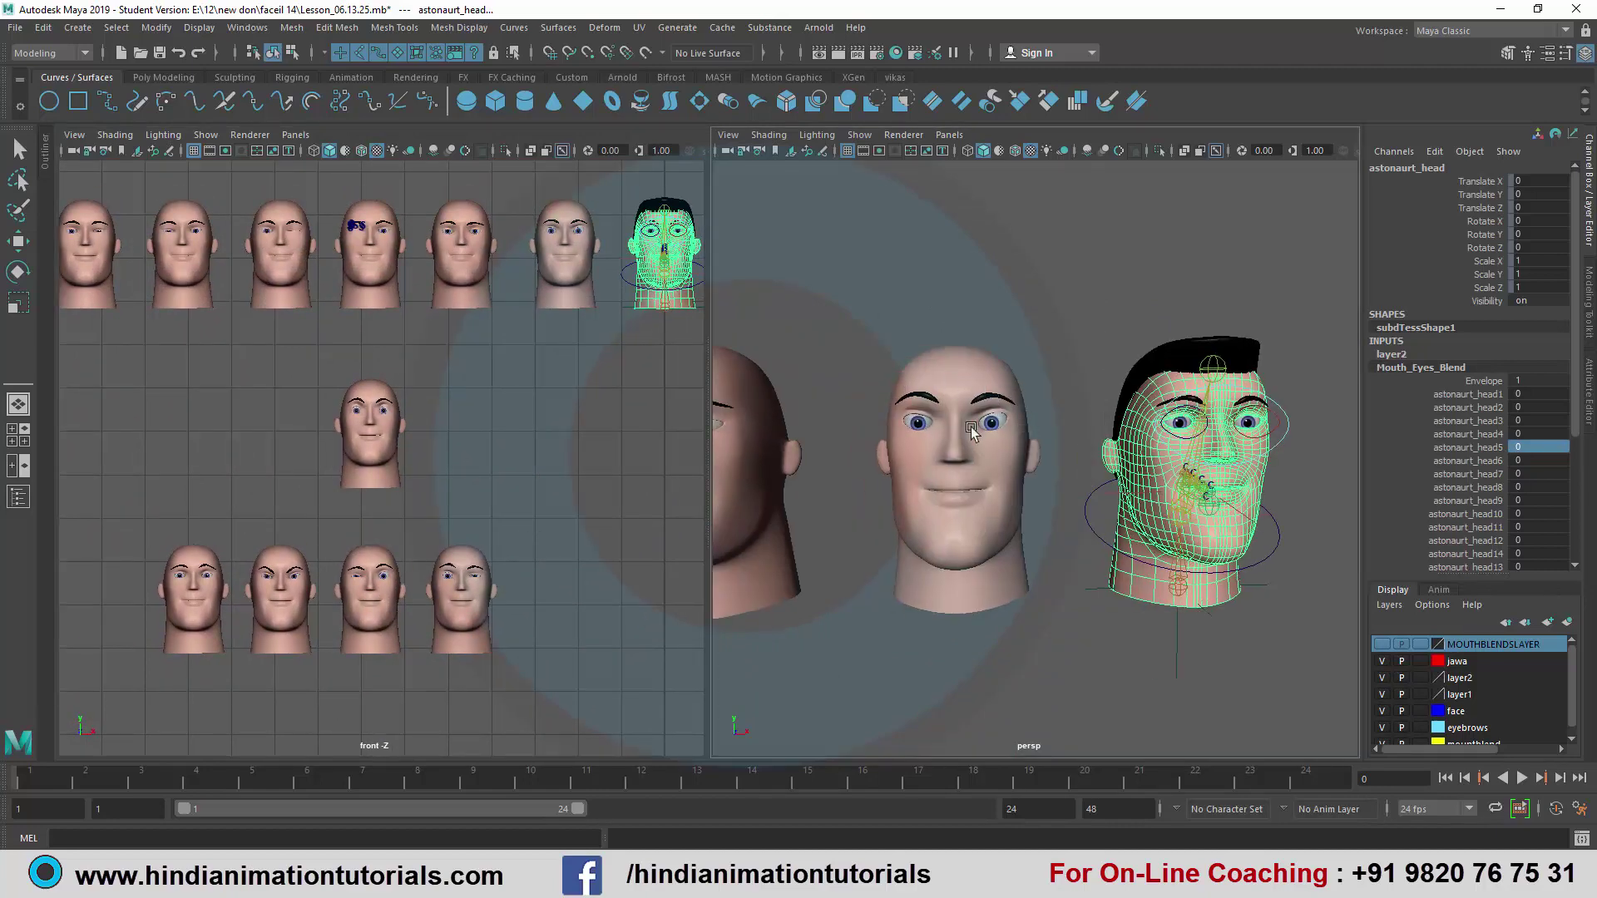